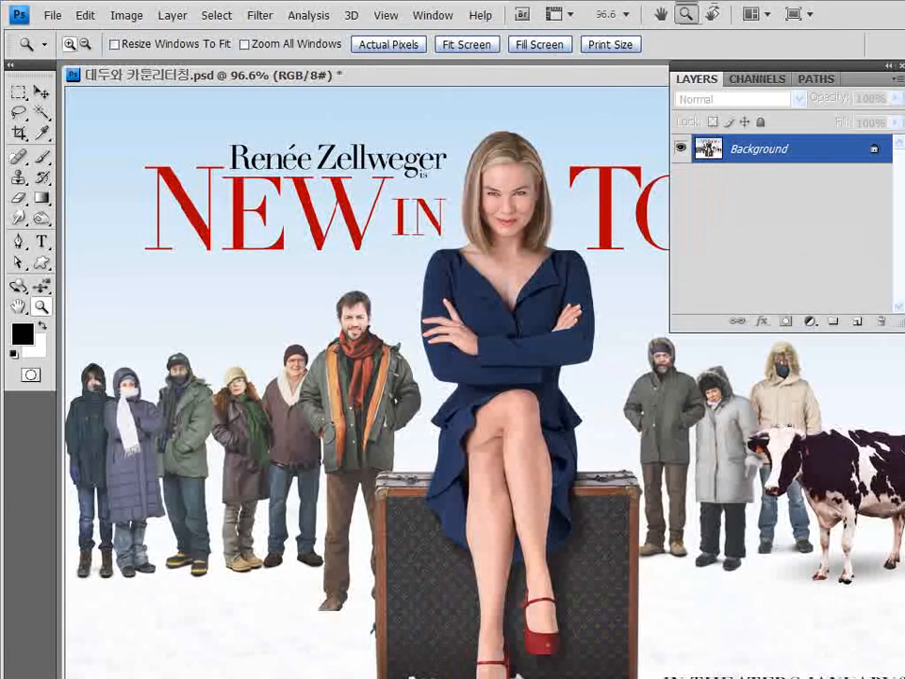
# Show the poster in full-screen mode and zoom in to 300% on the seated woman's legs
pyautogui.press('f')
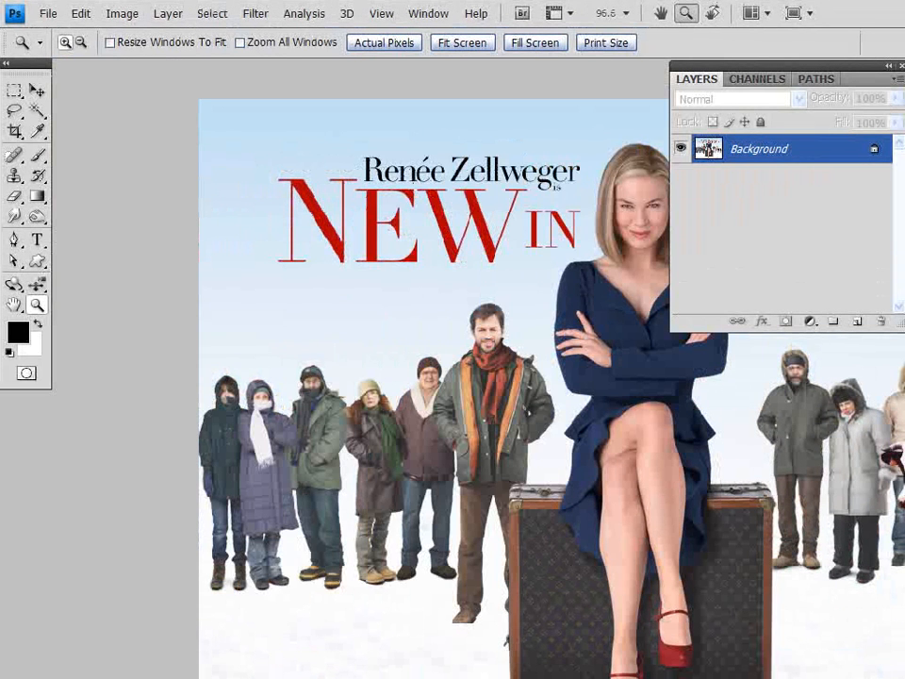
pyautogui.moveTo(703, 517); pyautogui.dragTo(606, 494)
pyautogui.press('v')
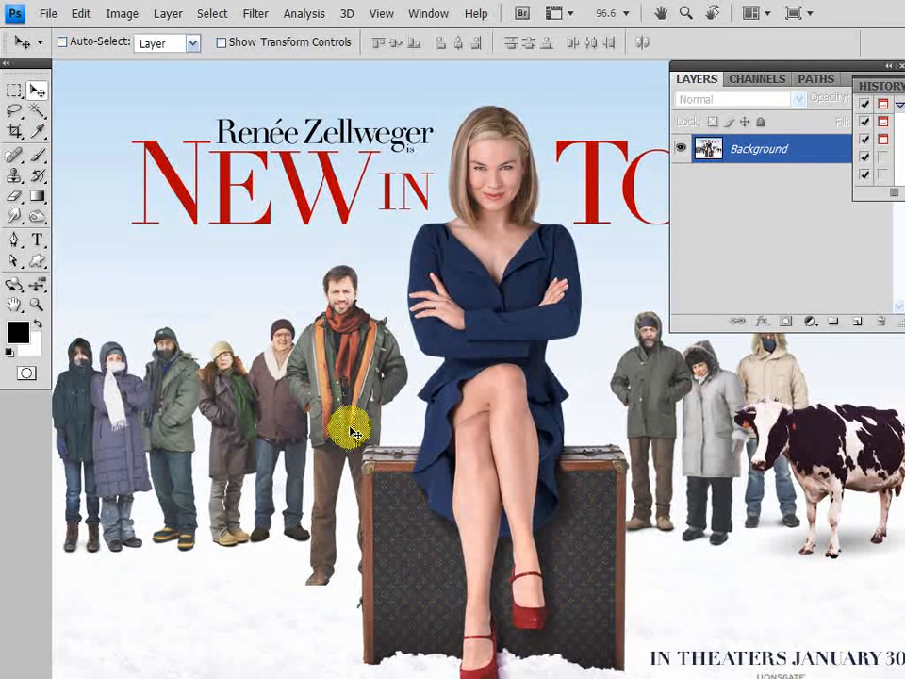
pyautogui.moveTo(501, 497); pyautogui.dragTo(433, 447)
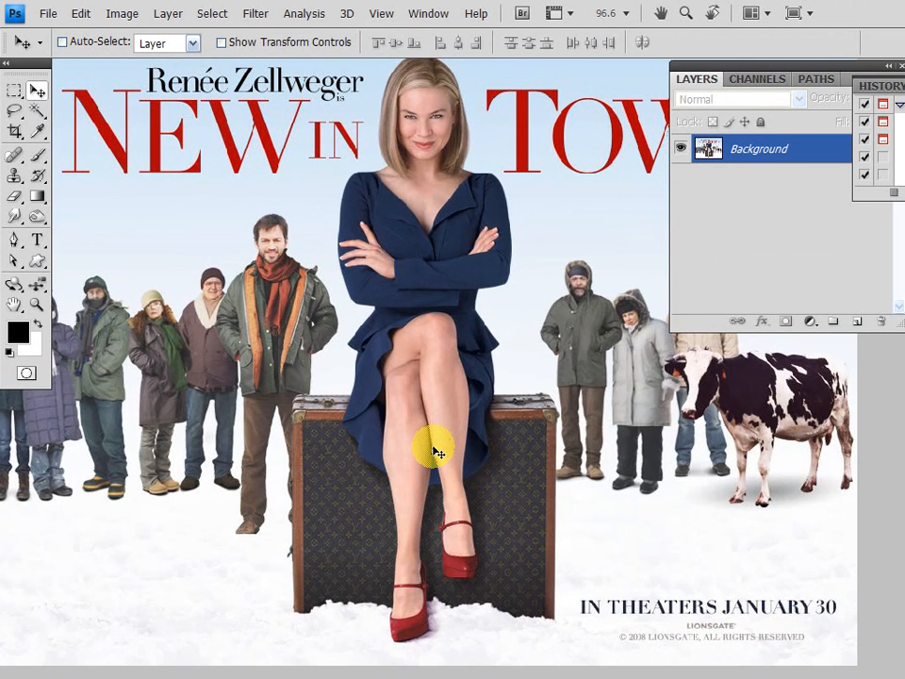
pyautogui.scroll(3, 435, 453)
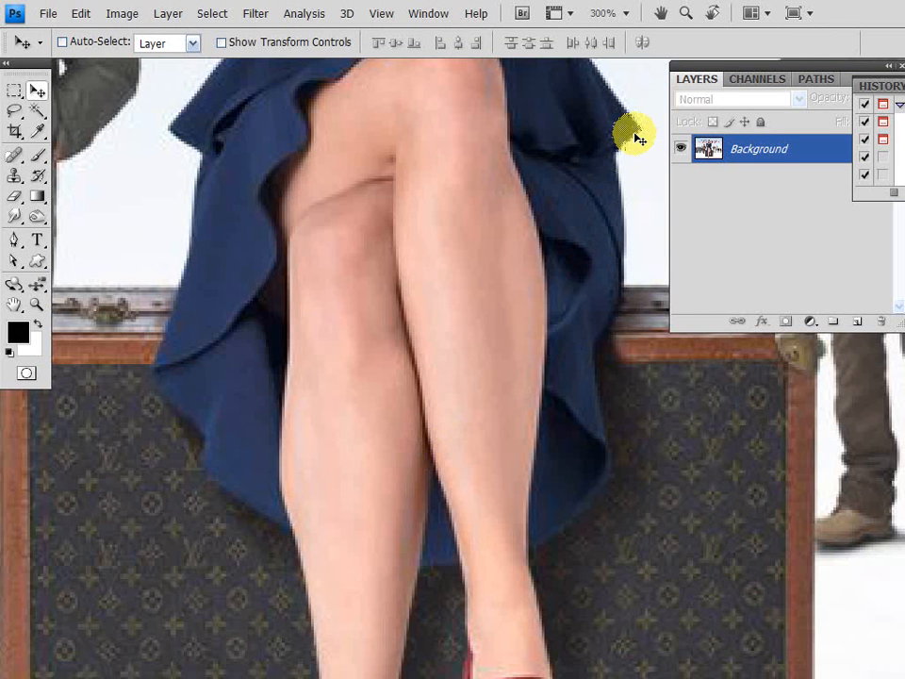
pyautogui.moveTo(491, 548); pyautogui.dragTo(451, 289)
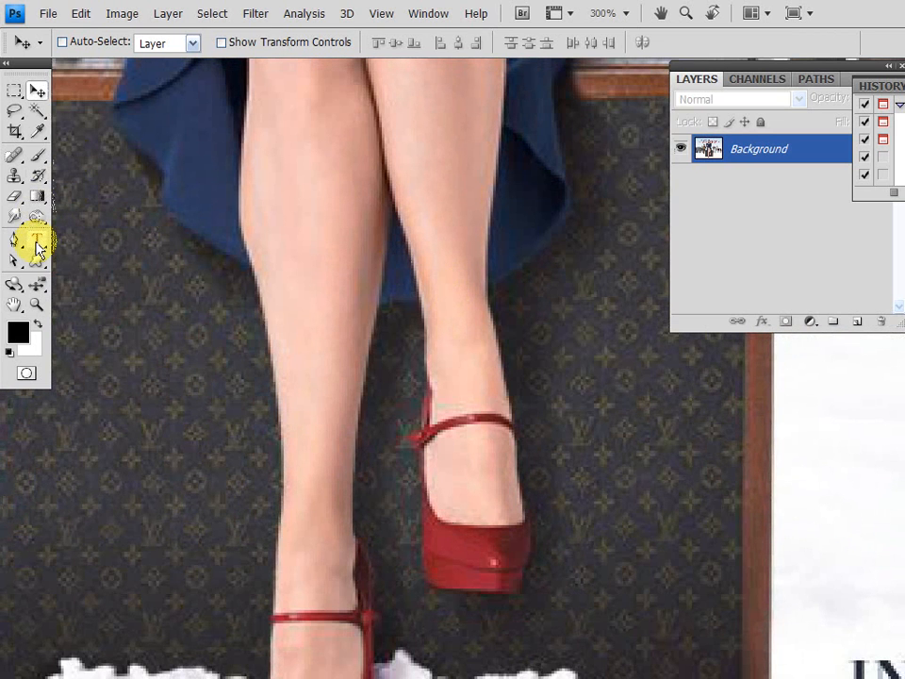
# Start a Pen tool path in Paths mode at the lower red shoe's toe and trace its inner side up to the heel
pyautogui.click(15, 241)
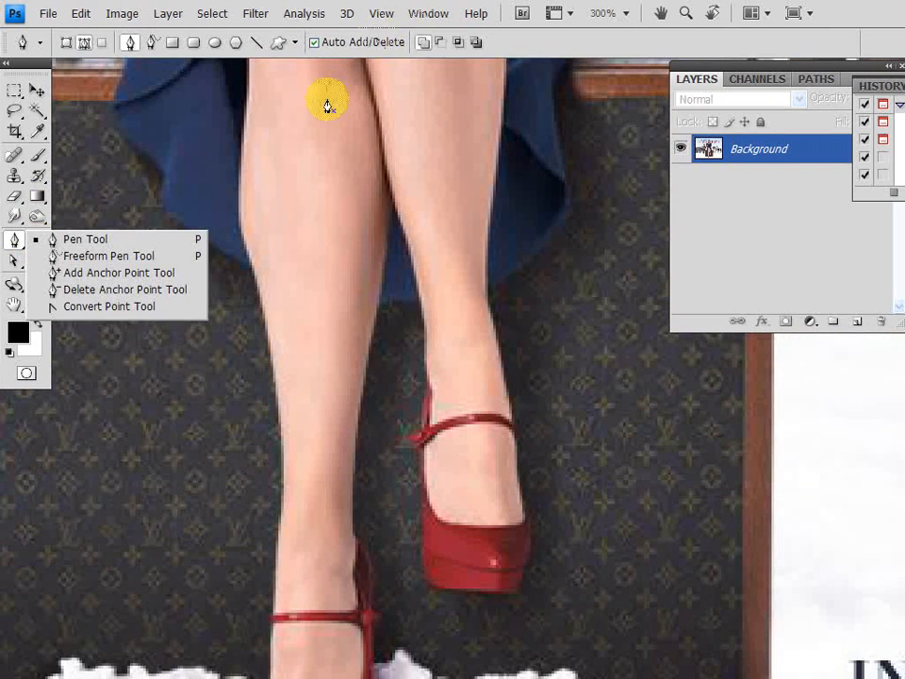
pyautogui.click(83, 44)
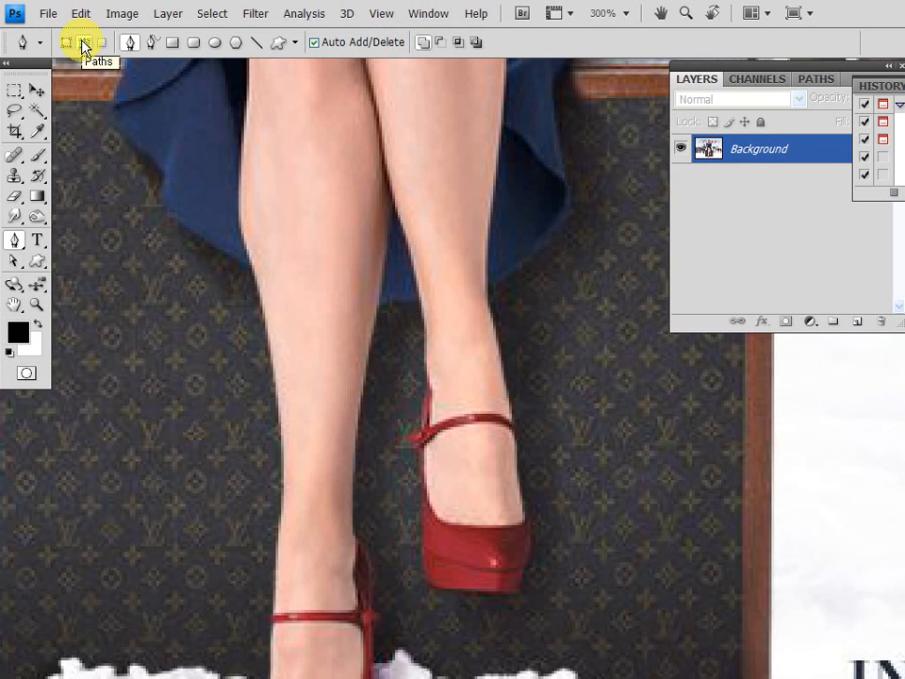
pyautogui.scroll(-5, 282, 590)
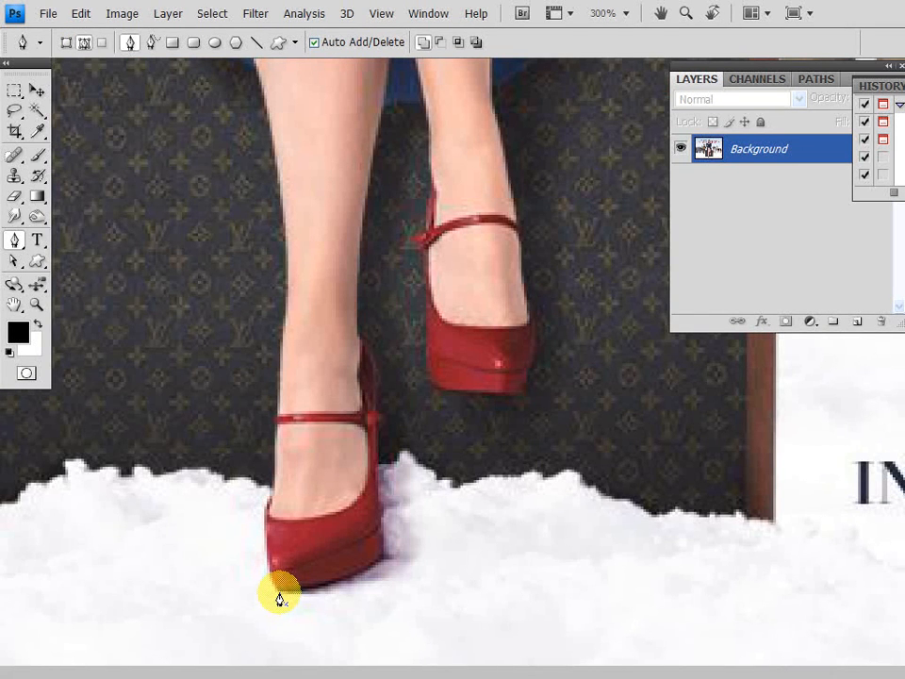
pyautogui.click(279, 592)
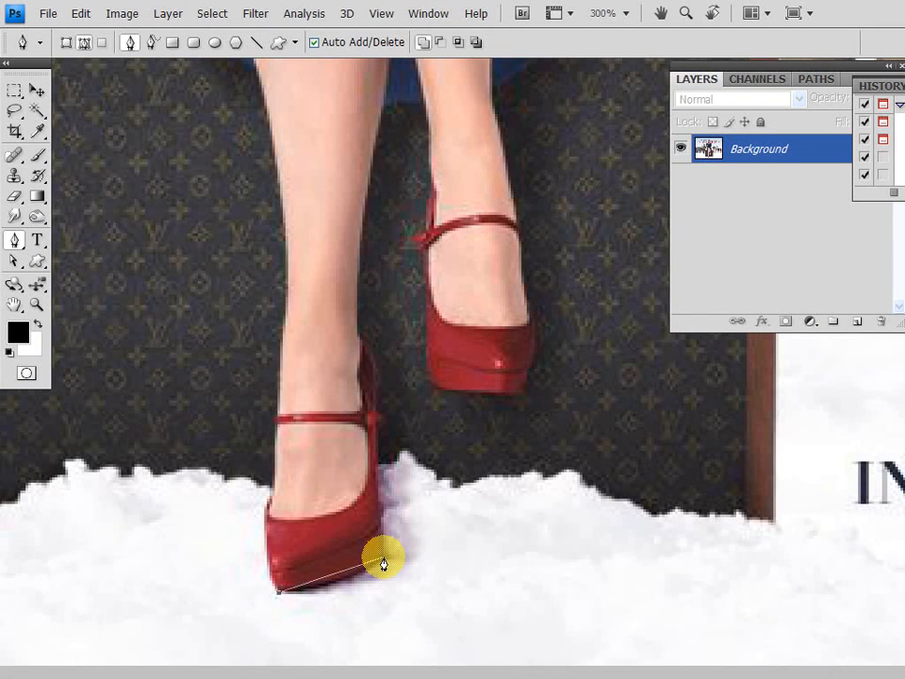
pyautogui.moveTo(382, 557); pyautogui.dragTo(391, 529)
pyautogui.click(376, 432)
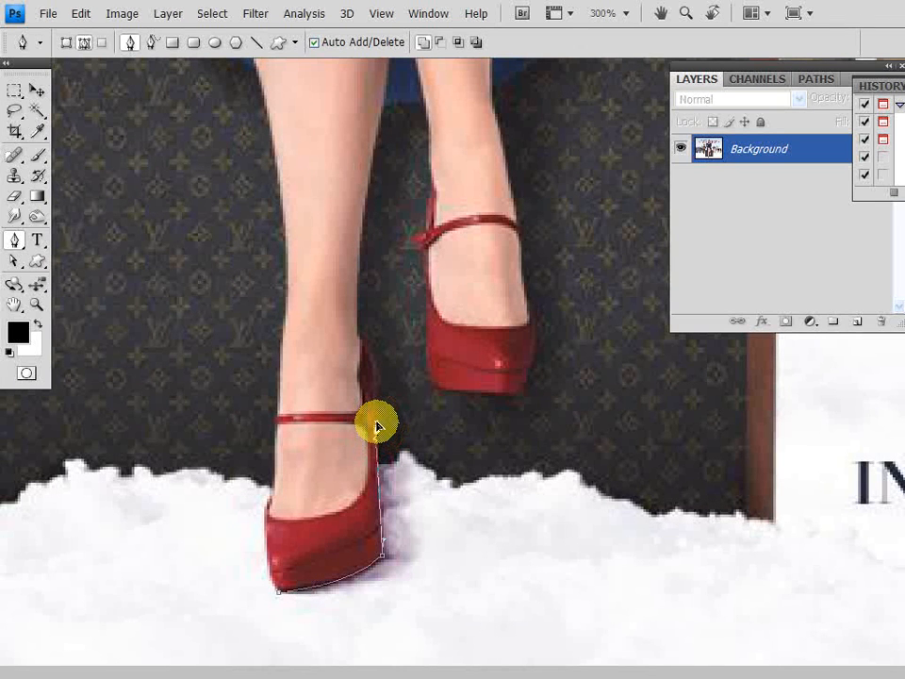
pyautogui.click(376, 358)
# View the Pen tool's Rubber Band option in its settings
pyautogui.moveTo(407, 350); pyautogui.dragTo(459, 445)
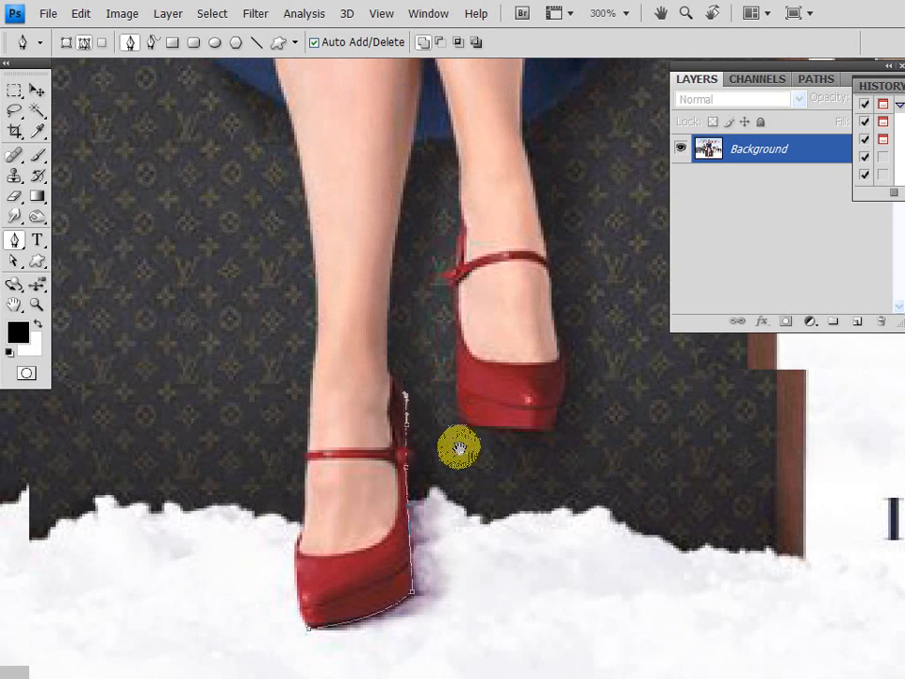
pyautogui.moveTo(459, 450); pyautogui.dragTo(508, 573)
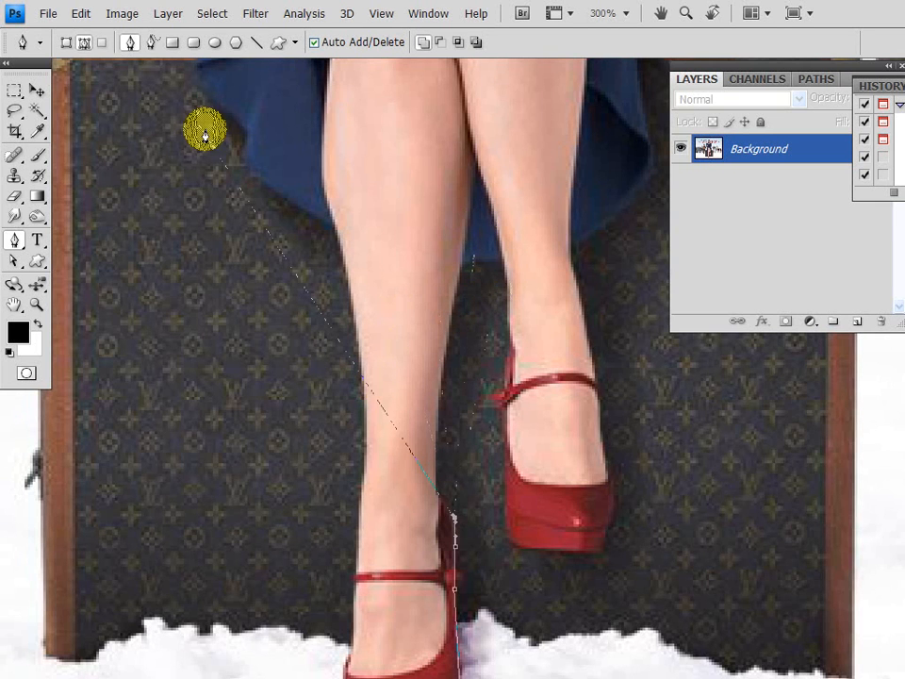
pyautogui.click(294, 44)
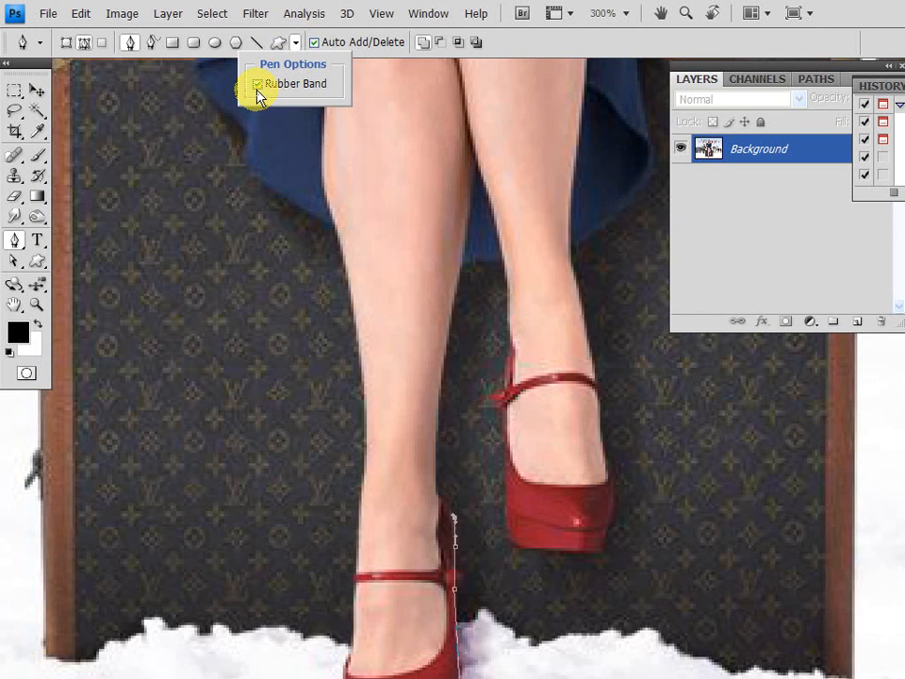
pyautogui.click(469, 235)
# Trace the gap between the legs from the lower shoe's heel up to the dress hem and down to the raised shoe's strap
pyautogui.click(437, 495)
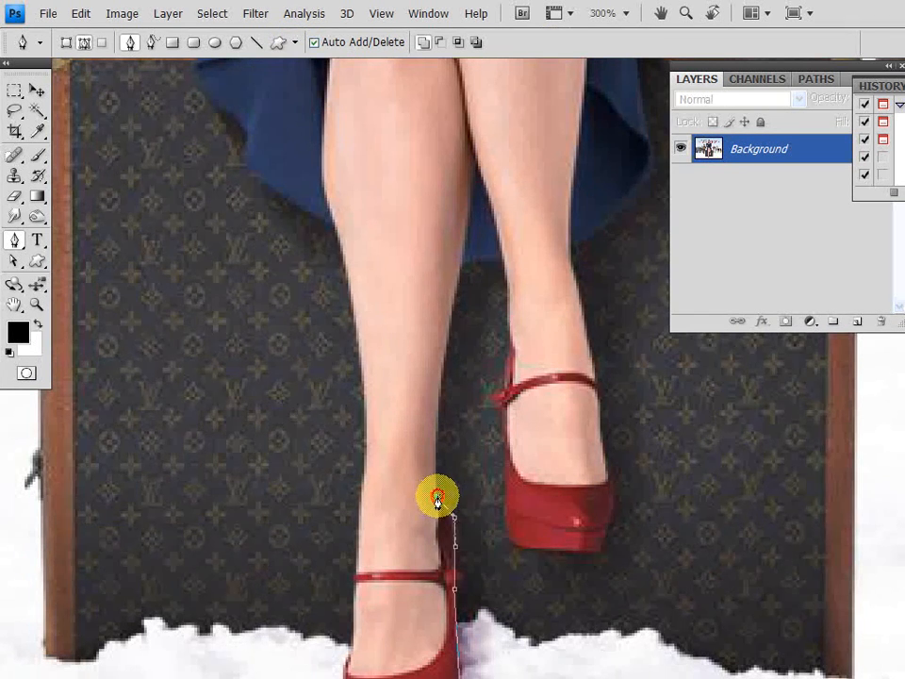
pyautogui.moveTo(433, 493); pyautogui.dragTo(436, 477)
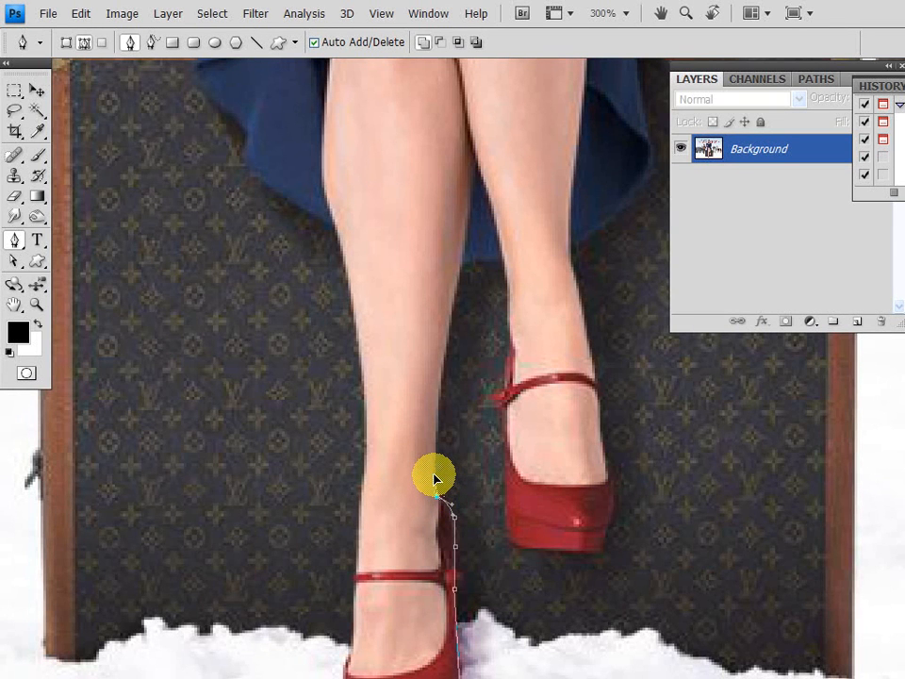
pyautogui.click(454, 300)
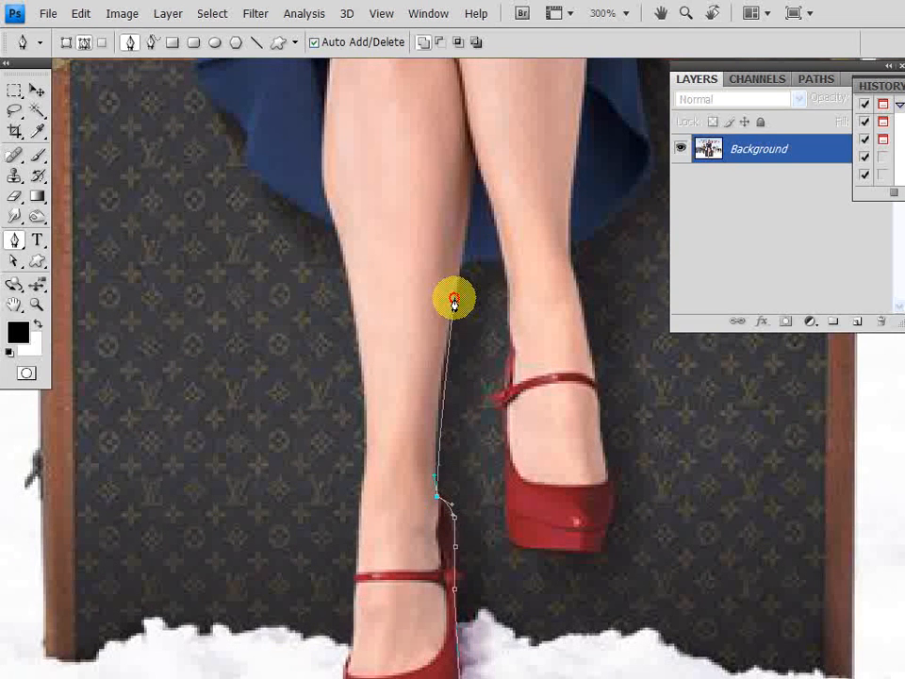
pyautogui.moveTo(453, 300); pyautogui.dragTo(466, 281)
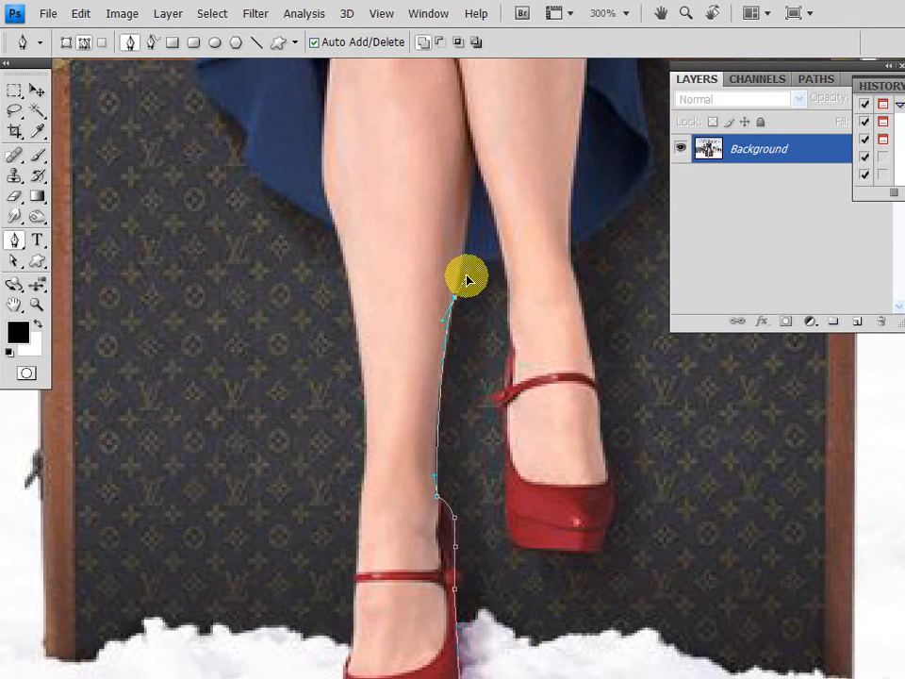
pyautogui.moveTo(466, 281); pyautogui.dragTo(473, 247)
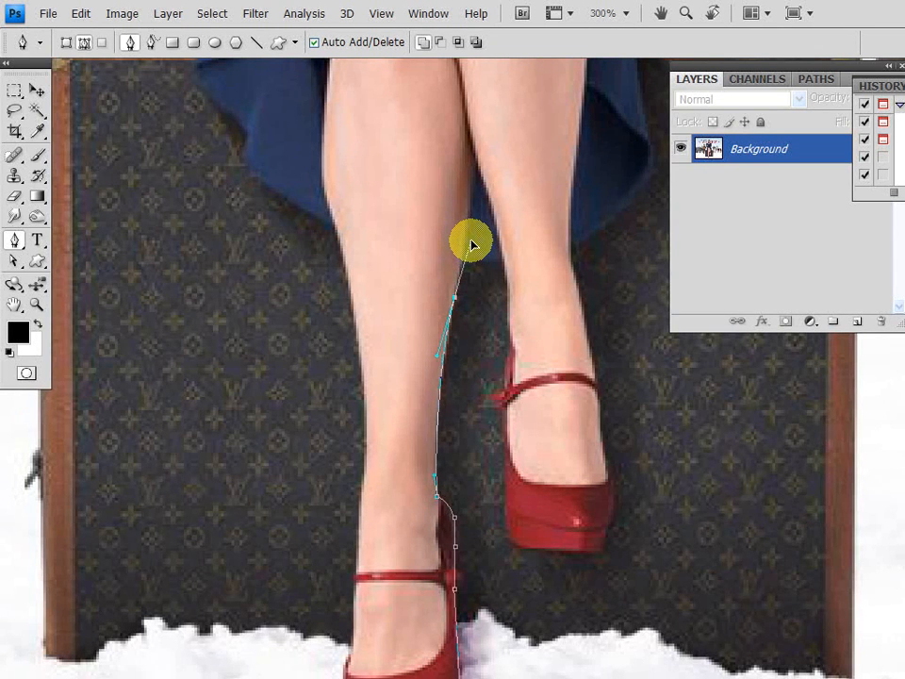
pyautogui.moveTo(471, 241); pyautogui.dragTo(461, 263)
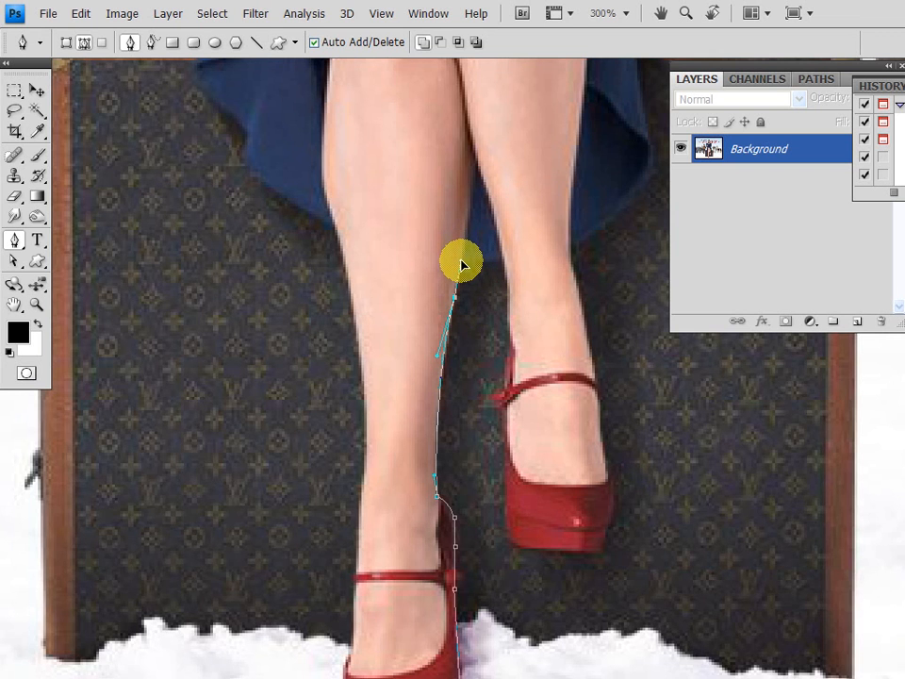
pyautogui.moveTo(461, 265); pyautogui.dragTo(472, 217)
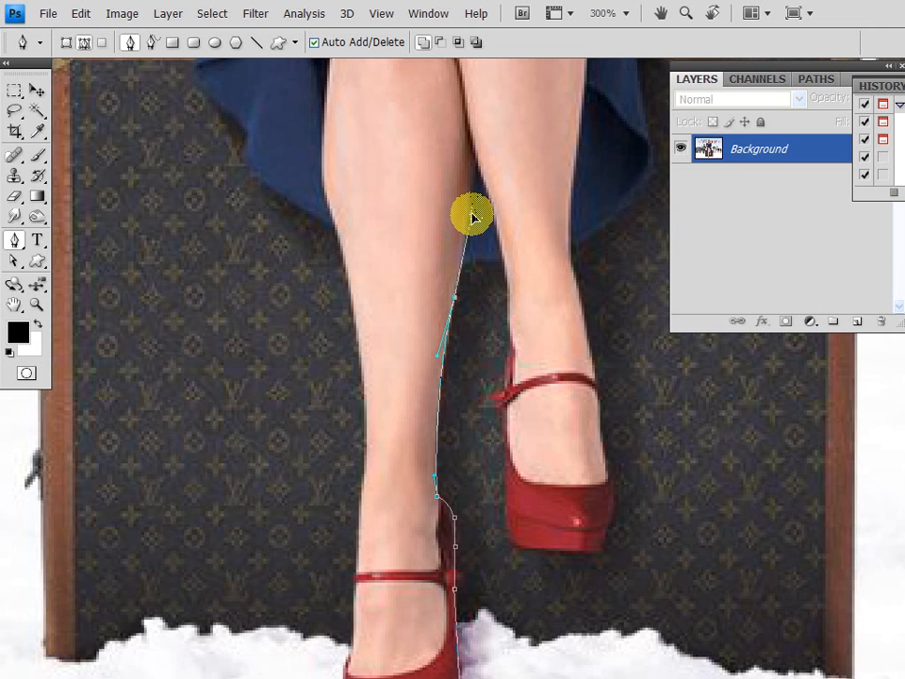
pyautogui.click(461, 262)
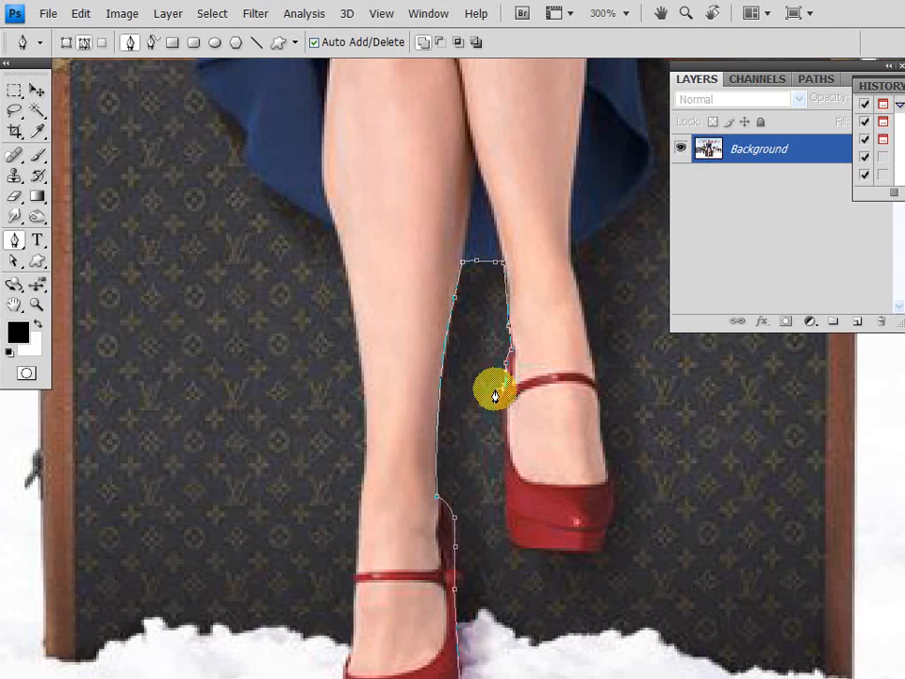
# Continue the path around the raised red shoe, from the strap buckle along the sole and up its outer side
pyautogui.click(495, 391)
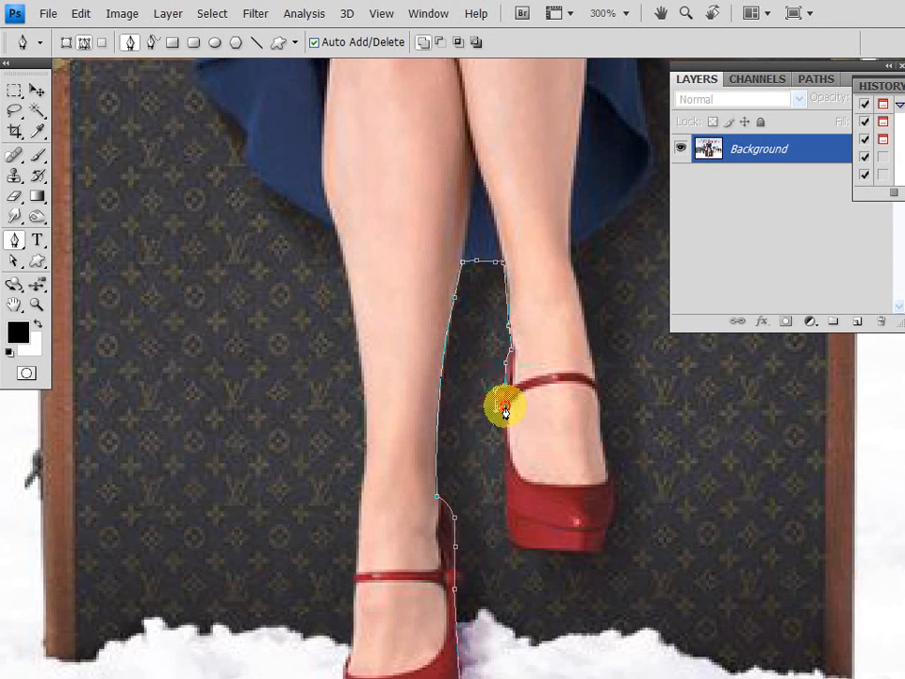
pyautogui.moveTo(504, 517); pyautogui.dragTo(514, 547)
pyautogui.moveTo(572, 550); pyautogui.dragTo(600, 552)
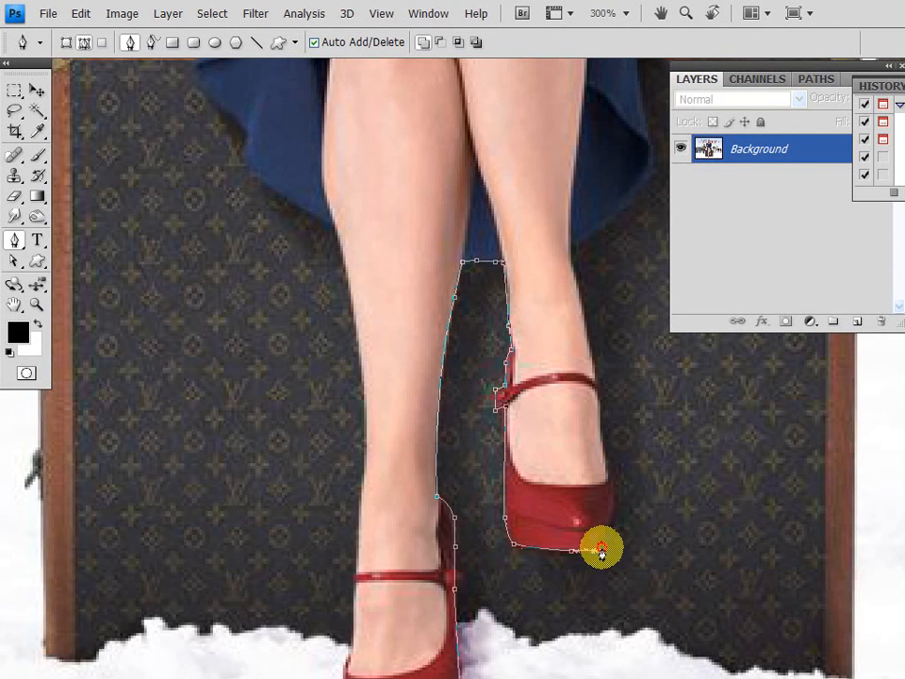
pyautogui.click(605, 529)
pyautogui.moveTo(608, 467); pyautogui.dragTo(598, 426)
# Extend the path from the raised shoe's strap up the outer edge of the calf to the dress hem
pyautogui.moveTo(598, 484); pyautogui.dragTo(555, 559)
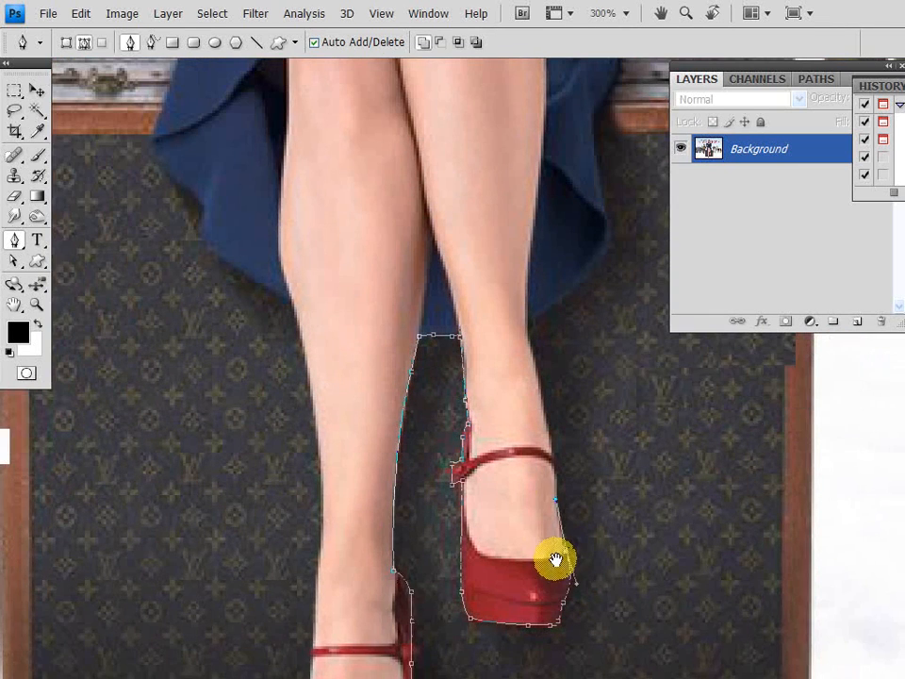
pyautogui.click(525, 516)
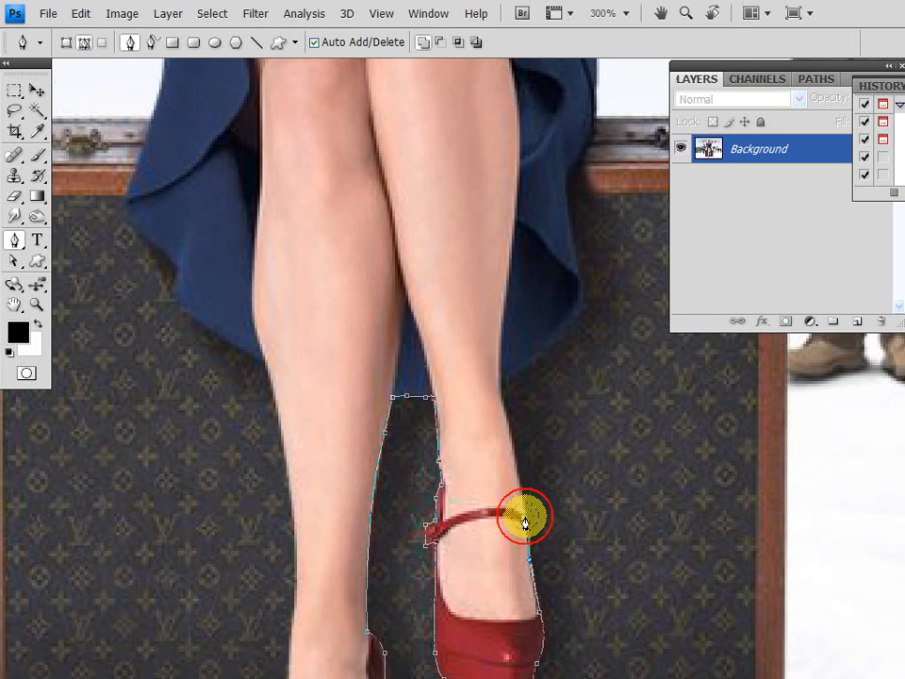
pyautogui.click(518, 469)
pyautogui.click(509, 424)
pyautogui.click(501, 379)
# Trace the outer edge of the blue skirt from the hem beside the calf up past the suitcase top
pyautogui.moveTo(572, 327); pyautogui.dragTo(586, 302)
pyautogui.moveTo(638, 279); pyautogui.dragTo(602, 461)
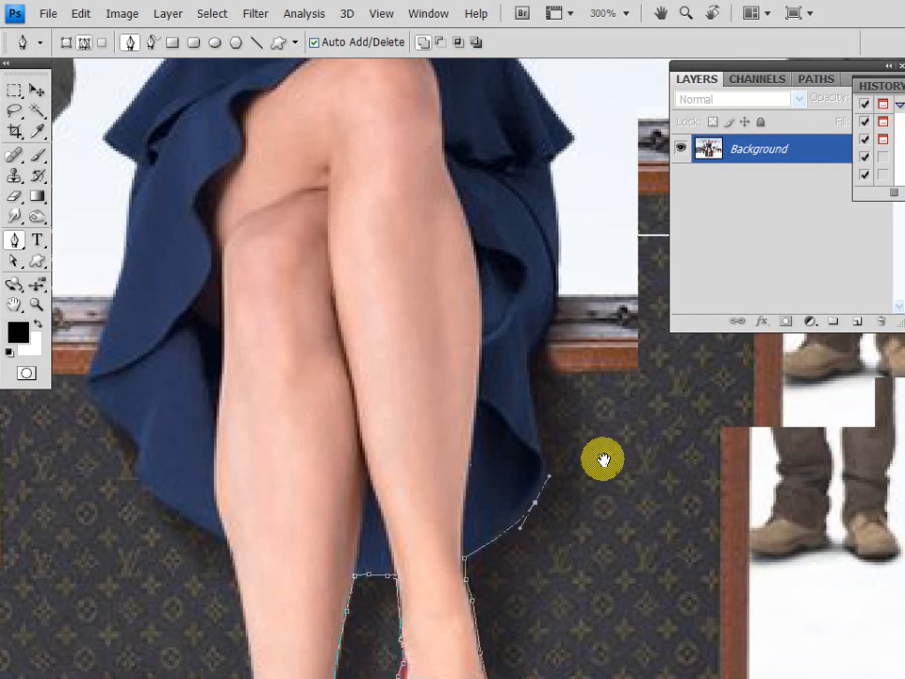
pyautogui.moveTo(603, 459)
pyautogui.mouseDown()
pyautogui.moveTo(600, 452)
pyautogui.moveTo(600, 464)
pyautogui.mouseUp()
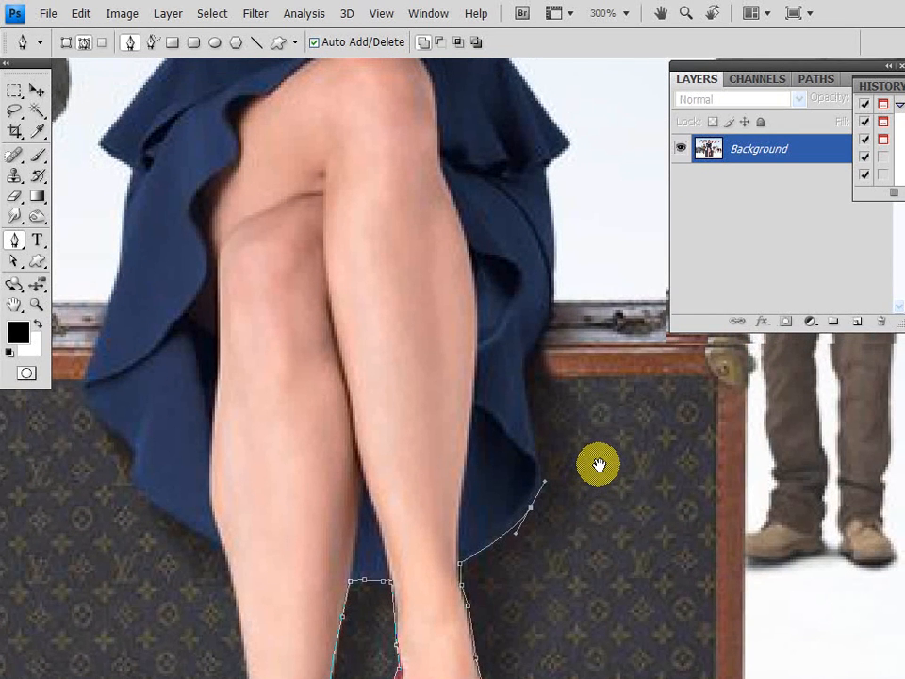
pyautogui.click(530, 426)
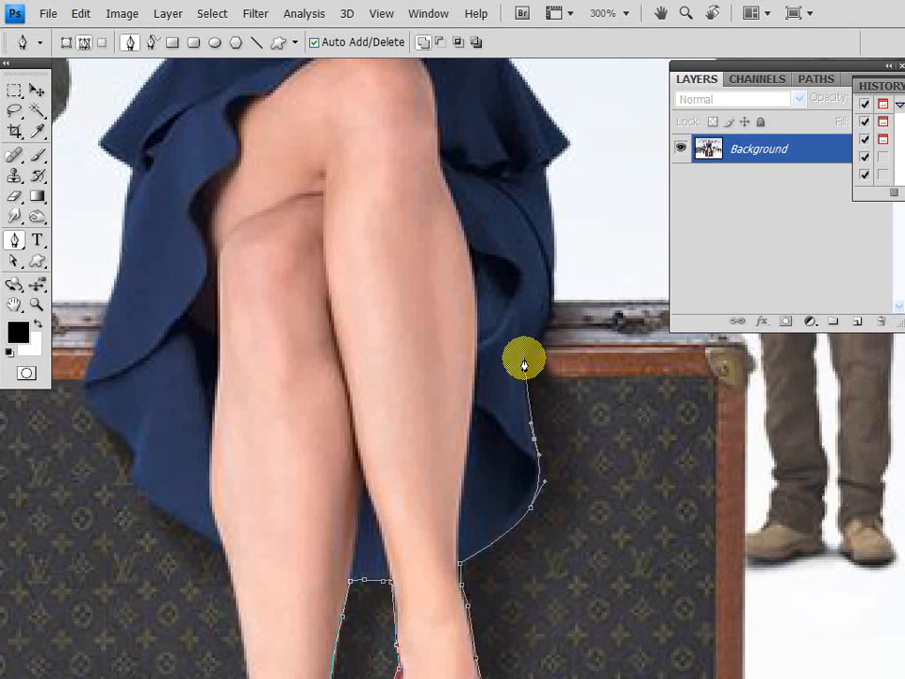
pyautogui.click(524, 360)
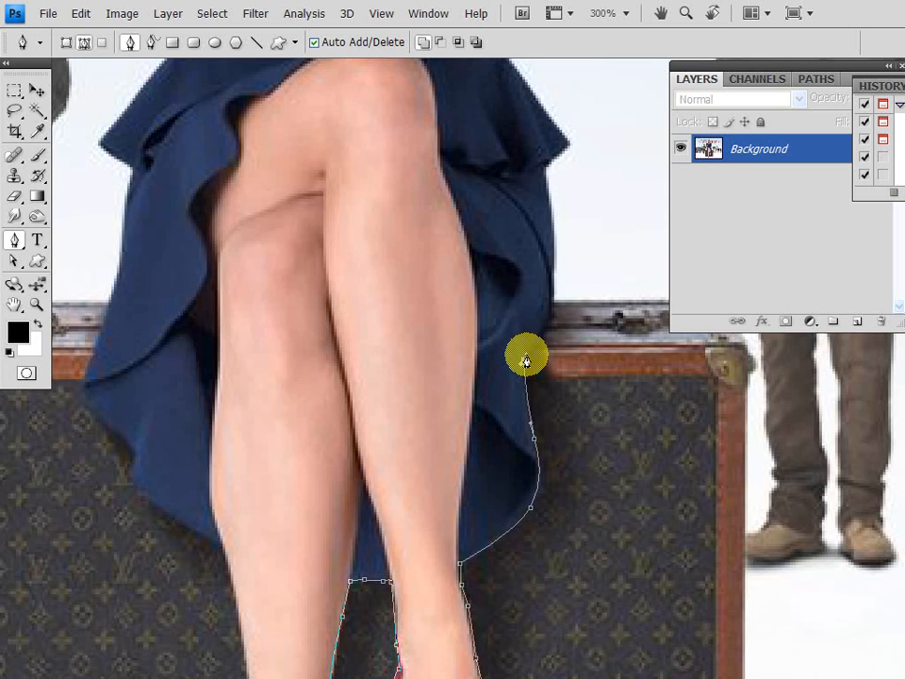
pyautogui.click(550, 326)
pyautogui.click(552, 281)
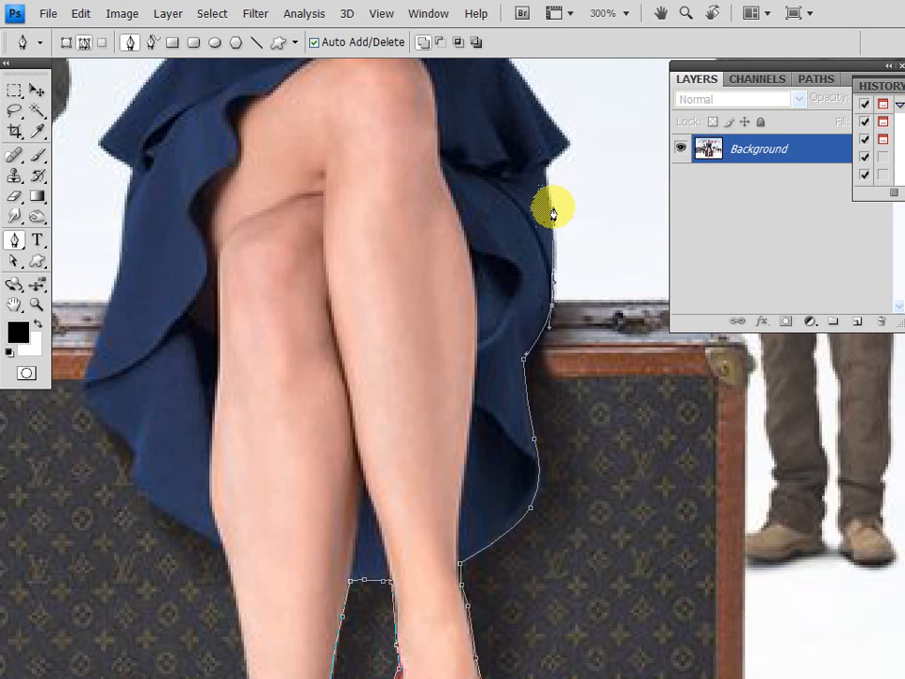
pyautogui.click(552, 215)
# Continue the path loosely through the background outside the skirt and up alongside the folded arm
pyautogui.moveTo(612, 313); pyautogui.dragTo(613, 491)
pyautogui.click(610, 222)
pyautogui.moveTo(656, 119); pyautogui.dragTo(624, 320)
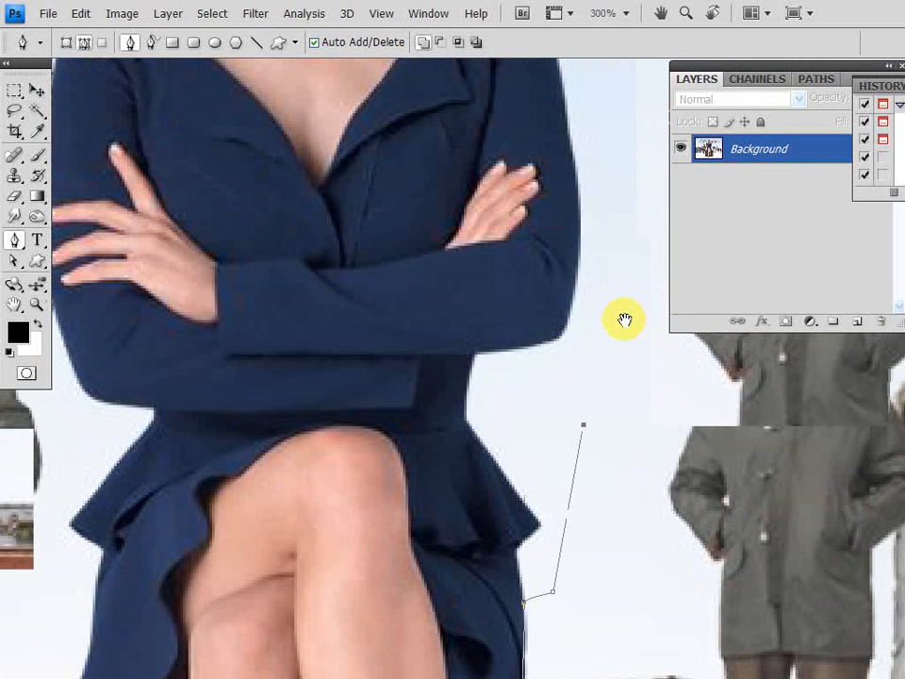
pyautogui.click(615, 194)
# Carry the path loosely around the woman's head through the background, with anchors beside and above the hair
pyautogui.moveTo(624, 145); pyautogui.dragTo(622, 365)
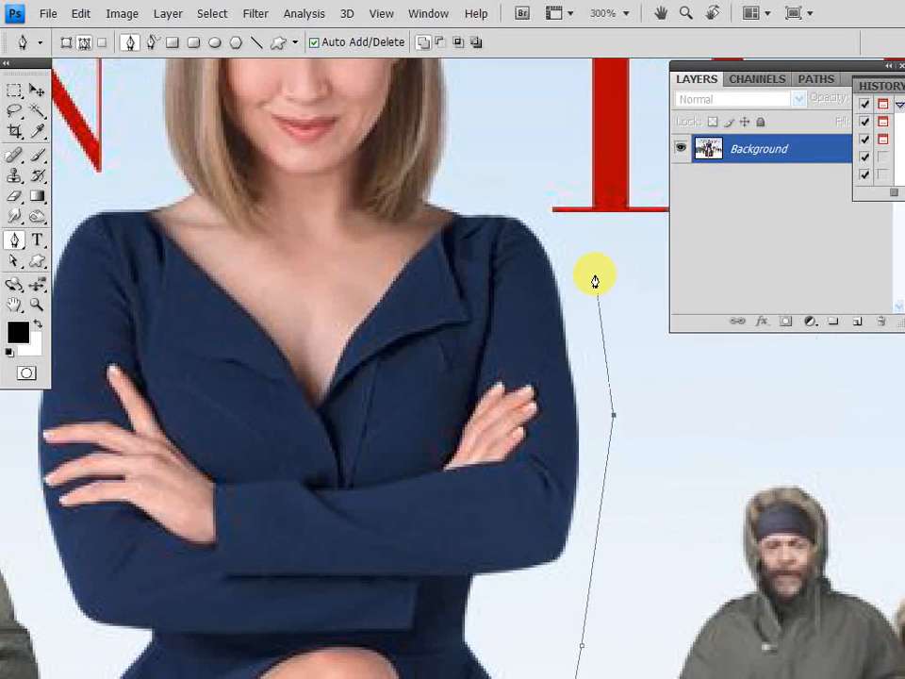
pyautogui.moveTo(515, 107); pyautogui.dragTo(611, 341)
pyautogui.click(545, 166)
pyautogui.click(453, 74)
pyautogui.click(380, 70)
# Continue the path loosely through the background beside the other shoulder and folded arm, down to the skirt at the suitcase top
pyautogui.moveTo(236, 348); pyautogui.dragTo(369, 329)
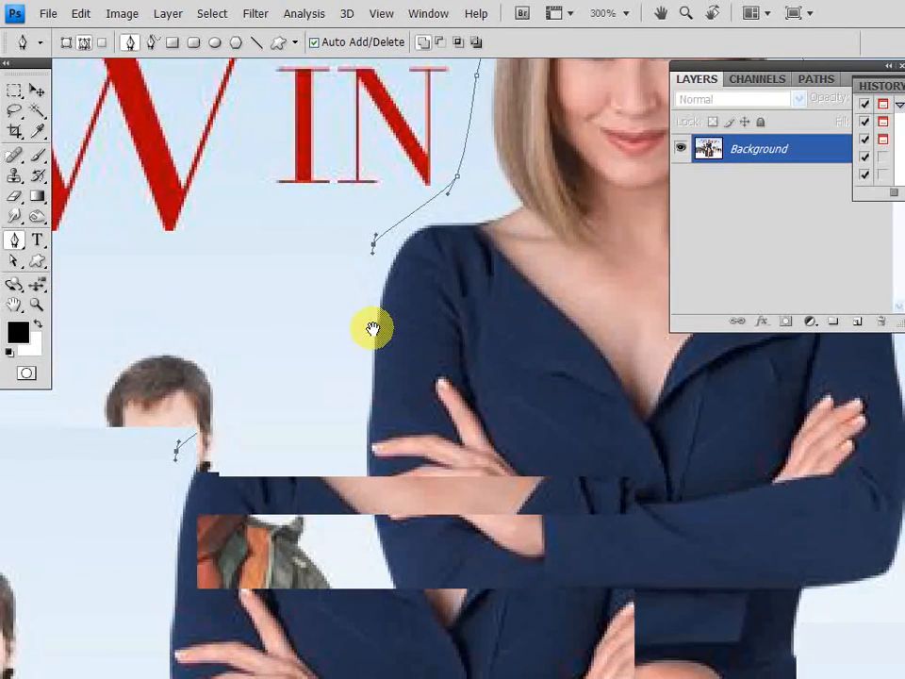
pyautogui.moveTo(354, 374); pyautogui.dragTo(354, 476)
pyautogui.moveTo(377, 575); pyautogui.dragTo(380, 596)
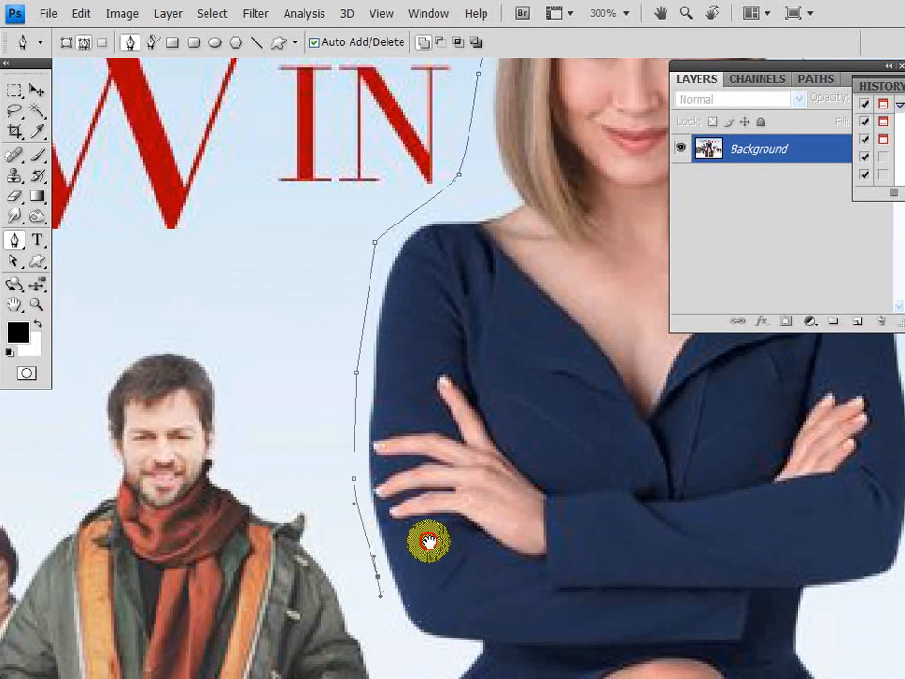
pyautogui.moveTo(429, 541); pyautogui.dragTo(412, 253)
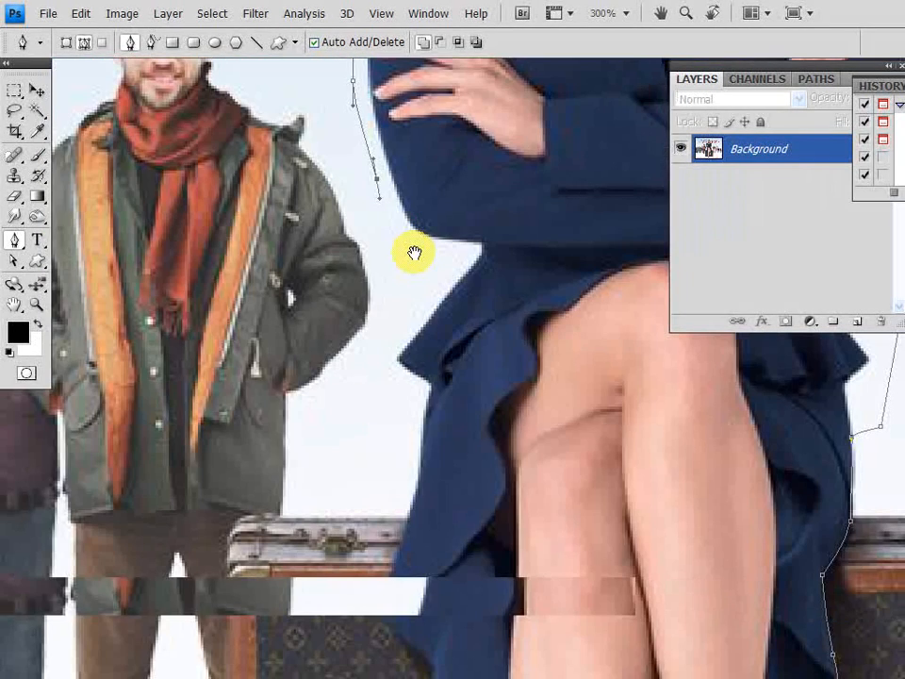
pyautogui.click(386, 375)
pyautogui.click(406, 519)
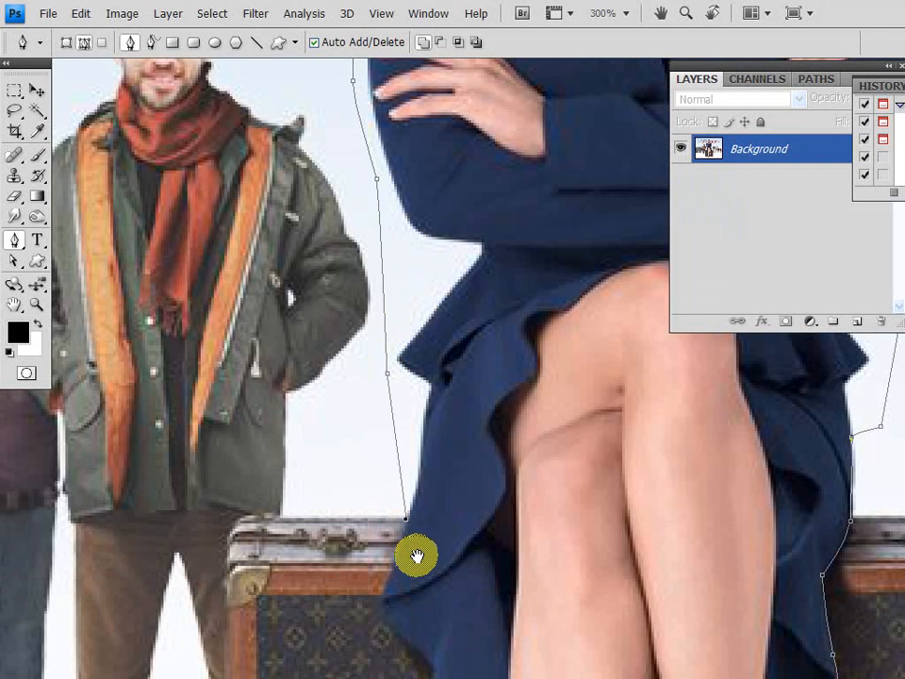
# Trace the blue skirt's edge closely from the suitcase top along the curves of its lower hem
pyautogui.moveTo(417, 556); pyautogui.dragTo(424, 359)
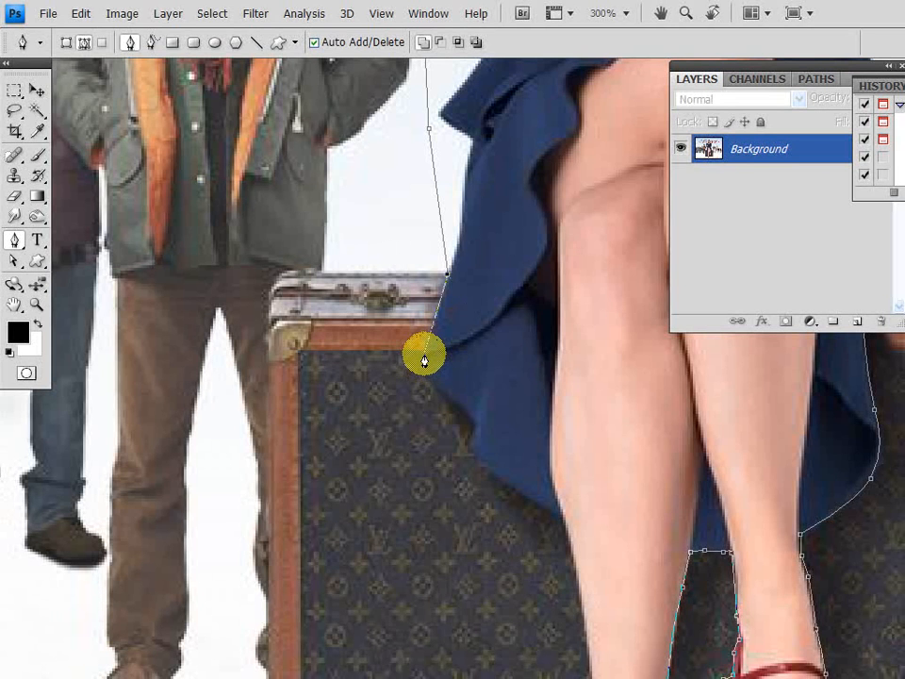
pyautogui.click(424, 359)
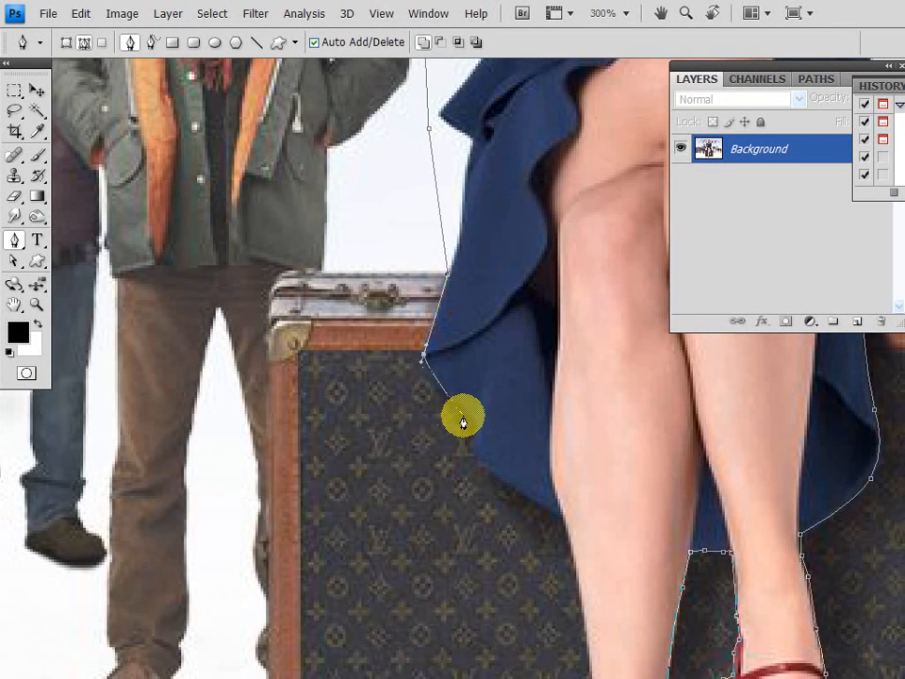
pyautogui.moveTo(465, 410); pyautogui.dragTo(530, 506)
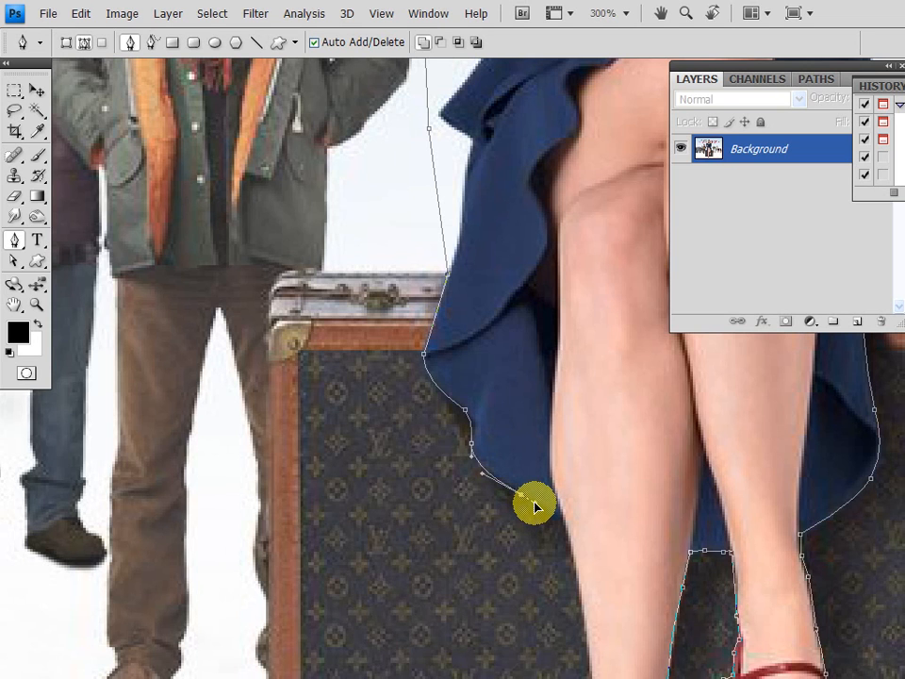
pyautogui.hotkey('ctrl', 'shift', 'd')
pyautogui.moveTo(524, 496)
pyautogui.mouseDown()
pyautogui.moveTo(473, 571)
pyautogui.moveTo(511, 560)
pyautogui.mouseUp()
pyautogui.moveTo(537, 512)
pyautogui.mouseDown()
pyautogui.moveTo(528, 486)
pyautogui.moveTo(510, 565)
pyautogui.moveTo(529, 552)
pyautogui.mouseUp()
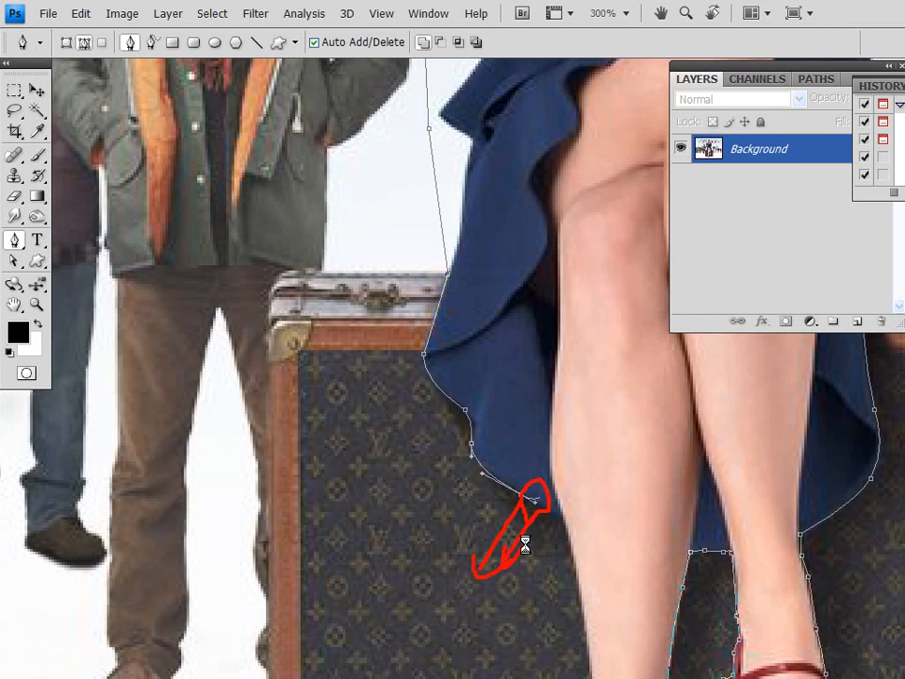
pyautogui.click(517, 536)
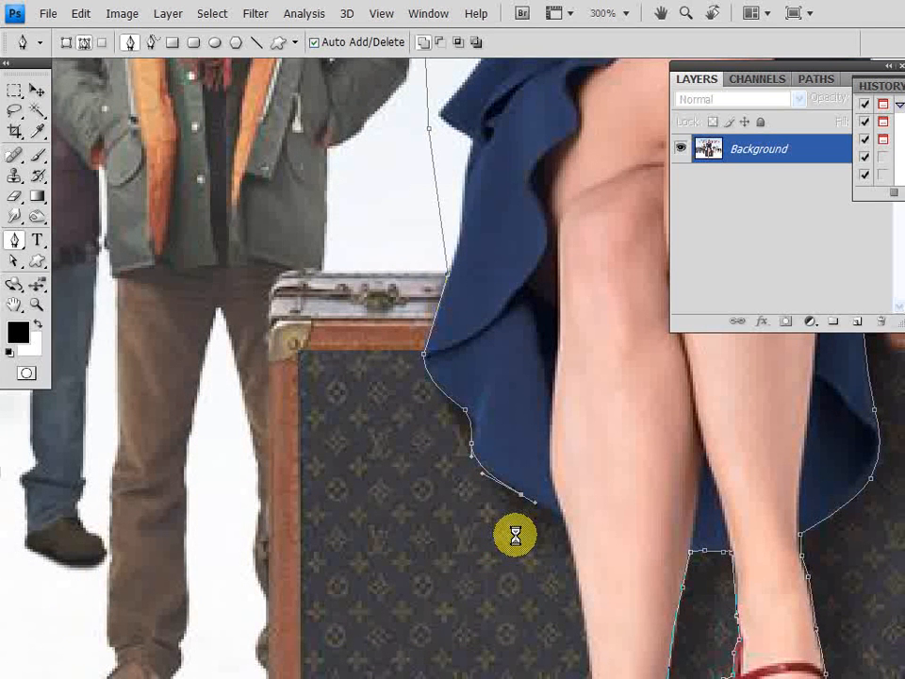
# Complete the skirt hem to where it meets the leg and follow the outer calf down toward the ankle
pyautogui.click(558, 518)
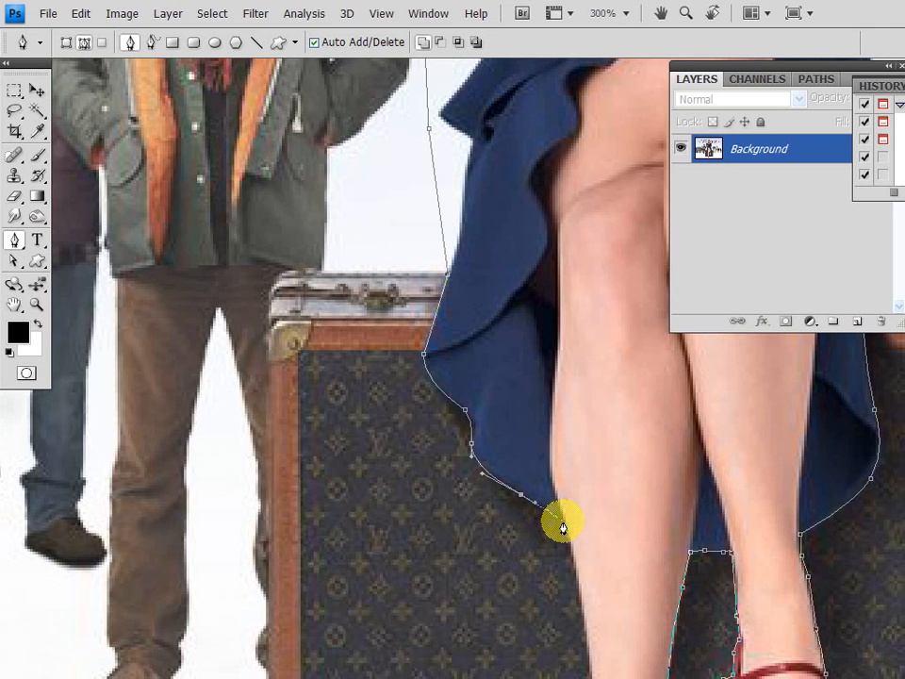
pyautogui.click(563, 522)
pyautogui.moveTo(570, 546); pyautogui.dragTo(604, 263)
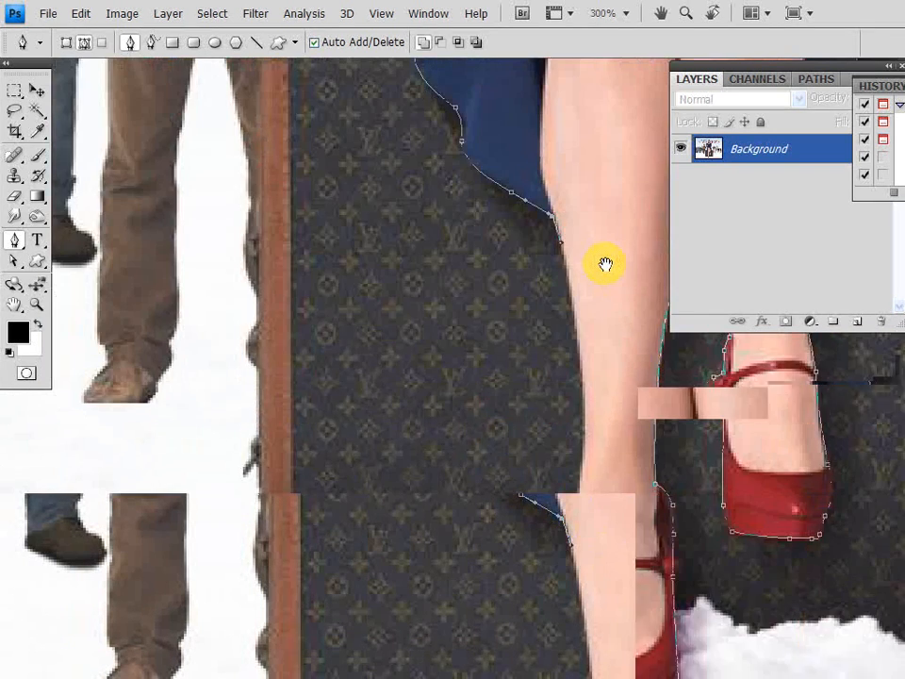
pyautogui.moveTo(583, 393); pyautogui.dragTo(582, 450)
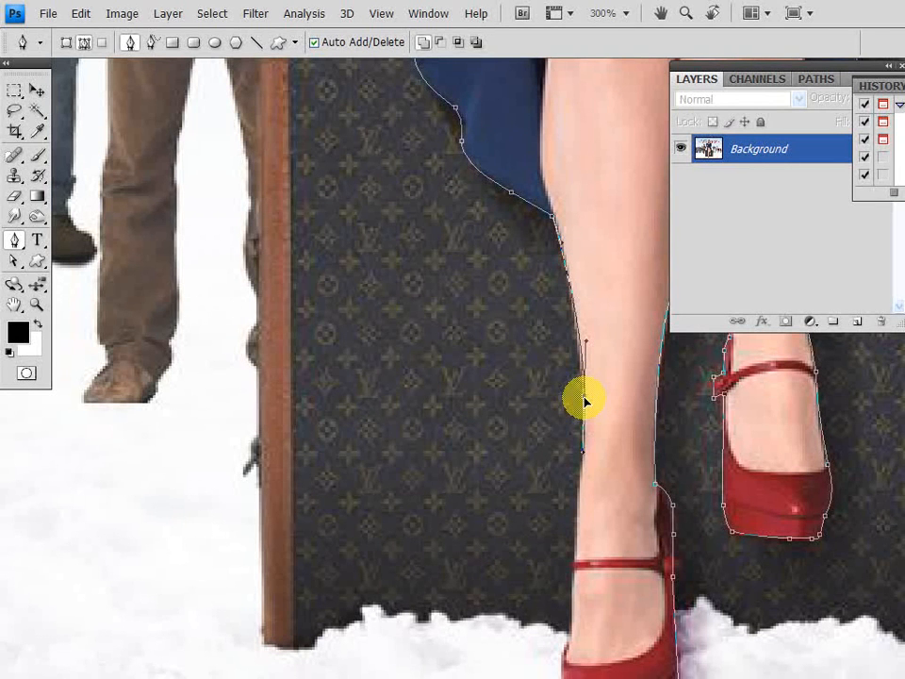
# Trace past the ankle and along the red shoe on the snow, closing the path with a curve at the toe
pyautogui.moveTo(605, 475); pyautogui.dragTo(601, 333)
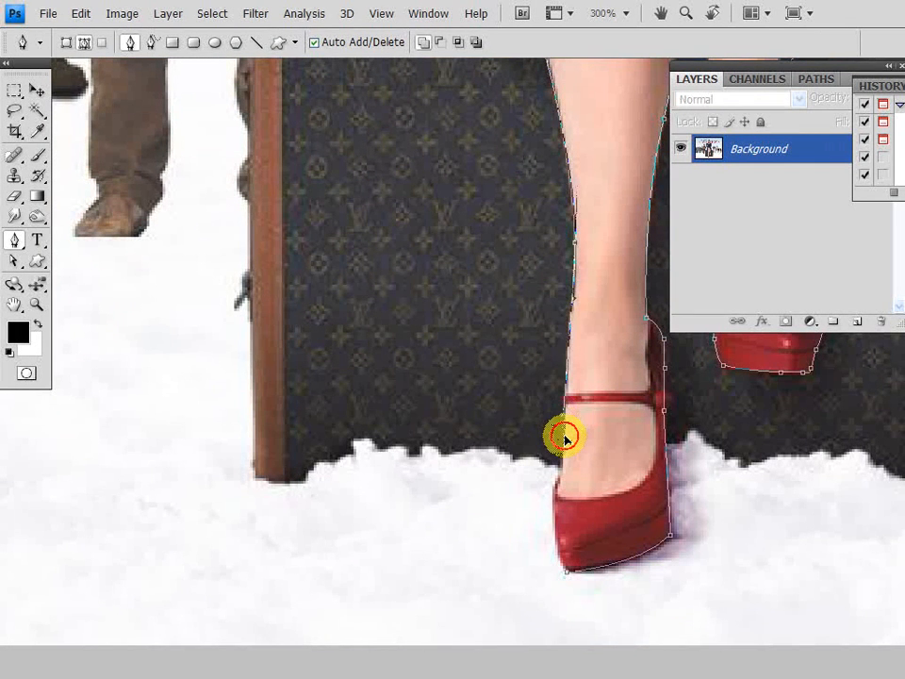
pyautogui.click(560, 472)
pyautogui.click(555, 492)
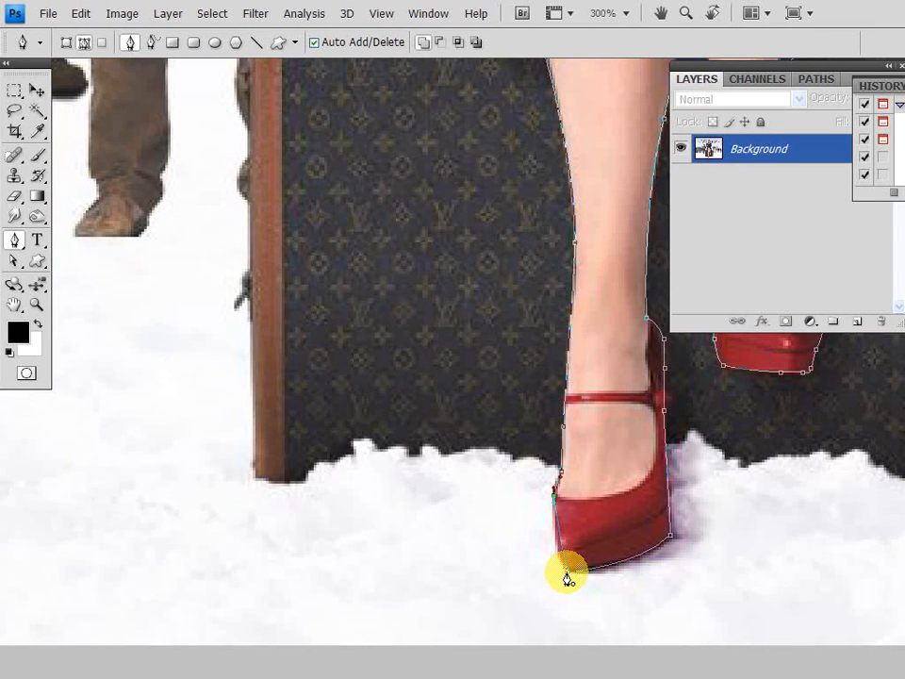
pyautogui.click(566, 572)
pyautogui.moveTo(566, 572); pyautogui.dragTo(585, 593)
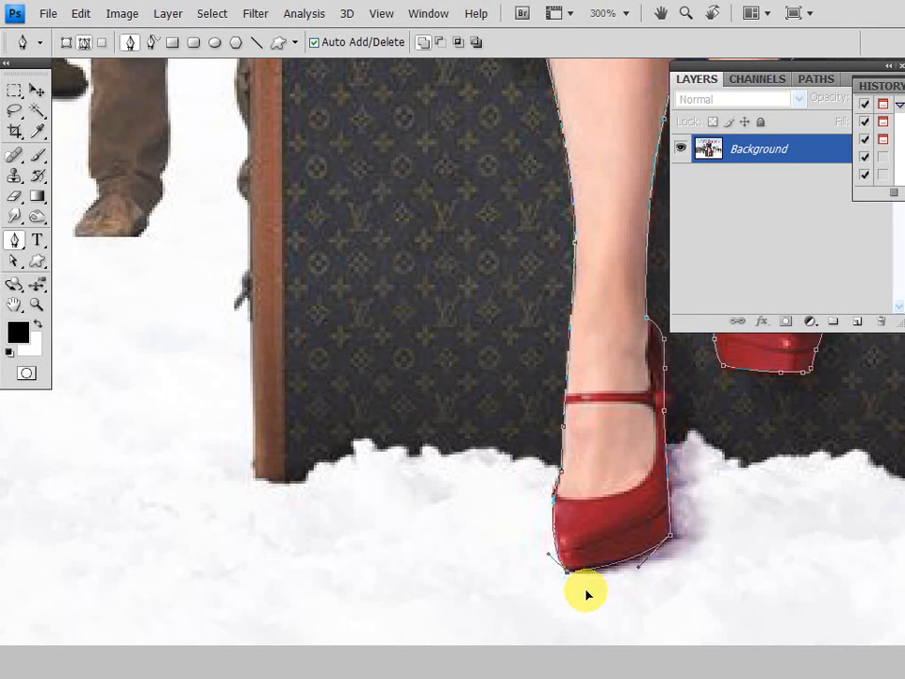
pyautogui.moveTo(585, 591); pyautogui.dragTo(582, 592)
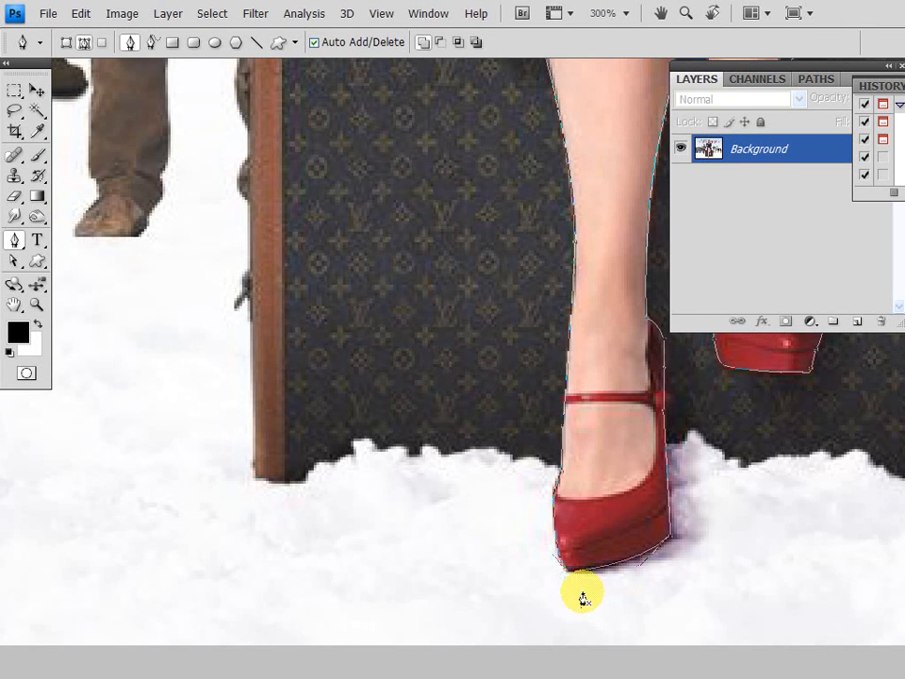
# Convert the closed path to a selection and copy the woman onto a new layer, showing only that layer
pyautogui.moveTo(785, 488); pyautogui.dragTo(579, 603)
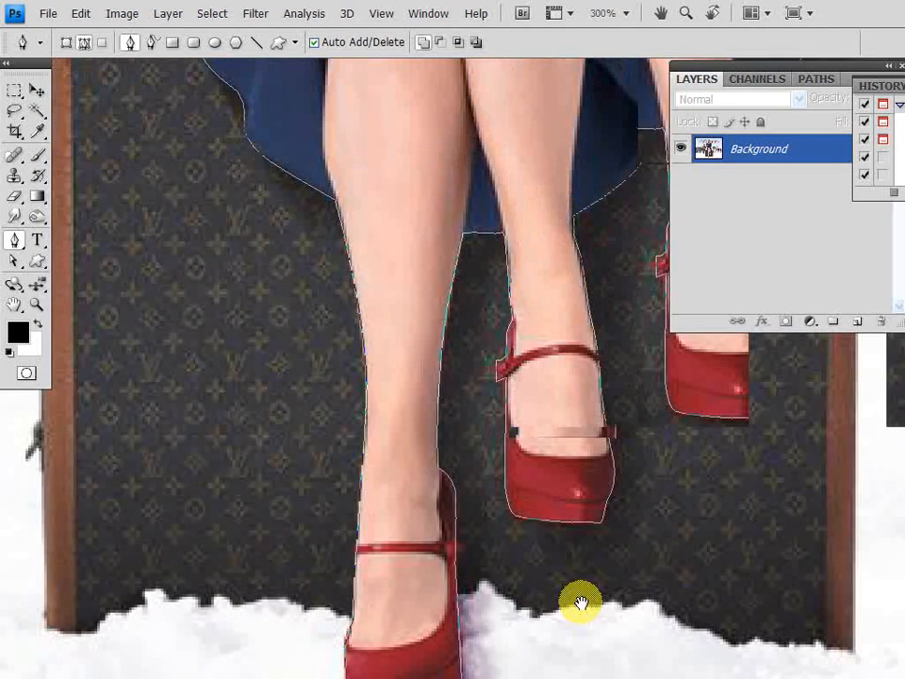
pyautogui.moveTo(530, 358); pyautogui.dragTo(560, 418)
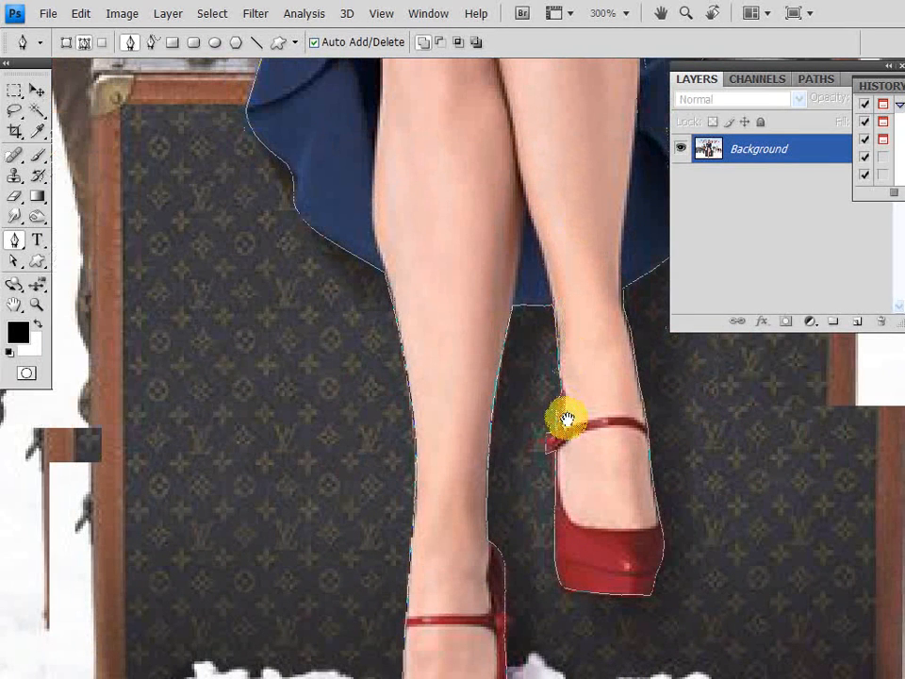
pyautogui.hotkey('ctrl', '1')
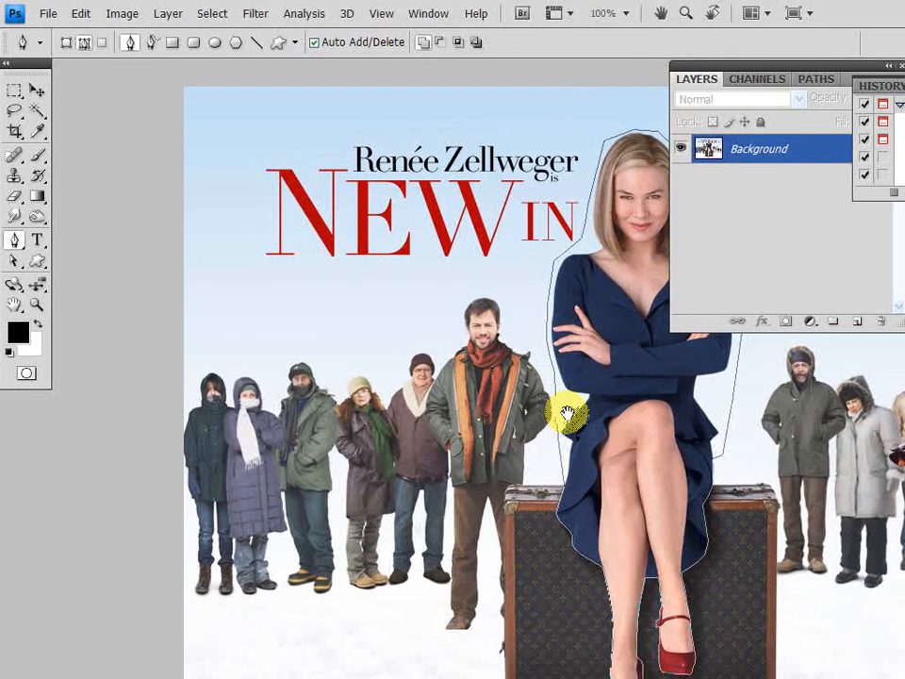
pyautogui.moveTo(566, 415); pyautogui.dragTo(441, 402)
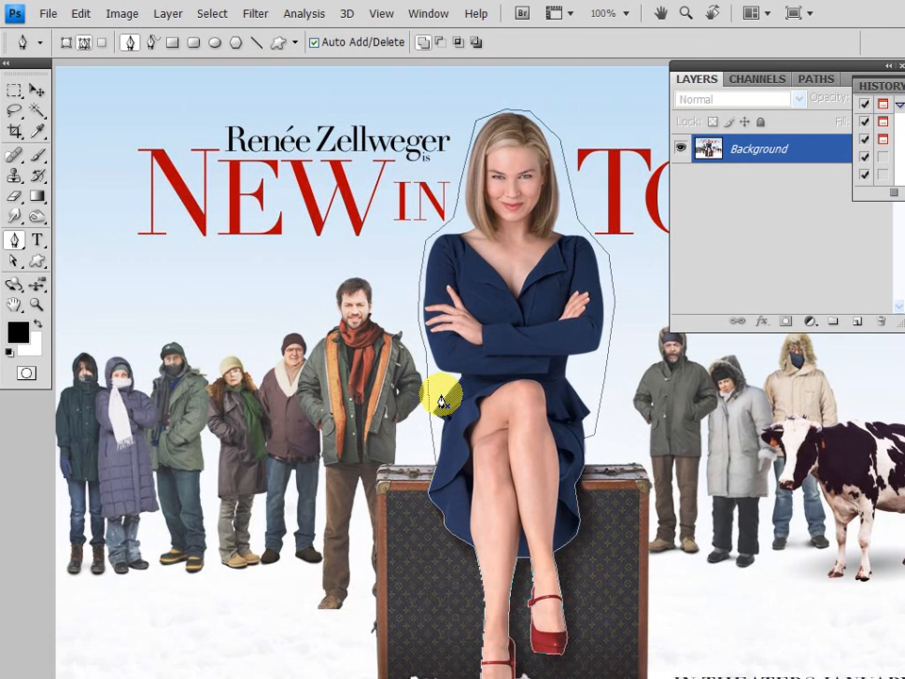
pyautogui.hotkey('ctrl', 'Return')
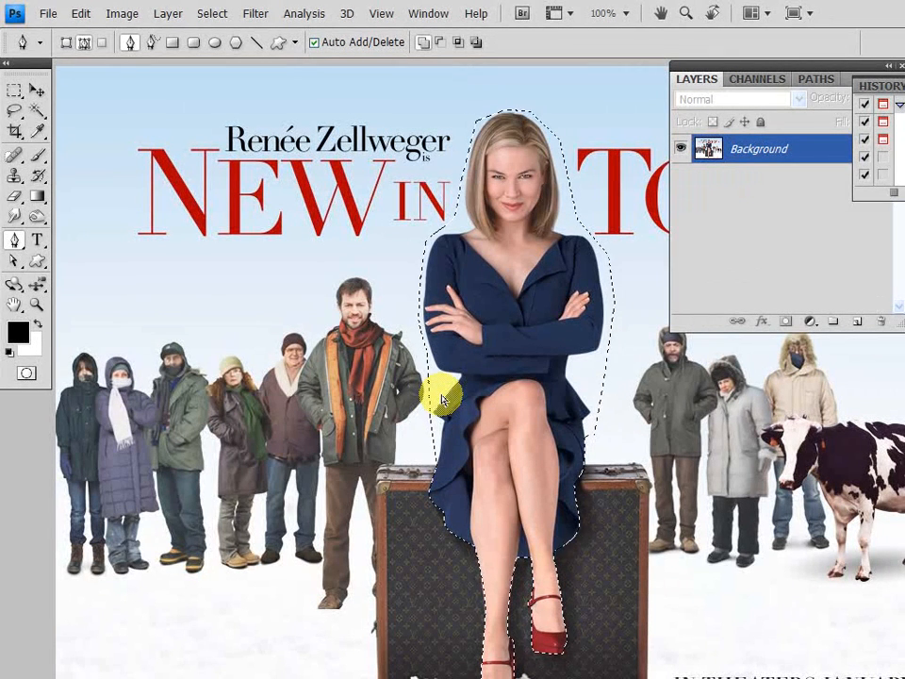
pyautogui.hotkey('ctrl', 'j')
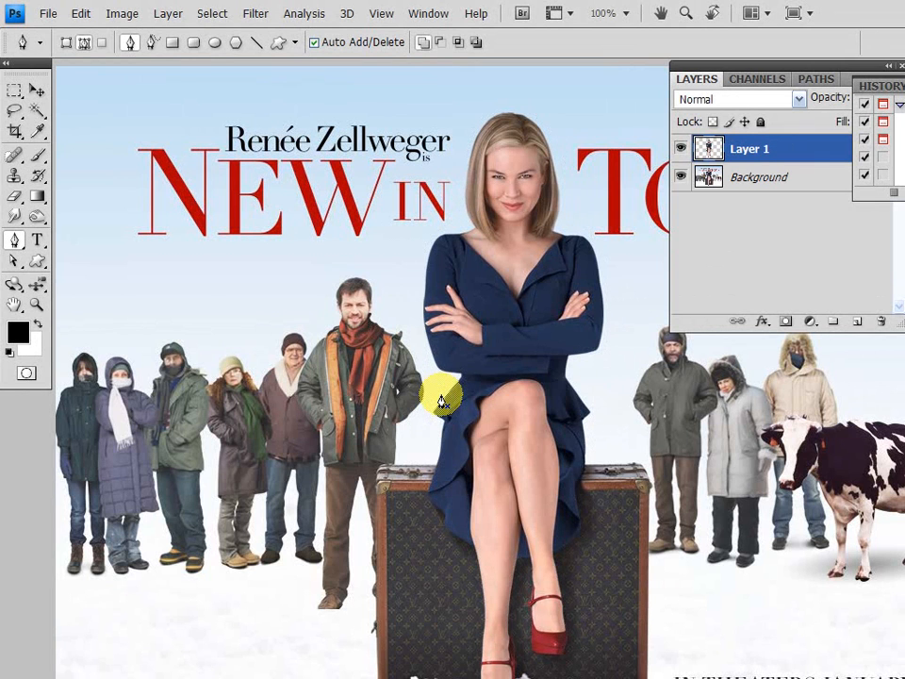
pyautogui.keyDown('alt'); pyautogui.click(679, 177); pyautogui.keyUp('alt')
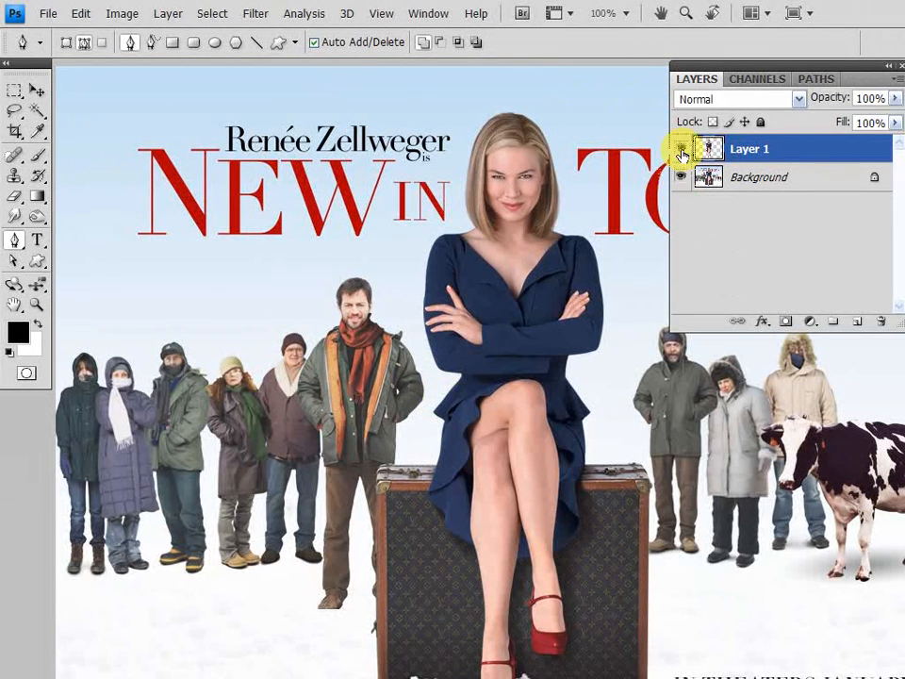
pyautogui.keyDown('alt'); pyautogui.click(679, 149); pyautogui.keyUp('alt')
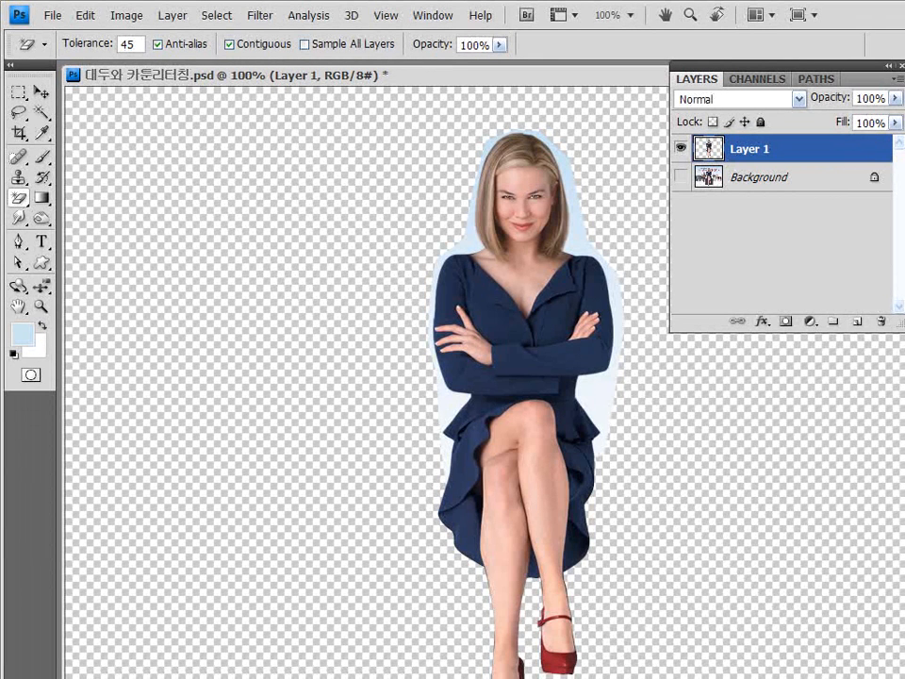
# Duplicate Layer 1 and use Levels to set the white point from the light blue background beside the woman's hair
pyautogui.hotkey('ctrl', 'j')
pyautogui.click(125, 15)
pyautogui.moveTo(132, 55)
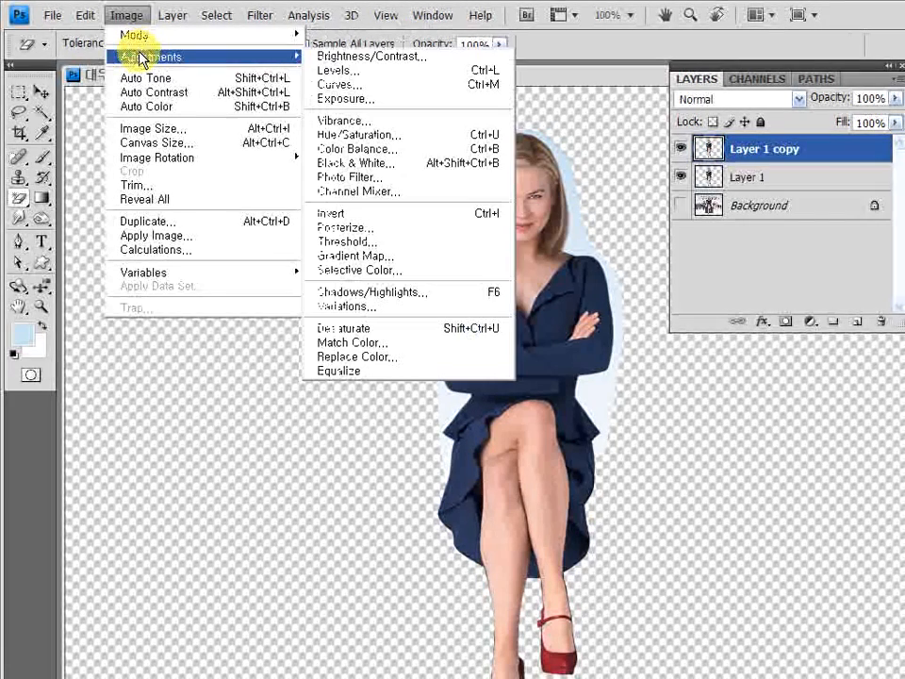
pyautogui.click(335, 78)
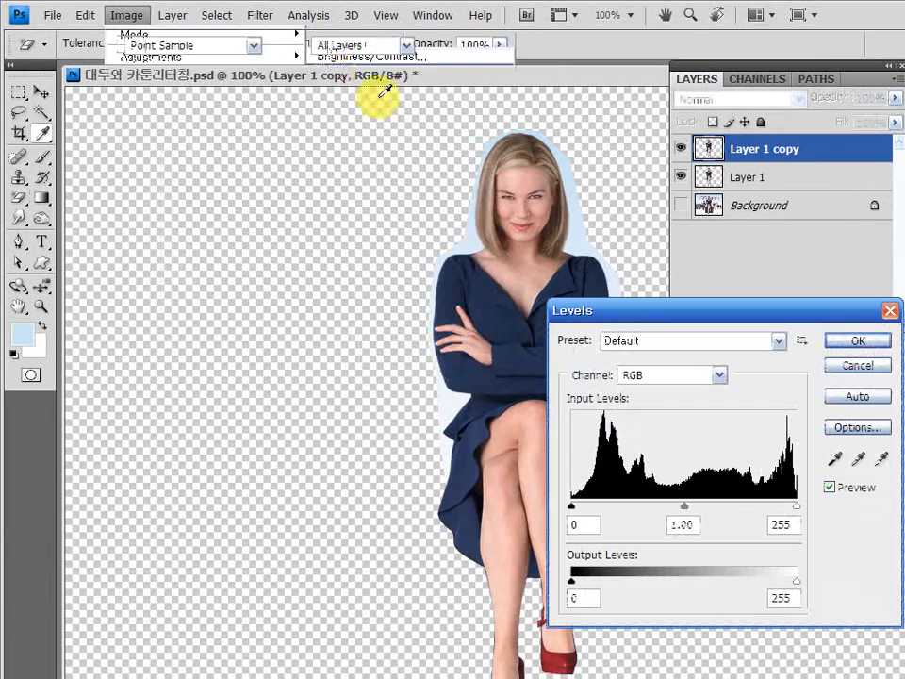
pyautogui.click(880, 459)
pyautogui.click(587, 231)
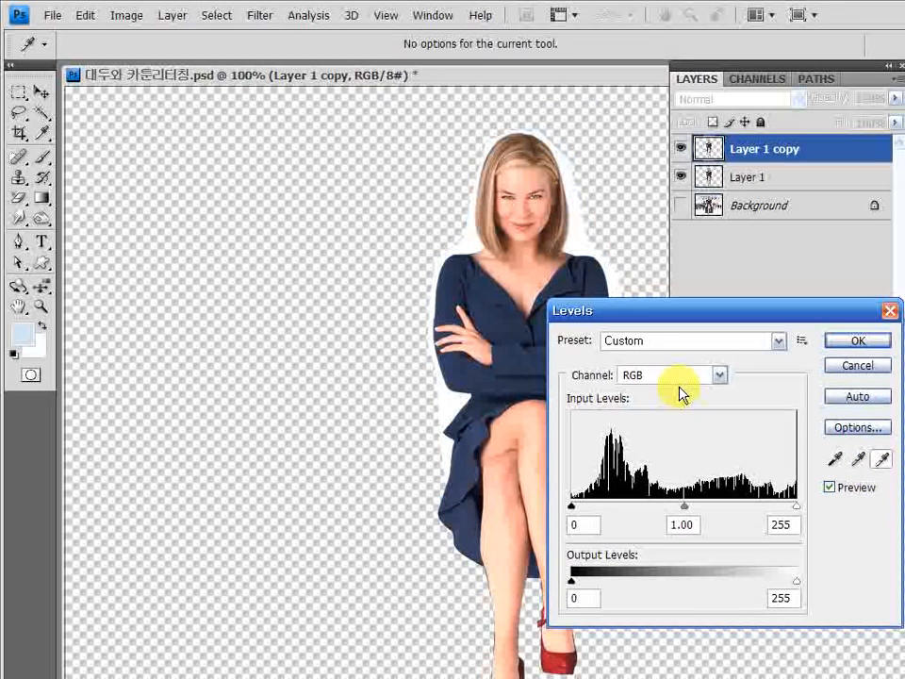
pyautogui.click(872, 339)
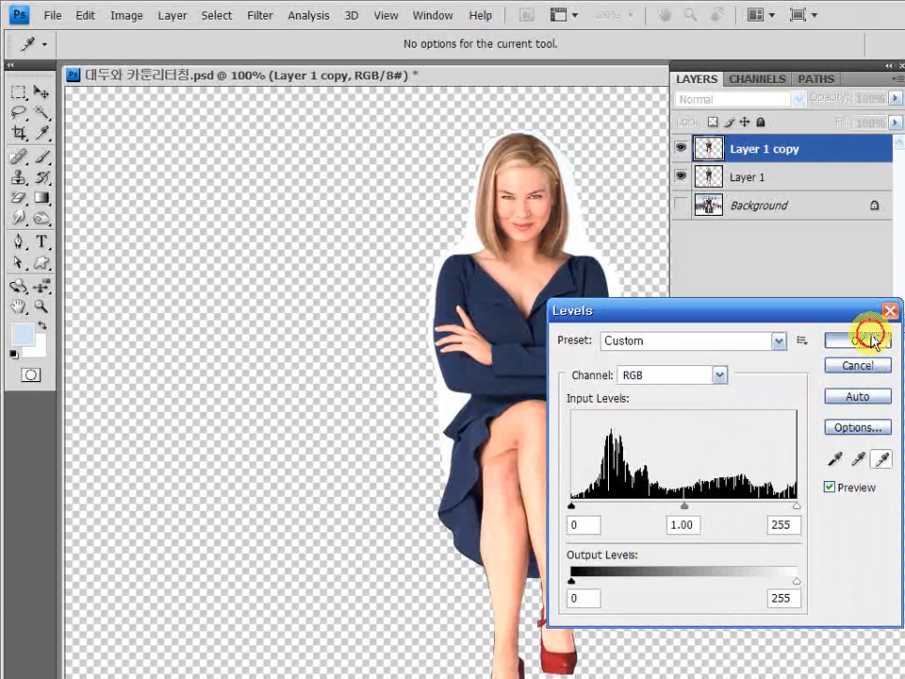
# Erase the white background around the woman on Layer 1 copy with the Magic Eraser at tolerance 32, checking it with Layer 1 hidden
pyautogui.moveTo(18, 197)
pyautogui.mouseDown()
pyautogui.moveTo(105, 214)
pyautogui.moveTo(104, 232)
pyautogui.mouseUp()
pyautogui.doubleClick(123, 44)
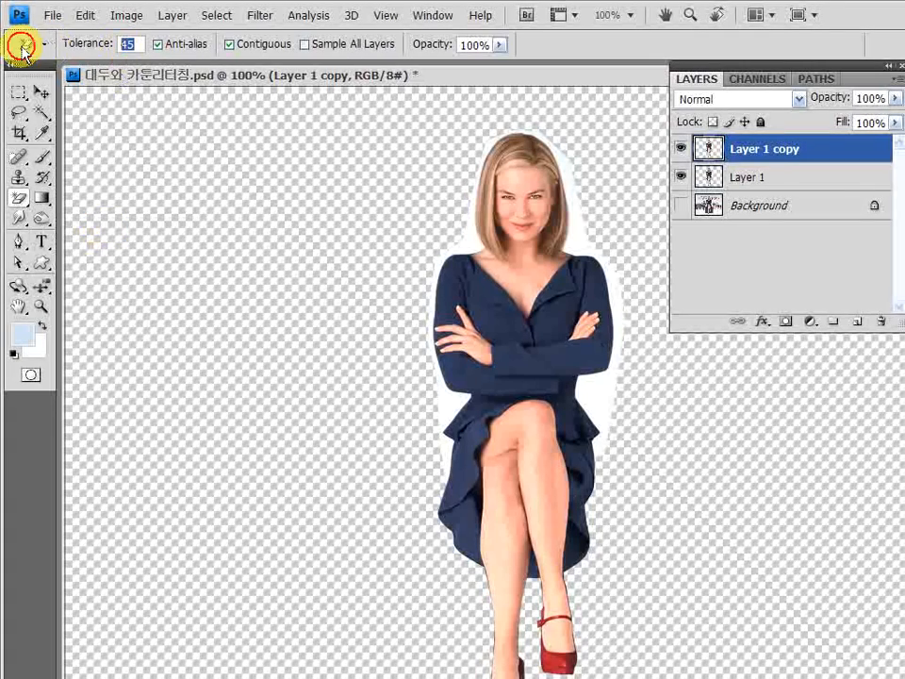
pyautogui.write('32')
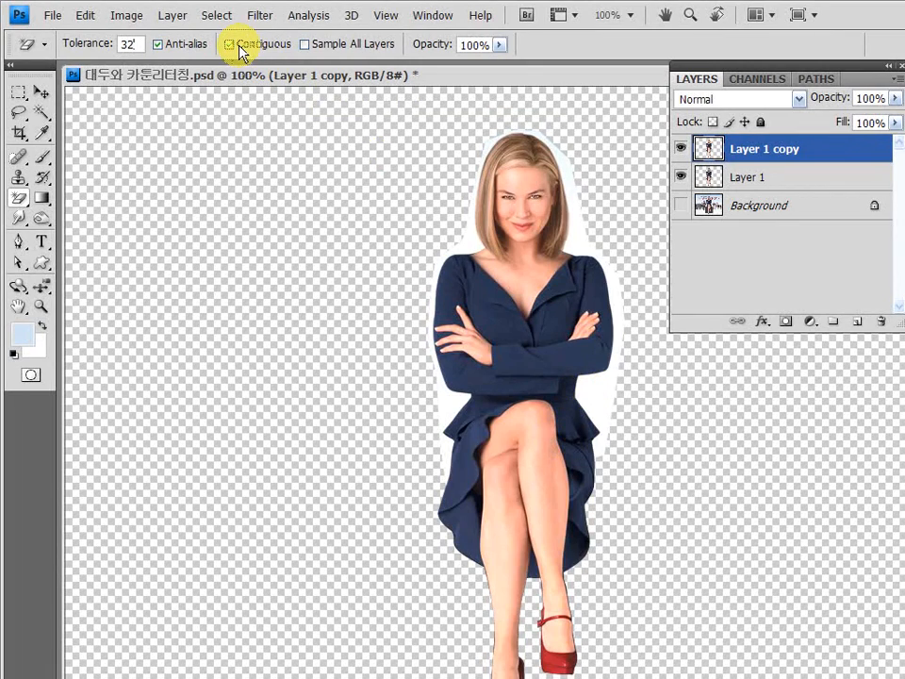
pyautogui.click(577, 236)
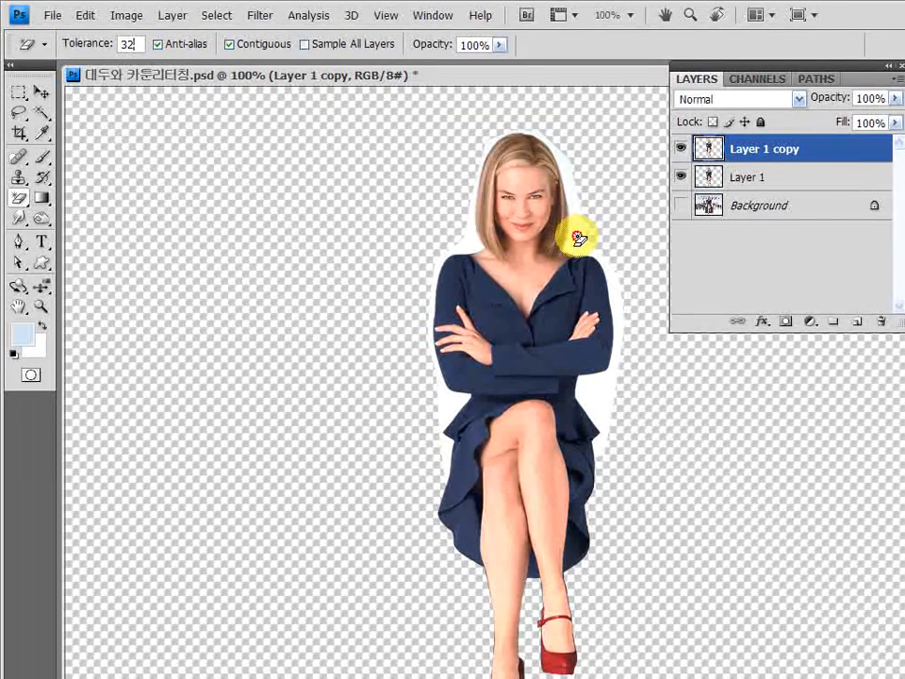
pyautogui.click(682, 177)
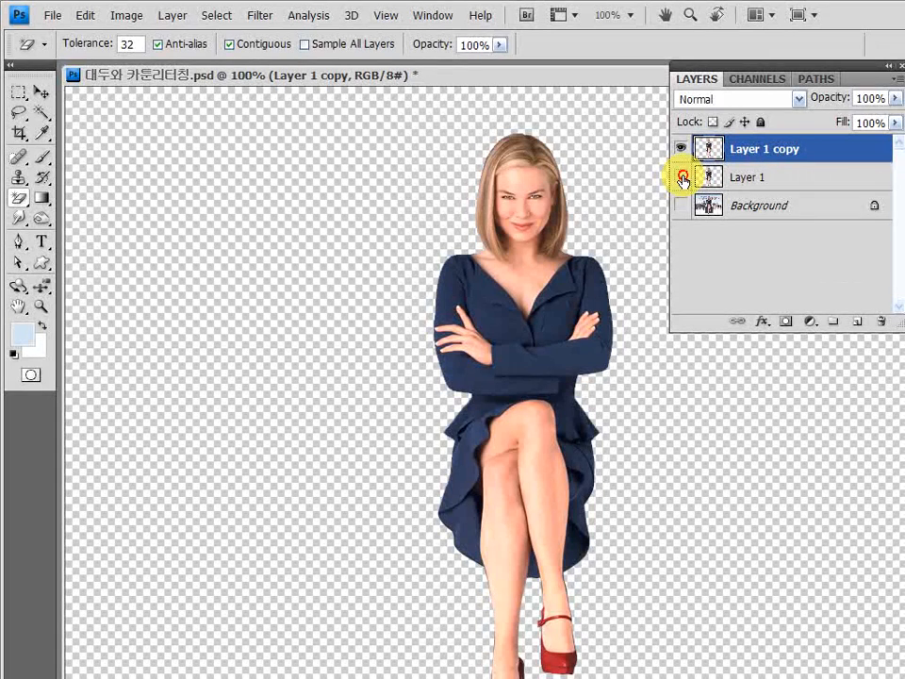
pyautogui.click(681, 179)
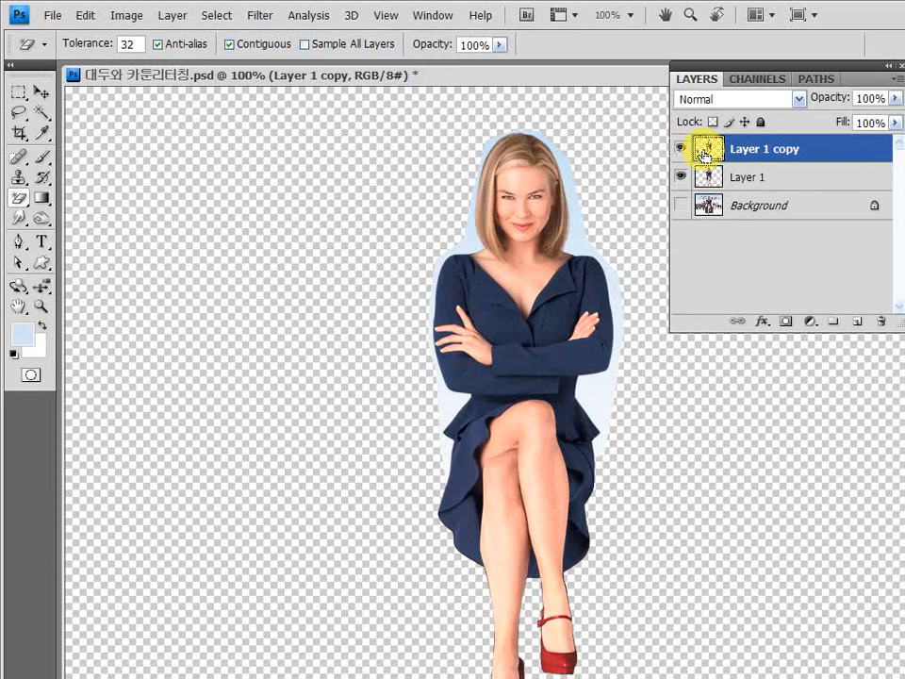
# Load Layer 1 copy's outline as a selection, hide that layer, and copy the selected woman from Layer 1 onto a new layer
pyautogui.keyDown('ctrl'); pyautogui.click(704, 154); pyautogui.keyUp('ctrl')
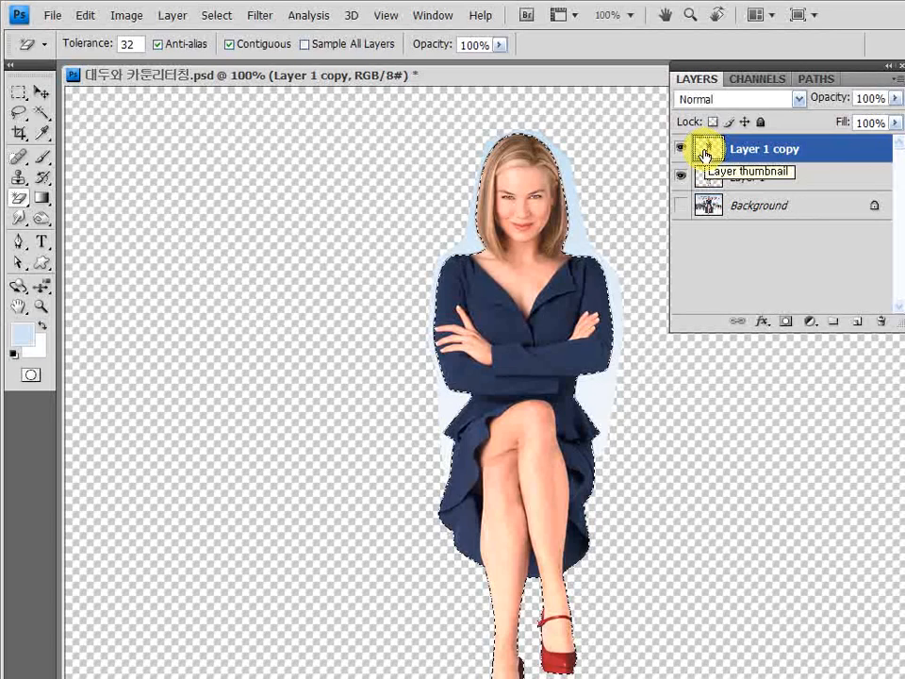
pyautogui.click(682, 151)
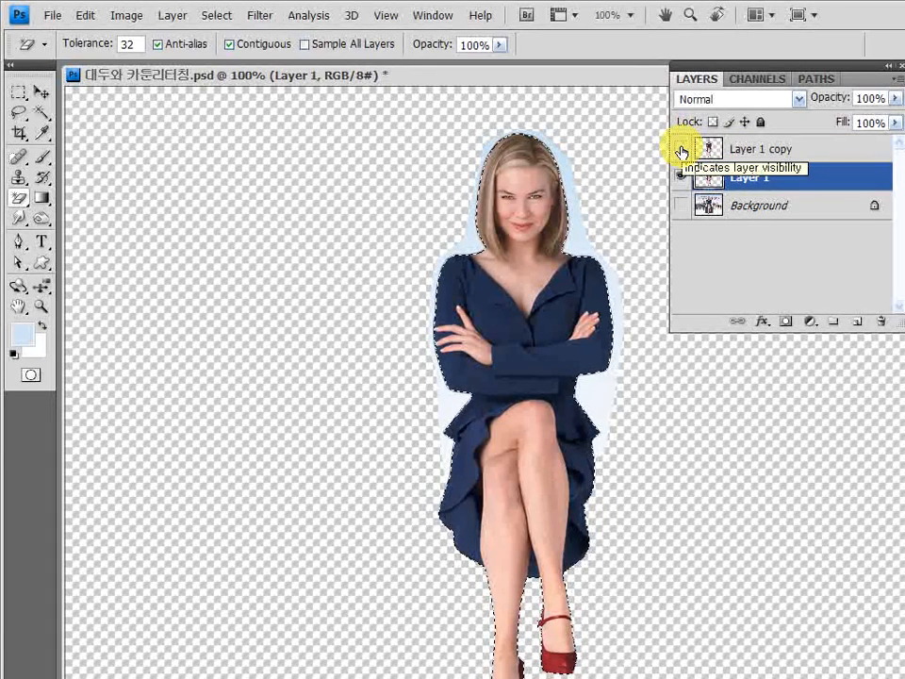
pyautogui.hotkey('ctrl', 'j')
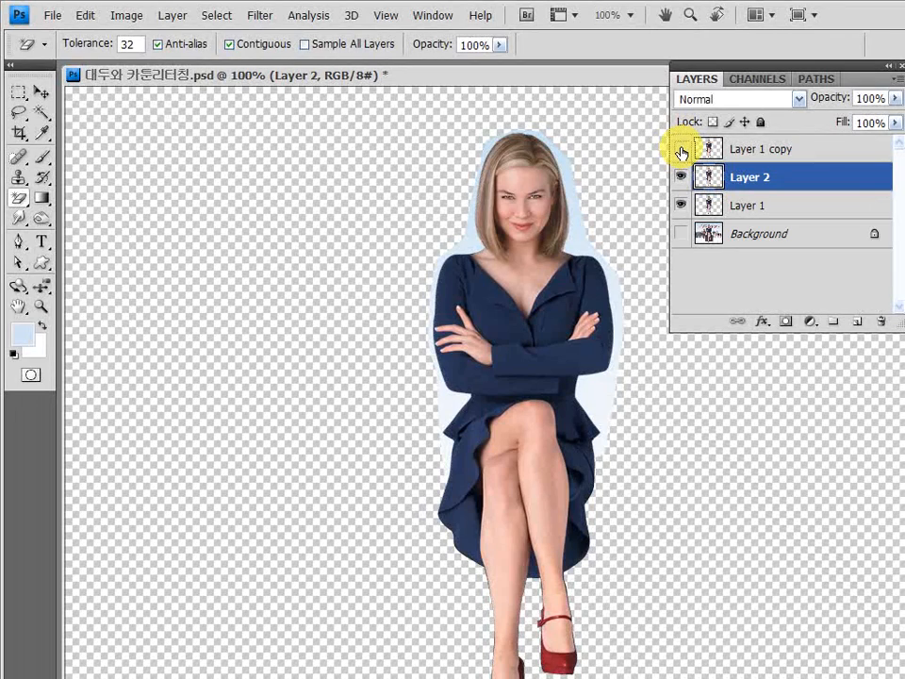
# Hide Layer 1, show the Background, and toggle Layer 2 to compare the cutout with the original poster
pyautogui.click(681, 151)
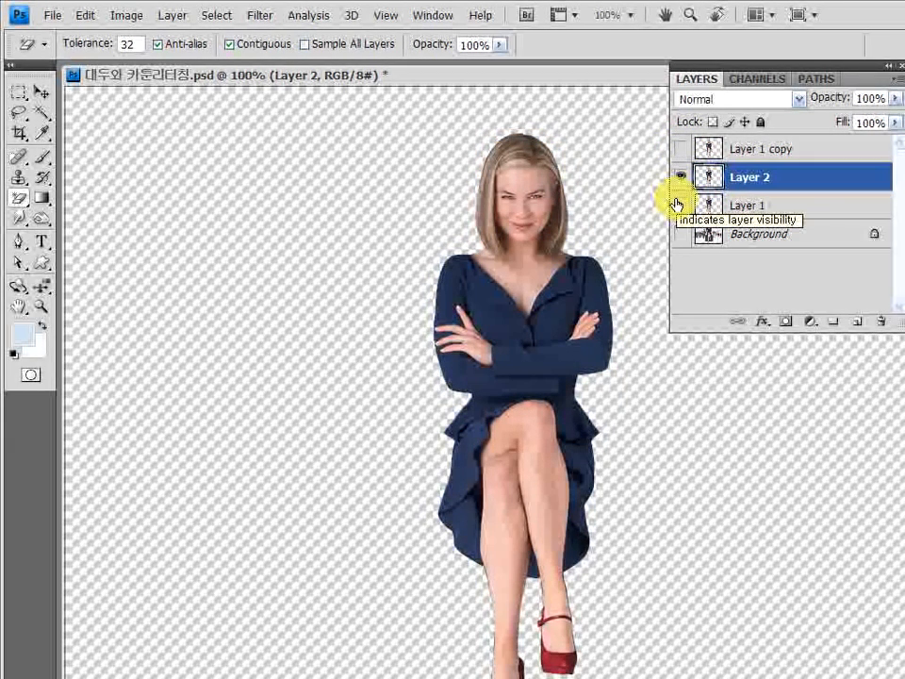
pyautogui.click(681, 235)
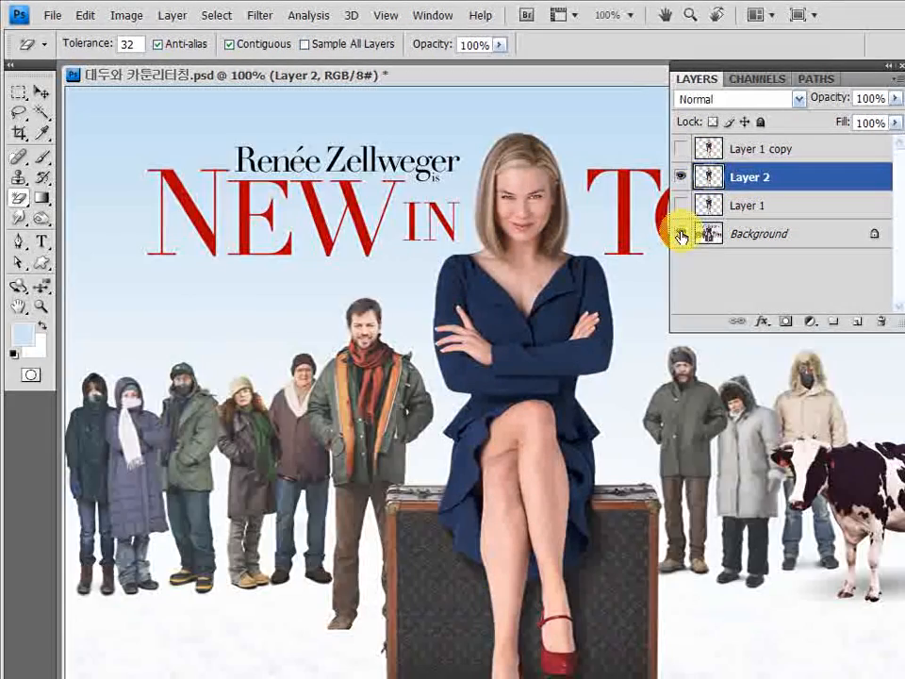
pyautogui.click(681, 177)
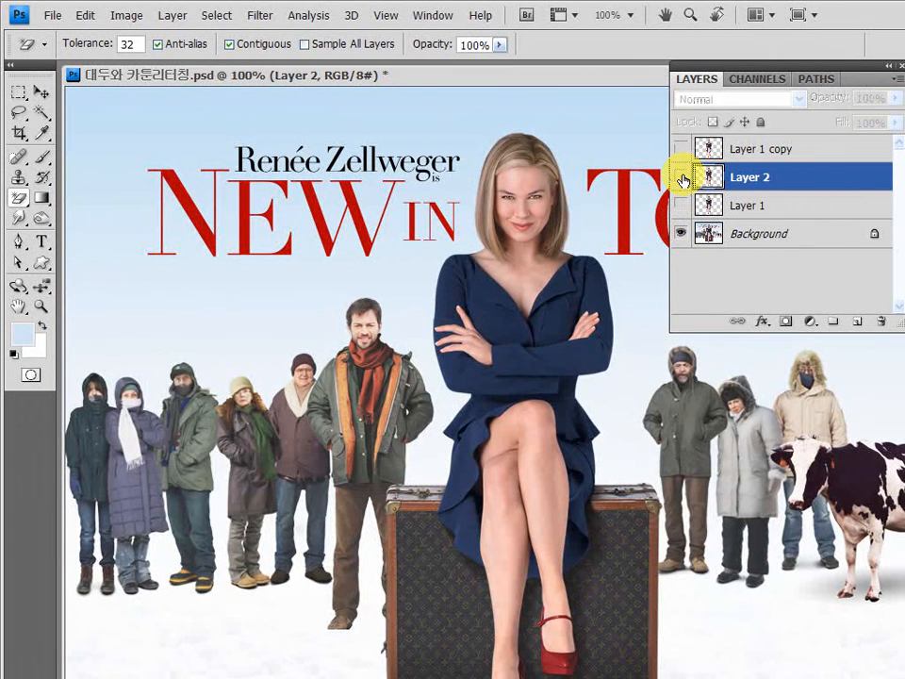
pyautogui.click(681, 177)
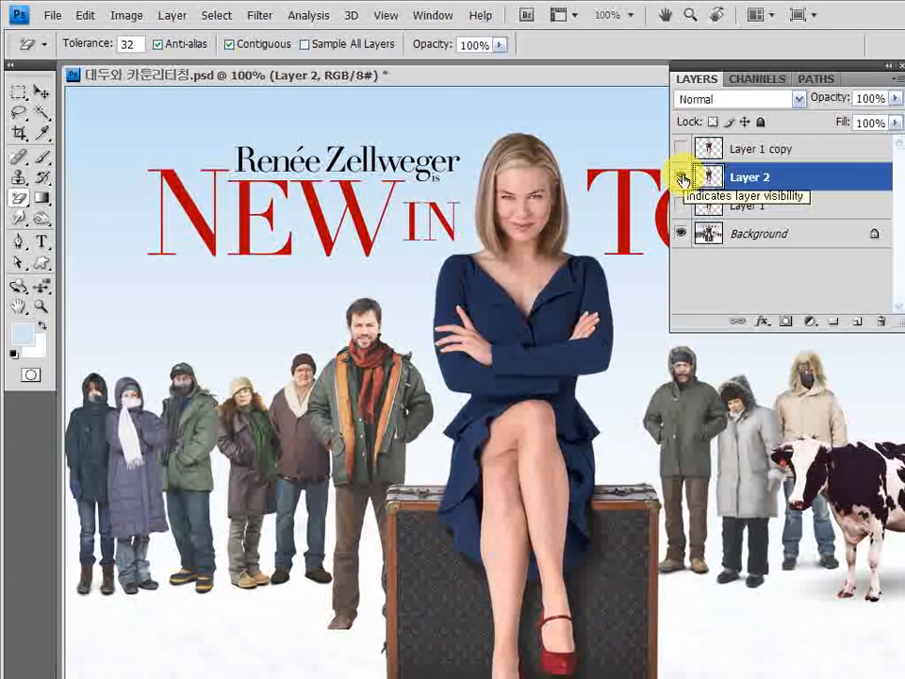
# Delete Layer 1 copy and Layer 1, and check Layer 2 on its own before showing the Background again
pyautogui.click(783, 149)
pyautogui.keyDown('ctrl'); pyautogui.click(790, 205); pyautogui.keyUp('ctrl')
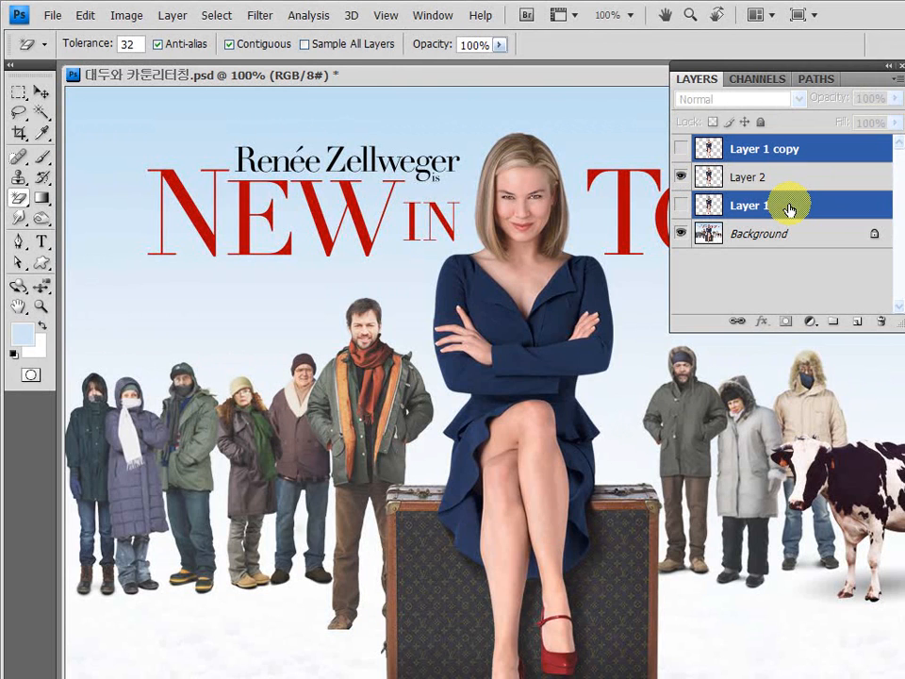
pyautogui.click(880, 322)
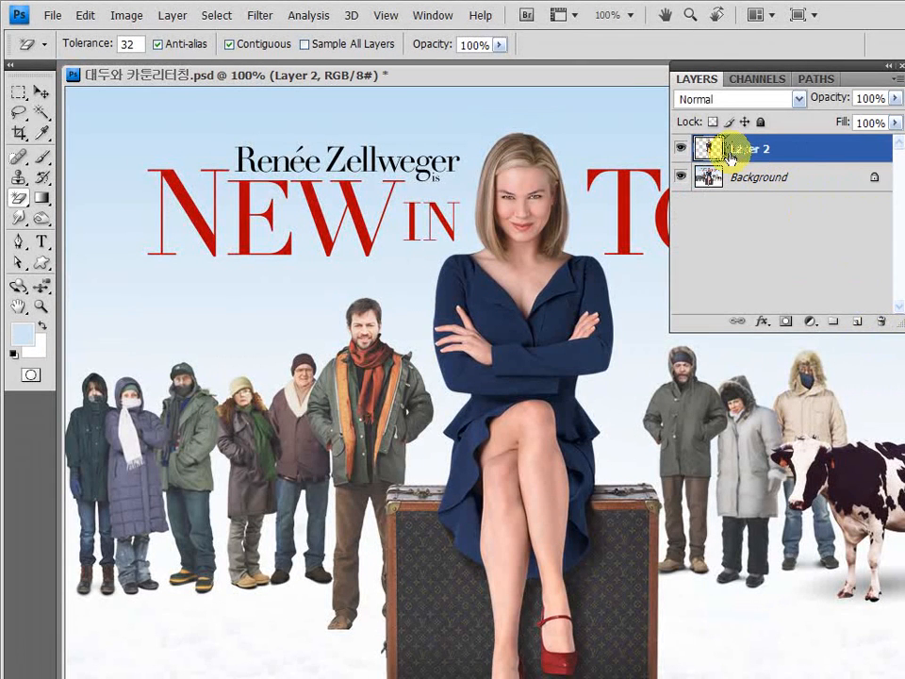
pyautogui.keyDown('alt'); pyautogui.click(682, 149); pyautogui.keyUp('alt')
pyautogui.keyDown('alt'); pyautogui.click(682, 149); pyautogui.keyUp('alt')
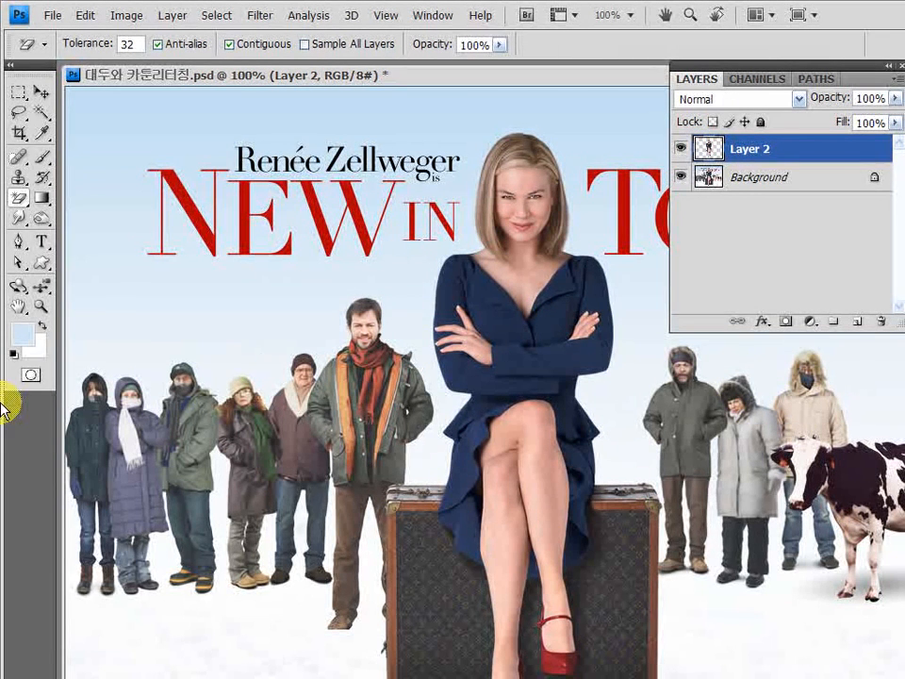
# Select the woman's head and neck on Layer 2 with the Lasso tool, following the V of her neckline
pyautogui.click(18, 113)
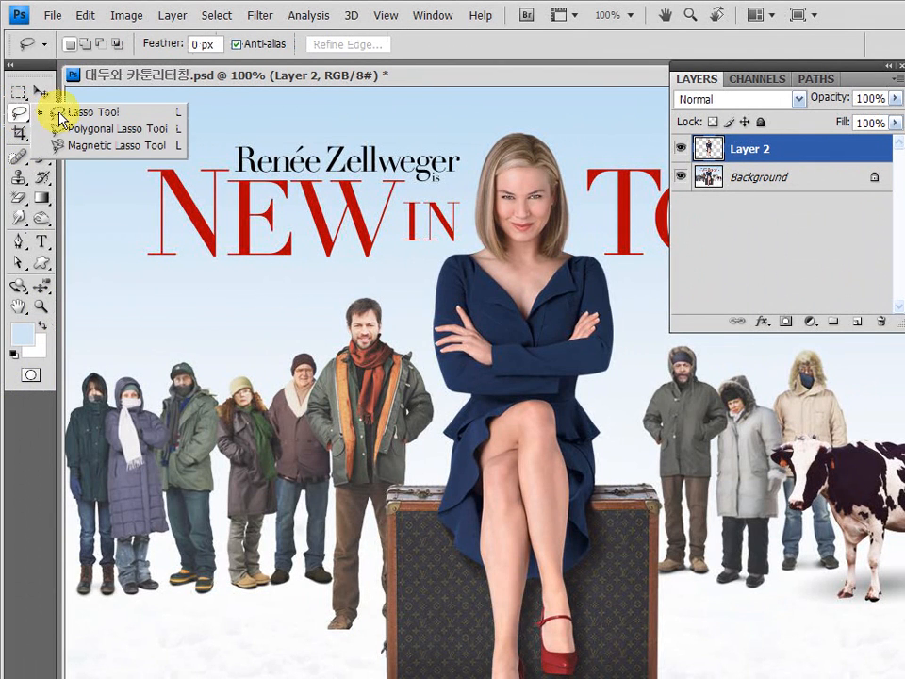
pyautogui.click(61, 115)
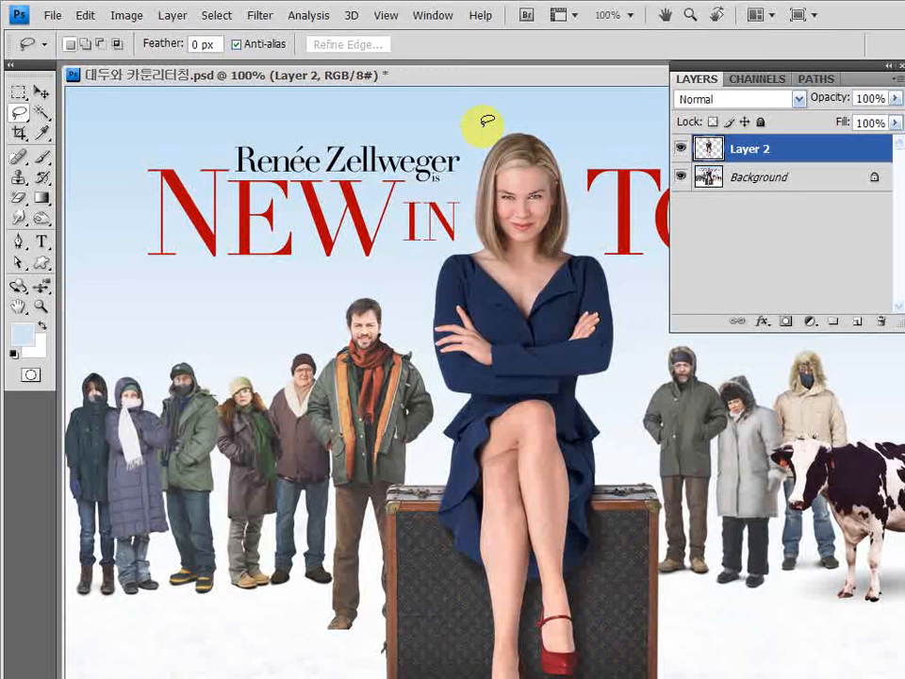
pyautogui.moveTo(487, 121)
pyautogui.mouseDown()
pyautogui.moveTo(524, 297)
pyautogui.moveTo(561, 267)
pyautogui.mouseUp()
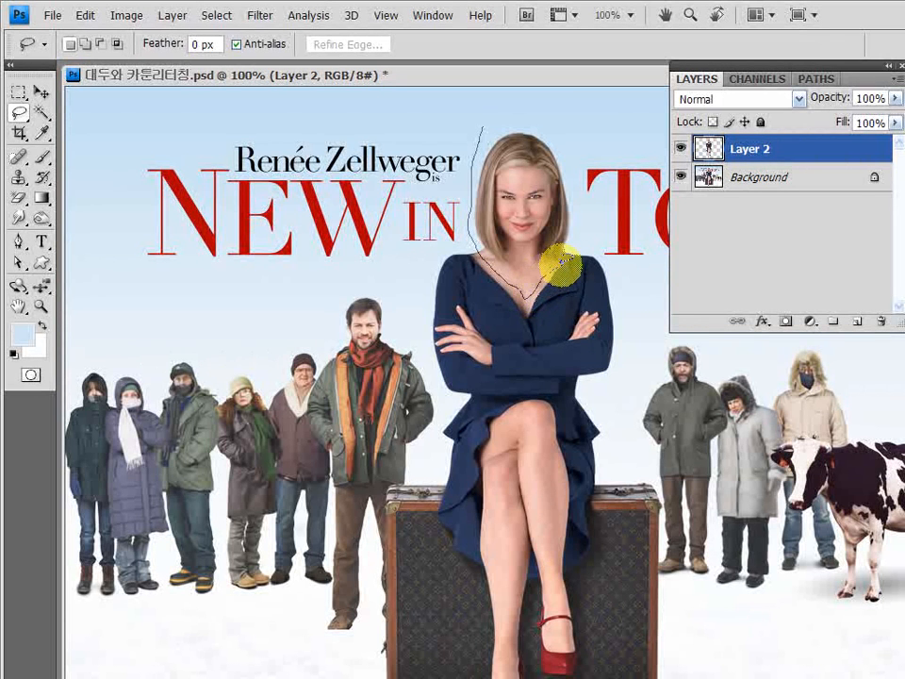
pyautogui.moveTo(561, 267); pyautogui.dragTo(486, 124)
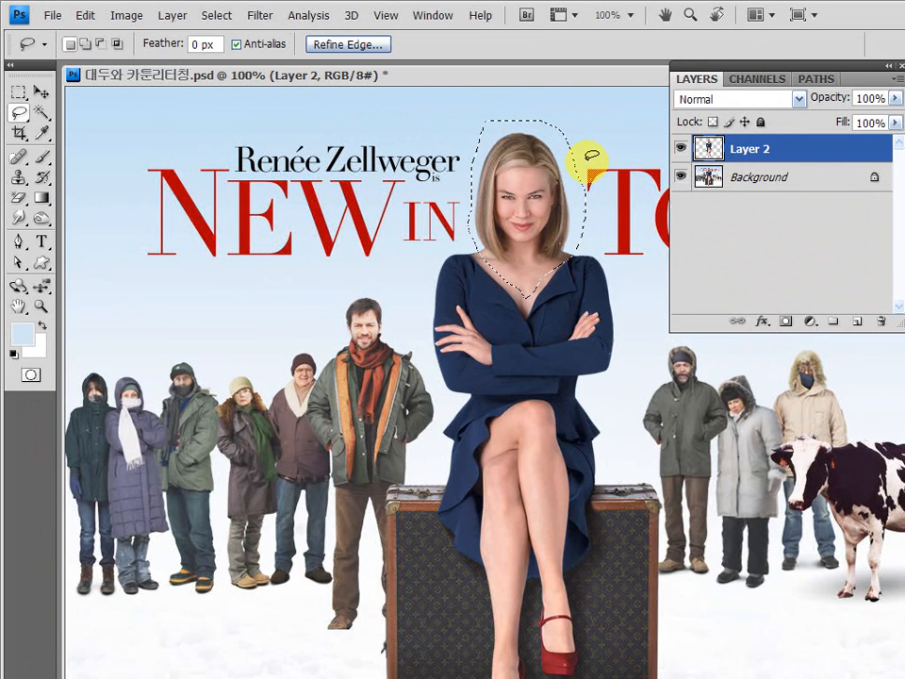
pyautogui.moveTo(552, 112)
pyautogui.mouseDown()
pyautogui.moveTo(577, 238)
pyautogui.moveTo(588, 111)
pyautogui.moveTo(572, 102)
pyautogui.moveTo(552, 119)
pyautogui.moveTo(472, 122)
pyautogui.moveTo(483, 94)
pyautogui.moveTo(565, 126)
pyautogui.mouseUp()
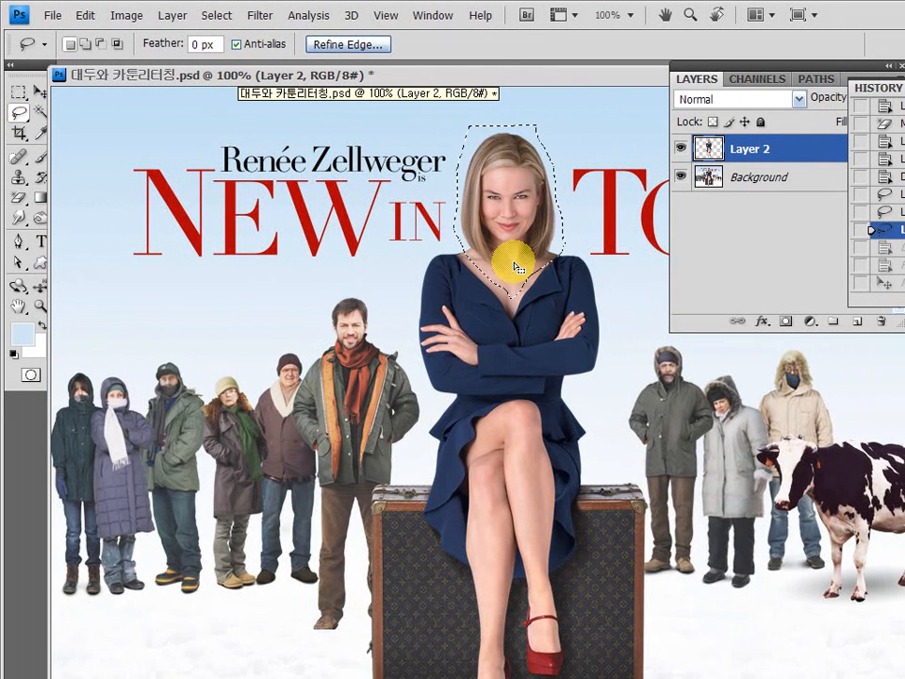
# Feather the head selection by 5 pixels and copy it onto a new layer
pyautogui.click(219, 16)
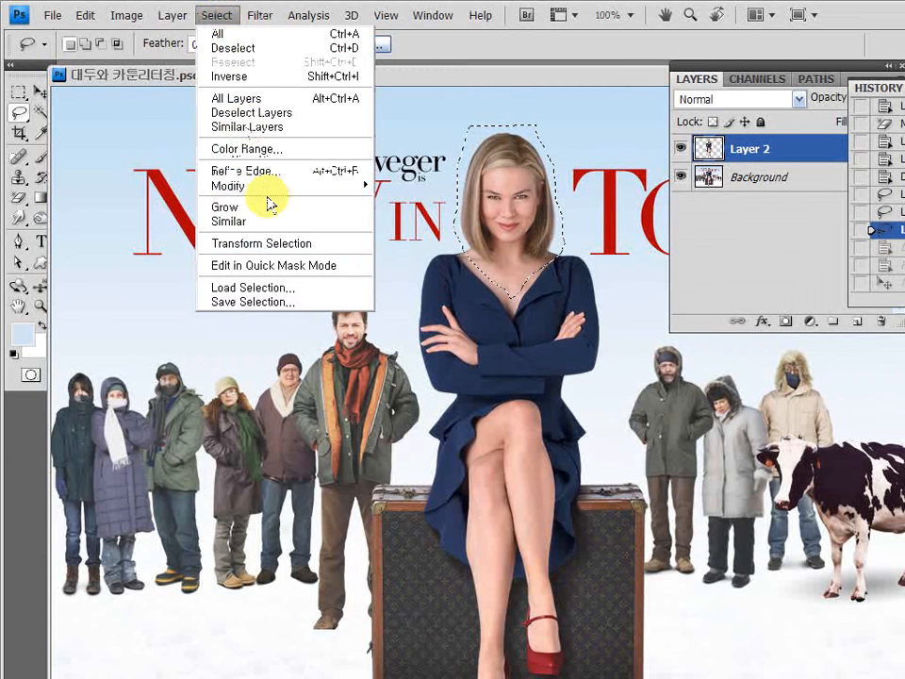
pyautogui.moveTo(274, 186)
pyautogui.click(450, 245)
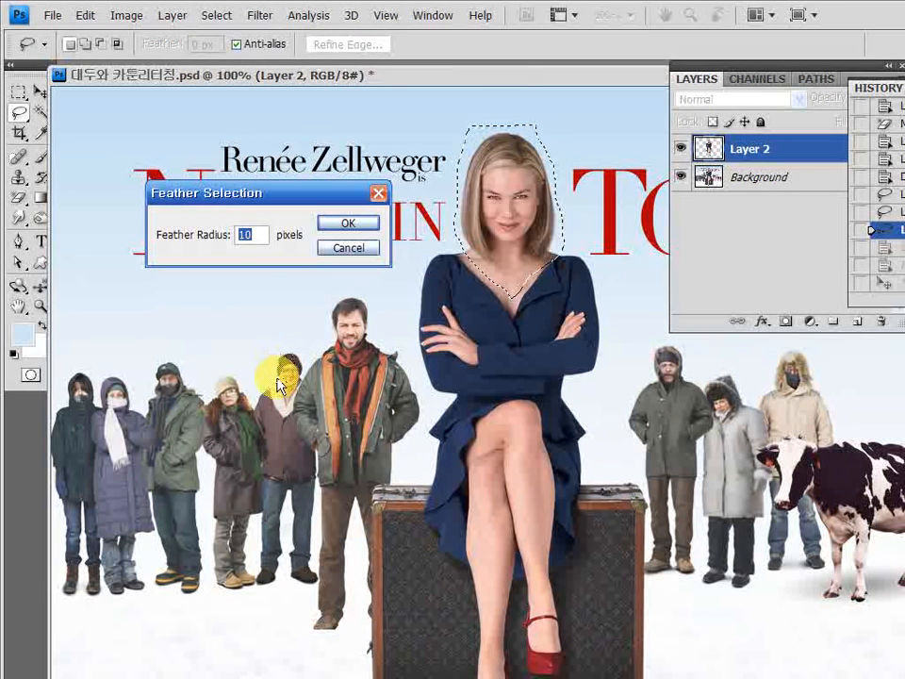
pyautogui.write('5')
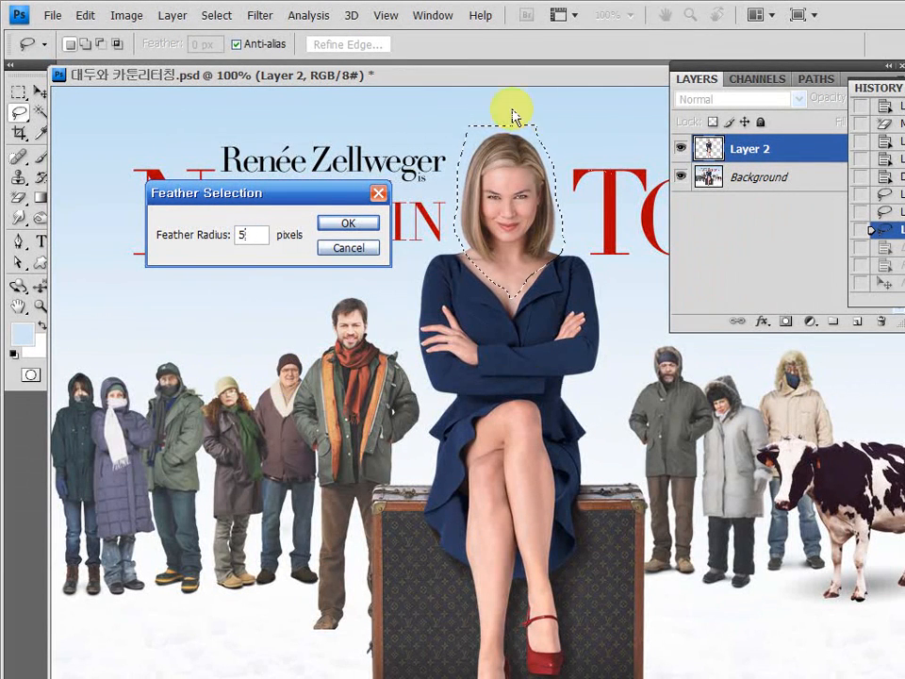
pyautogui.click(358, 226)
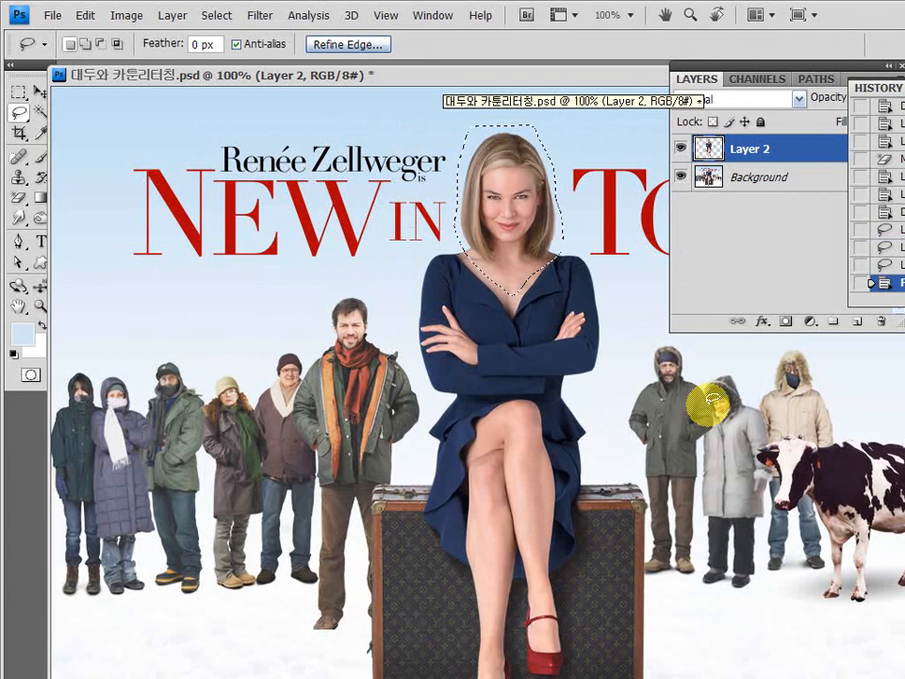
pyautogui.hotkey('ctrl', 'j')
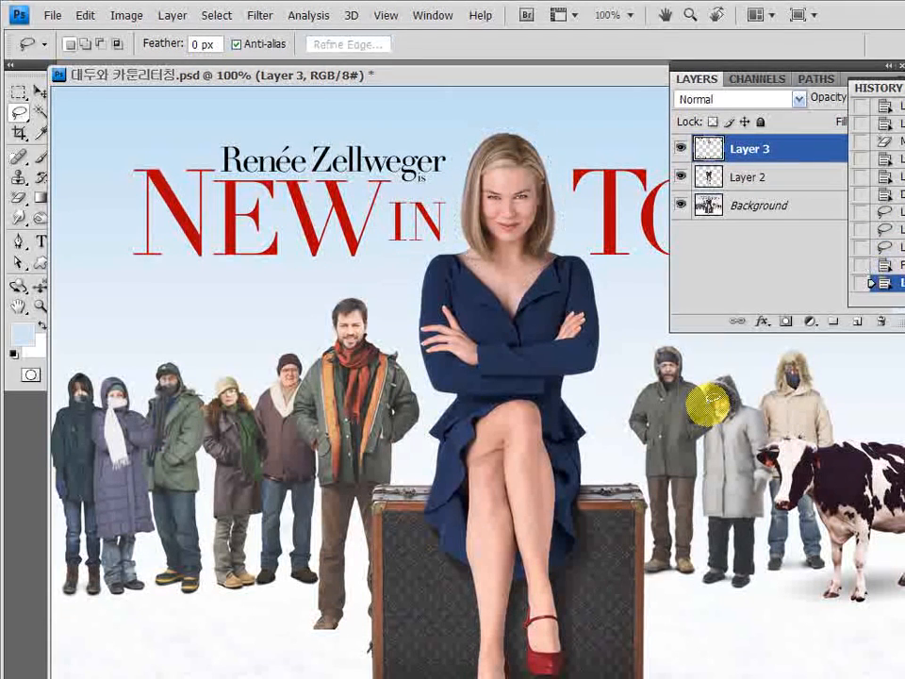
# Inspect the feathered head on Layer 3 alone, and show Layer 2 and the Background again
pyautogui.keyDown('alt'); pyautogui.click(681, 148); pyautogui.keyUp('alt')
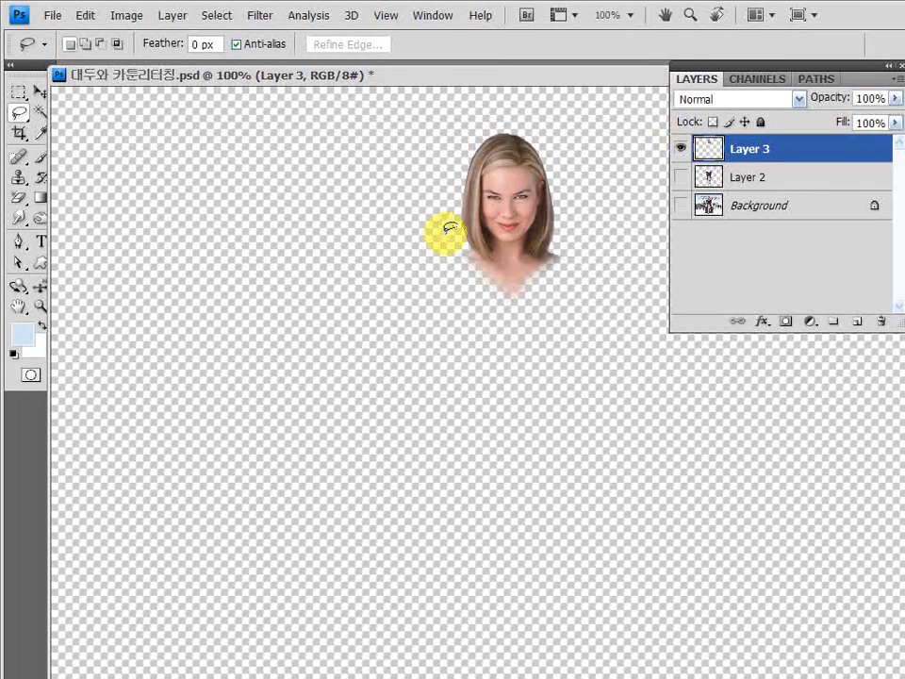
pyautogui.click(680, 177)
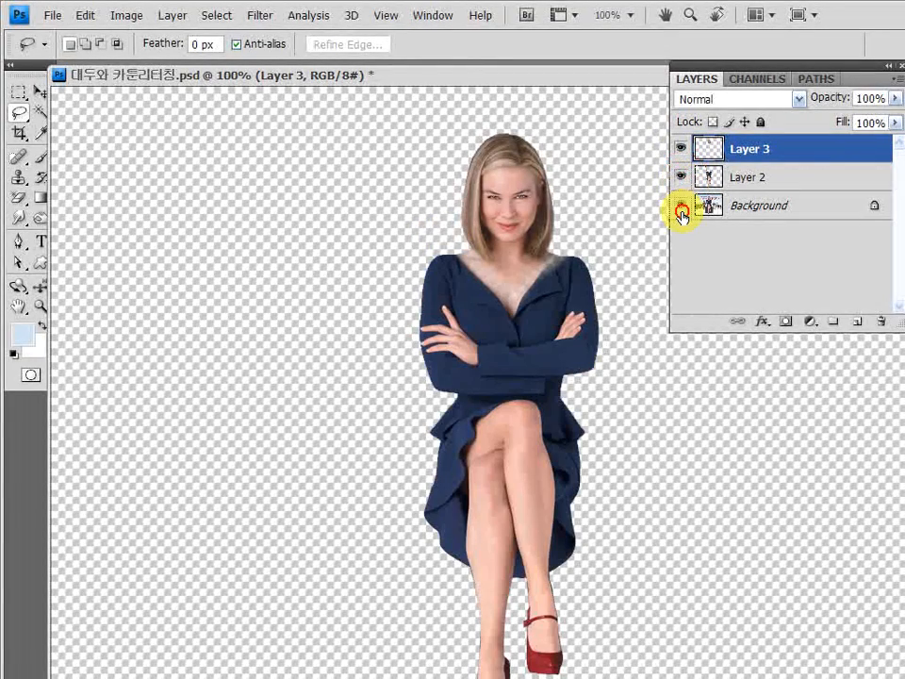
pyautogui.click(680, 206)
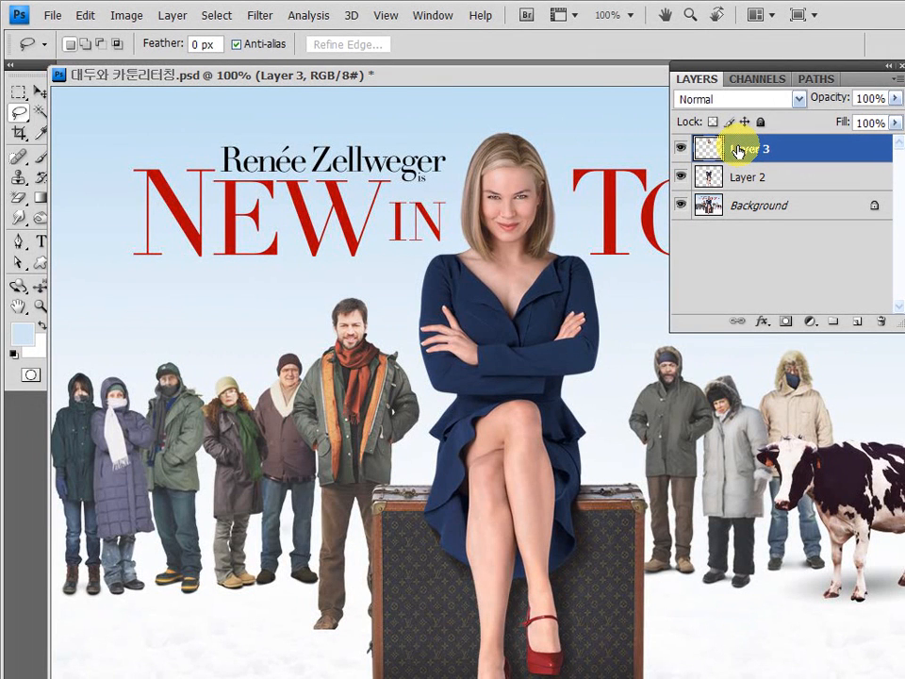
# Enlarge the head on Layer 3 proportionally from its center to about 173% with Free Transform
pyautogui.hotkey('ctrl', 't')
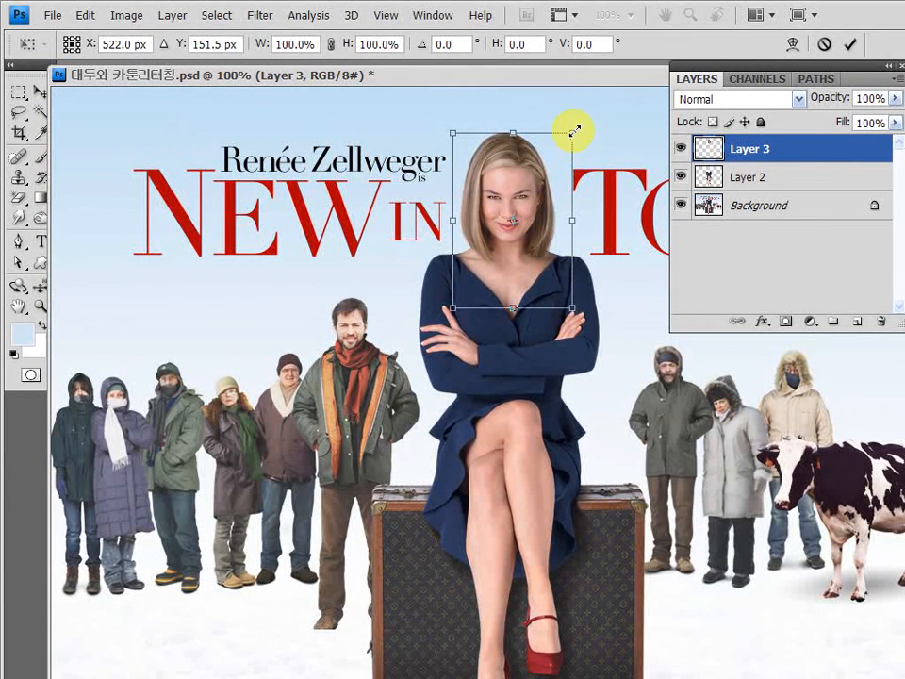
pyautogui.moveTo(574, 130); pyautogui.dragTo(642, 81)
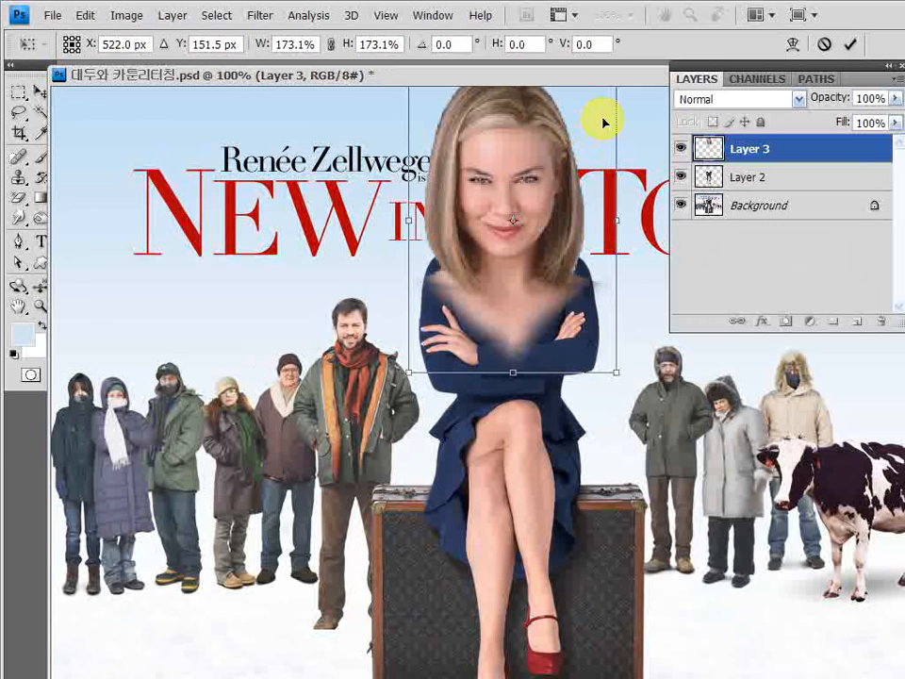
pyautogui.press('Return')
# Move the enlarged head on Layer 3 upward so its neckline sits over the V of the dress
pyautogui.press('l')
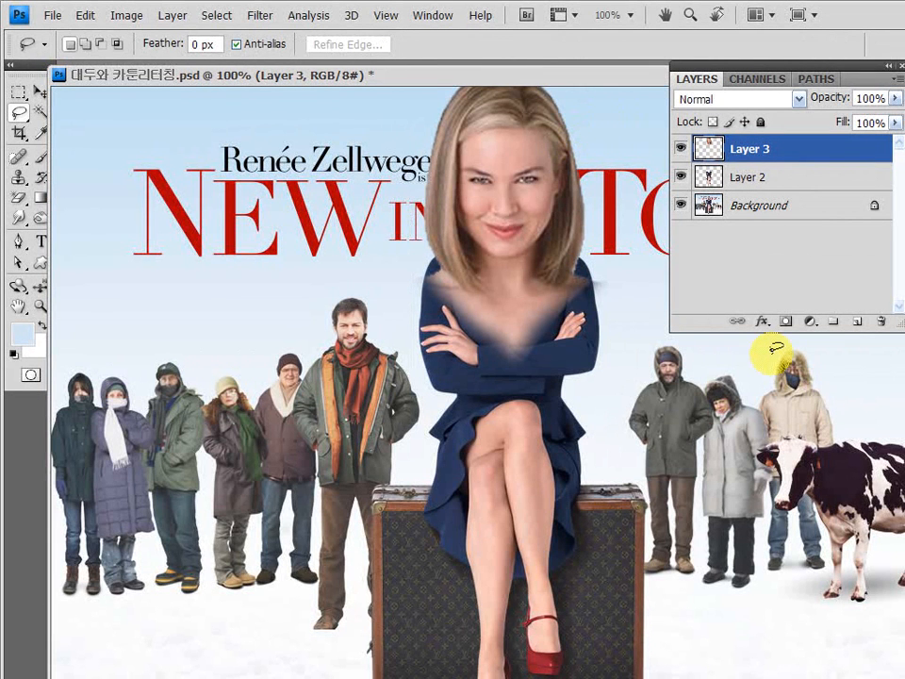
pyautogui.click(39, 92)
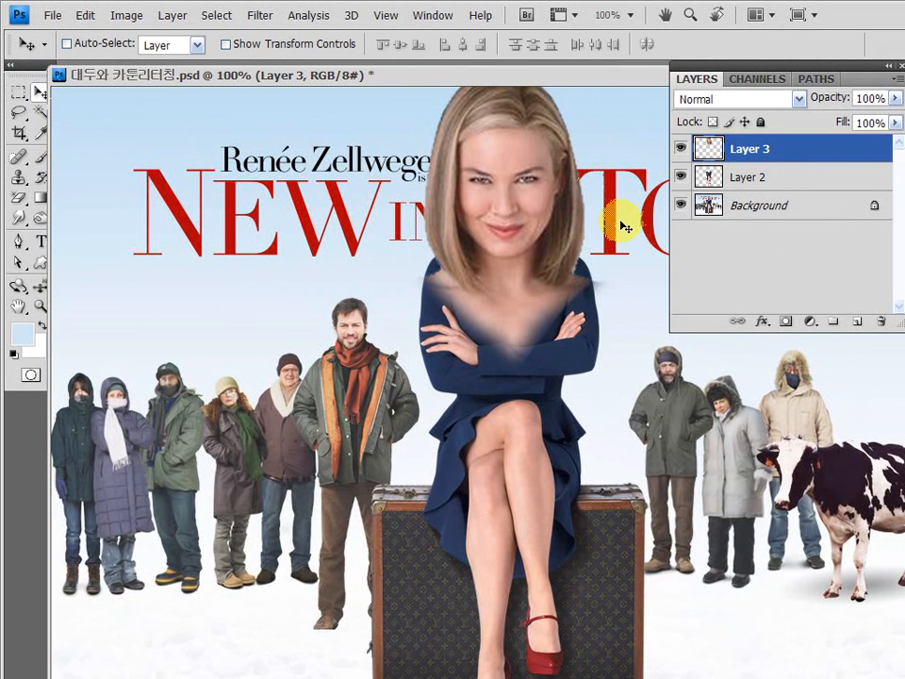
pyautogui.moveTo(512, 290)
pyautogui.mouseDown()
pyautogui.moveTo(513, 258)
pyautogui.moveTo(512, 269)
pyautogui.mouseUp()
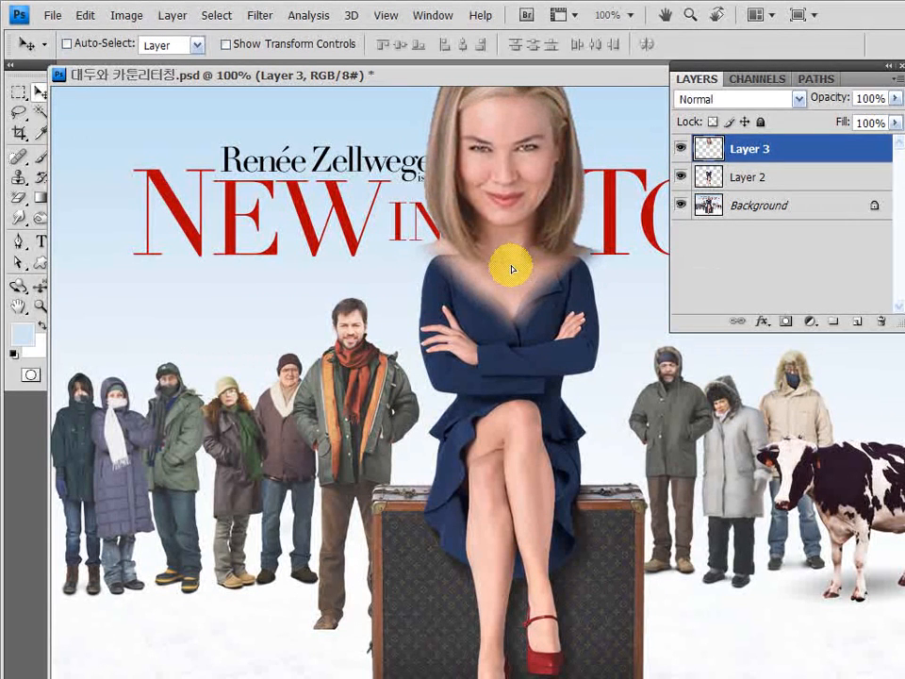
pyautogui.moveTo(512, 269)
pyautogui.mouseDown()
pyautogui.moveTo(514, 281)
pyautogui.moveTo(514, 256)
pyautogui.moveTo(516, 272)
pyautogui.mouseUp()
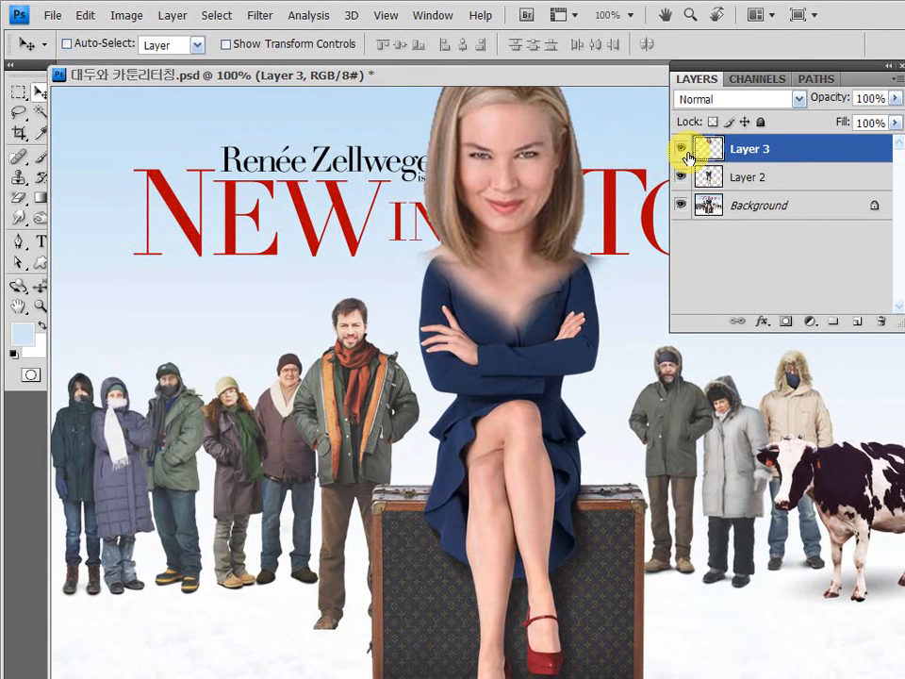
# Extend the canvas upward with the Crop tool so the enlarged head fits fully inside the image
pyautogui.hotkey('ctrl', '-')
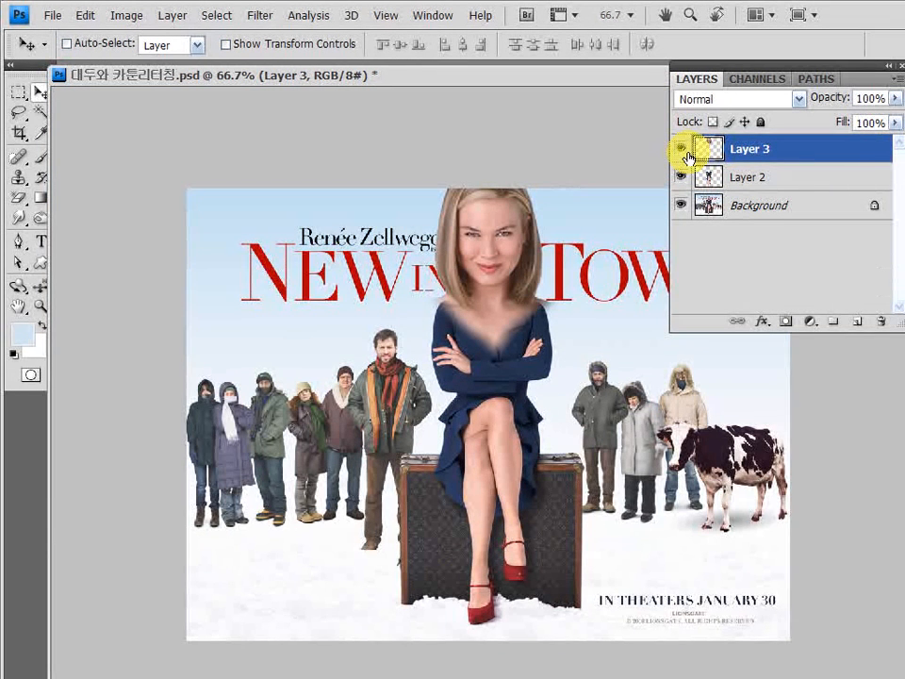
pyautogui.hotkey('ctrl', '-')
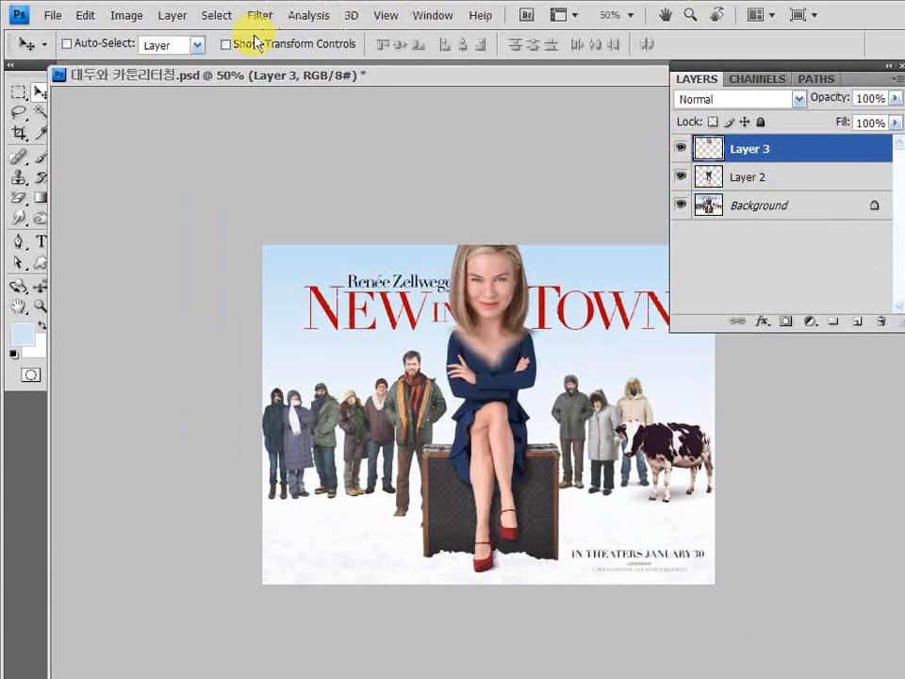
pyautogui.click(125, 16)
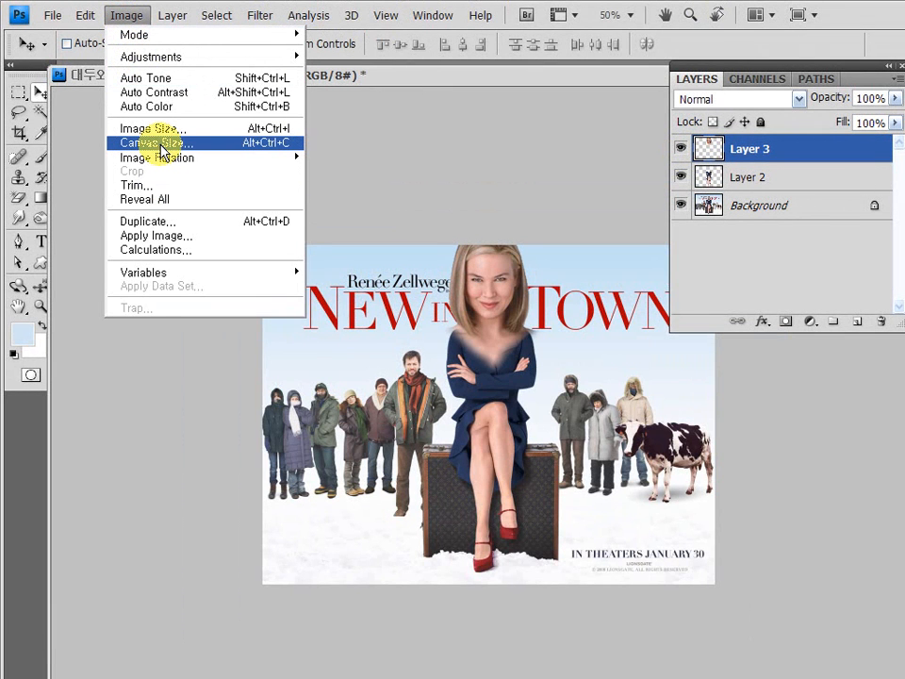
pyautogui.click(388, 148)
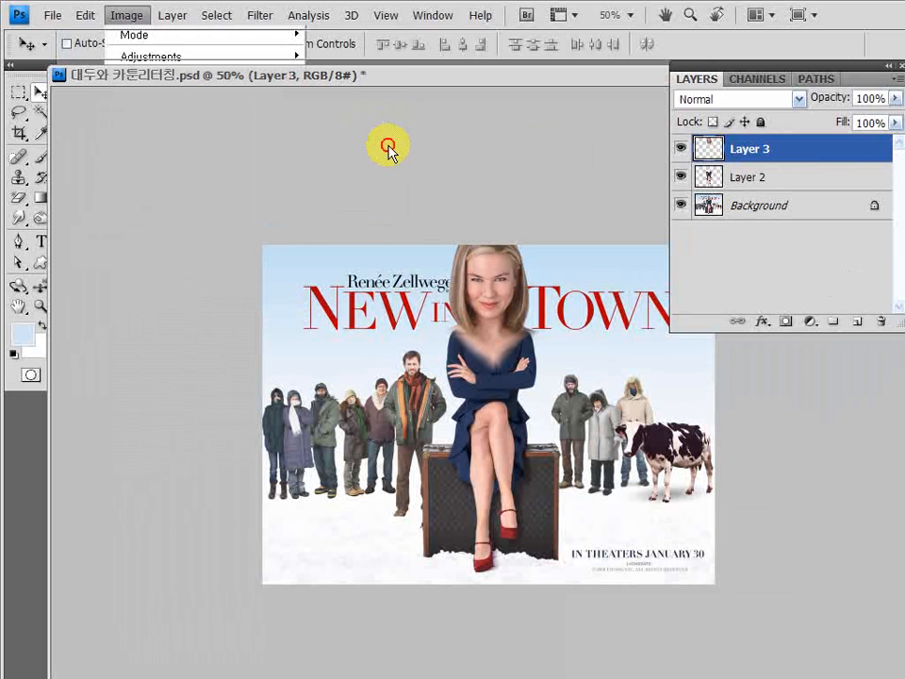
pyautogui.moveTo(394, 79); pyautogui.dragTo(397, 75)
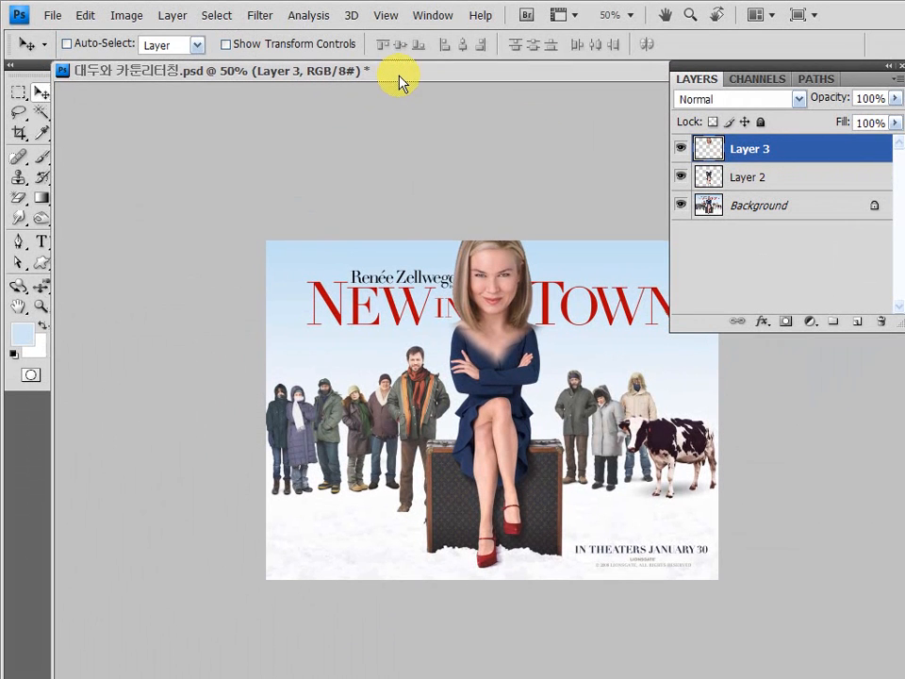
pyautogui.click(16, 134)
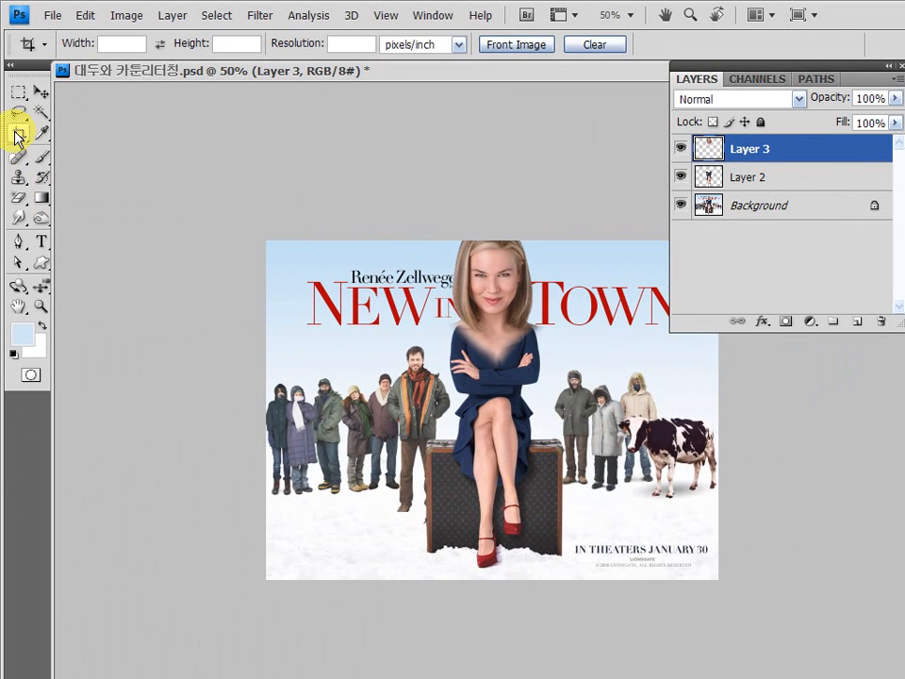
pyautogui.moveTo(823, 66); pyautogui.dragTo(822, 66)
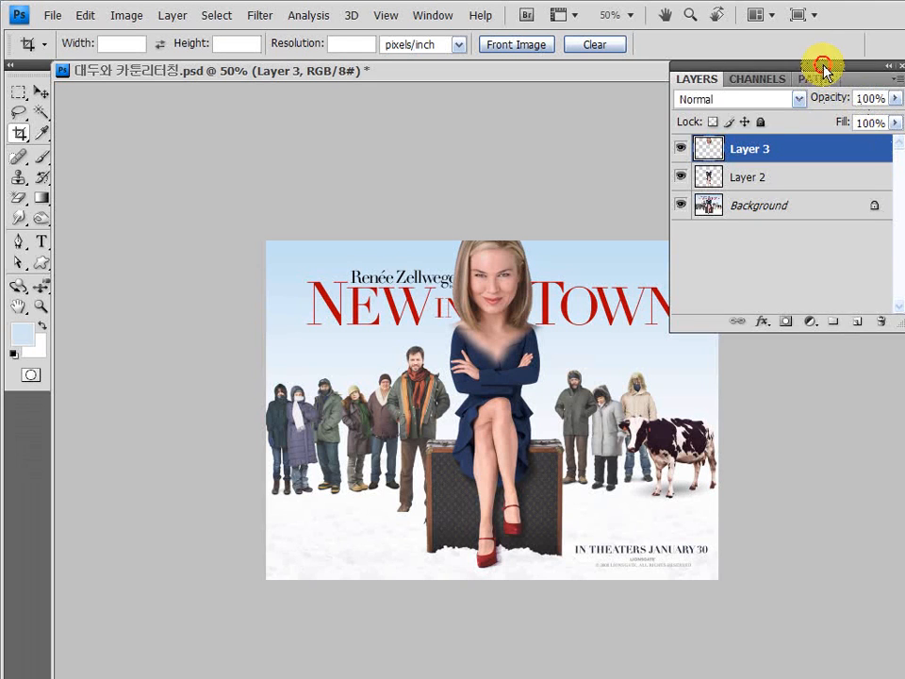
pyautogui.doubleClick(822, 66)
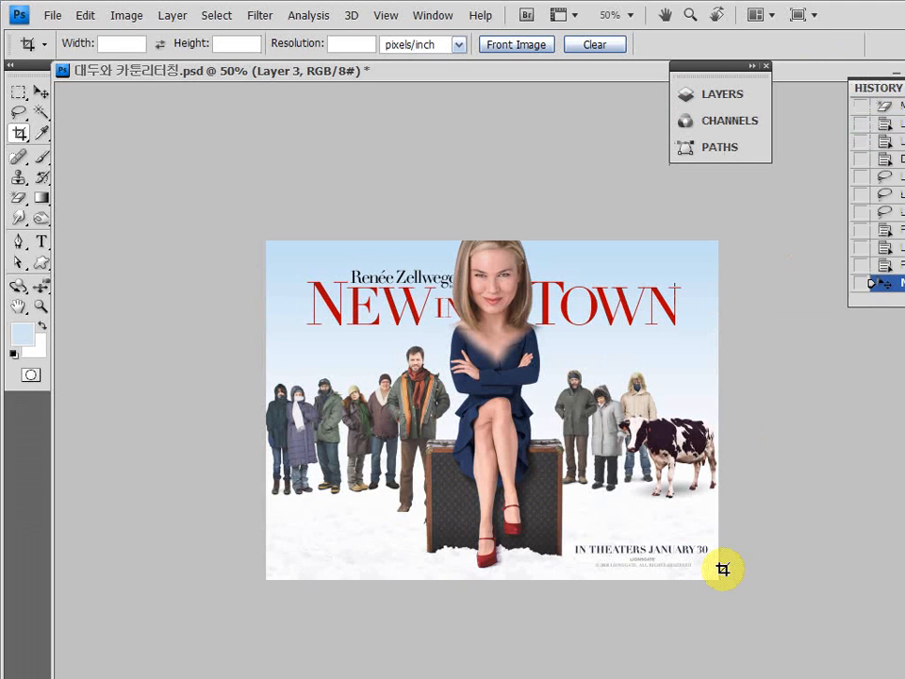
pyautogui.moveTo(723, 569); pyautogui.dragTo(727, 586)
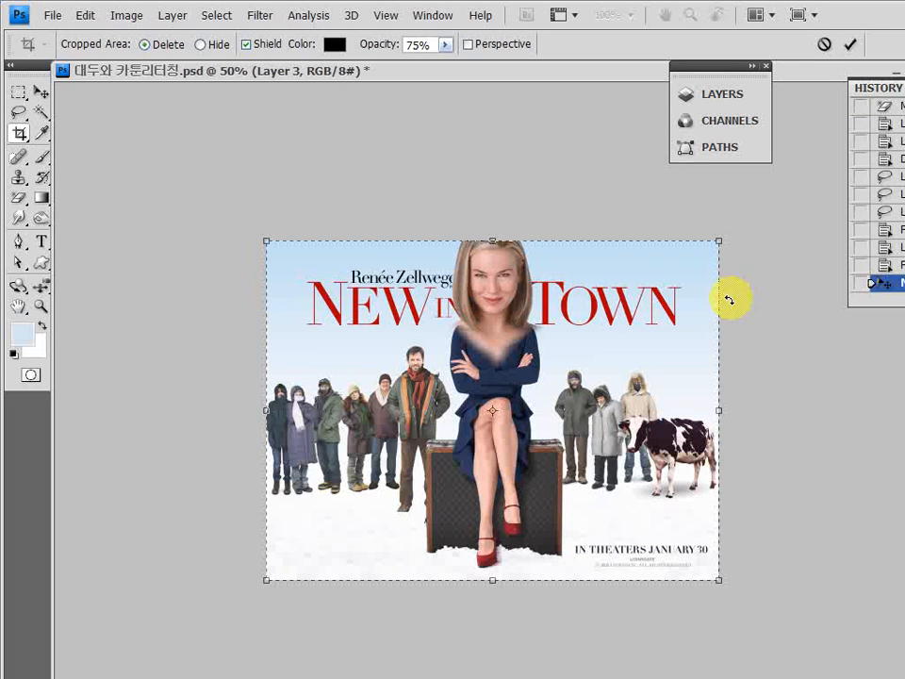
pyautogui.moveTo(492, 239); pyautogui.dragTo(495, 200)
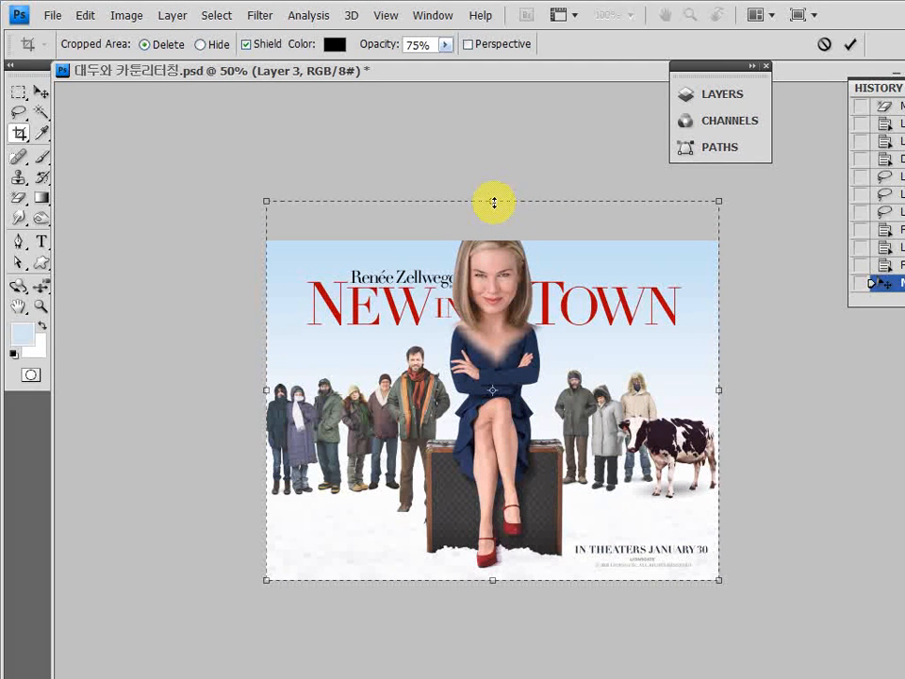
pyautogui.doubleClick(350, 231)
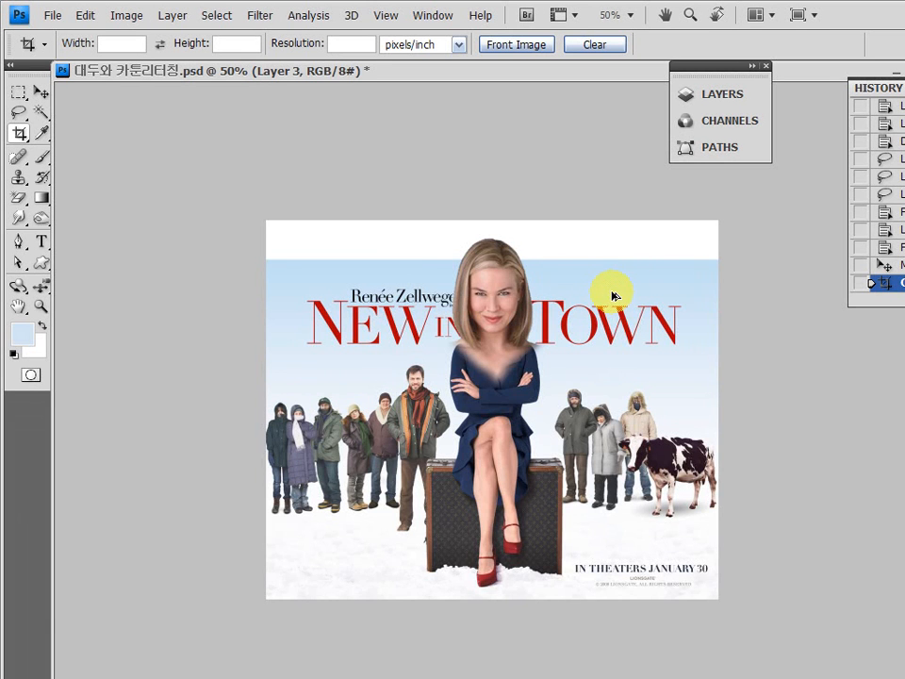
# Add a layer mask to Layer 3 and paint black at 71% brush opacity around the neckline and shoulders to reveal the dress
pyautogui.hotkey('ctrl', 'alt', '0')
pyautogui.moveTo(613, 295); pyautogui.dragTo(638, 387)
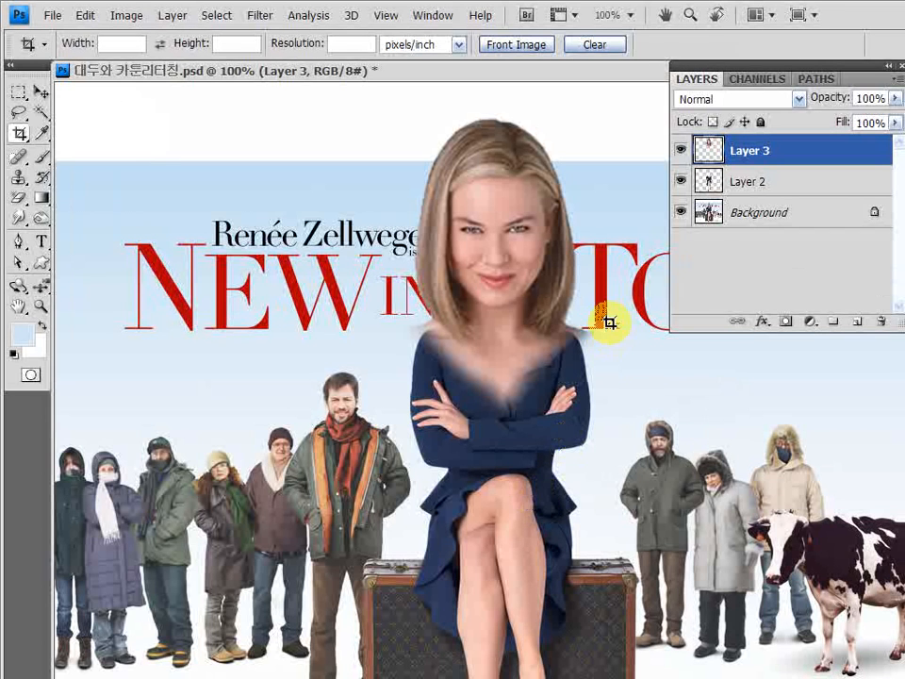
pyautogui.click(787, 321)
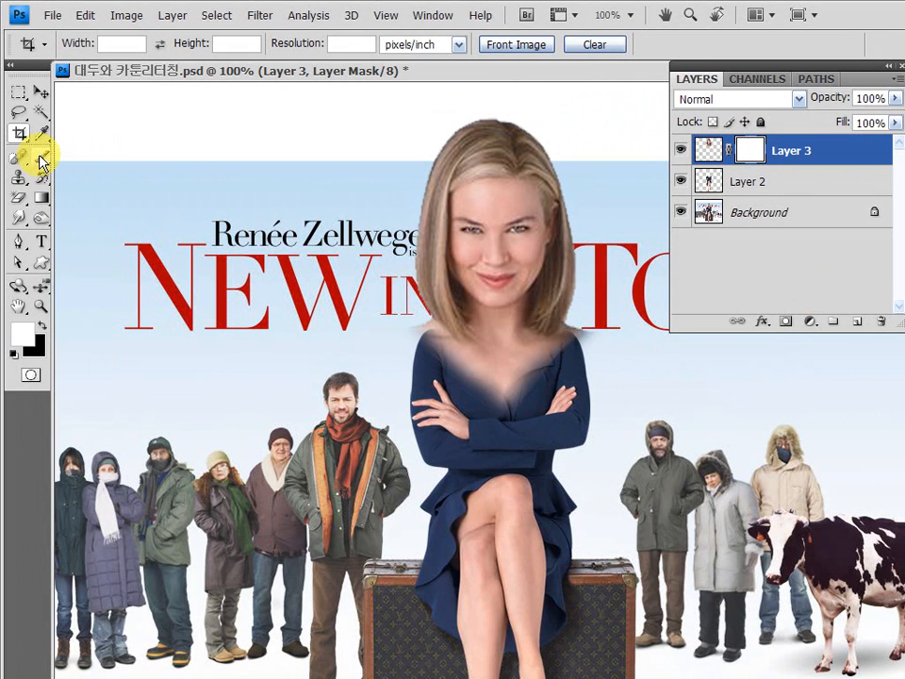
pyautogui.click(42, 160)
pyautogui.click(42, 325)
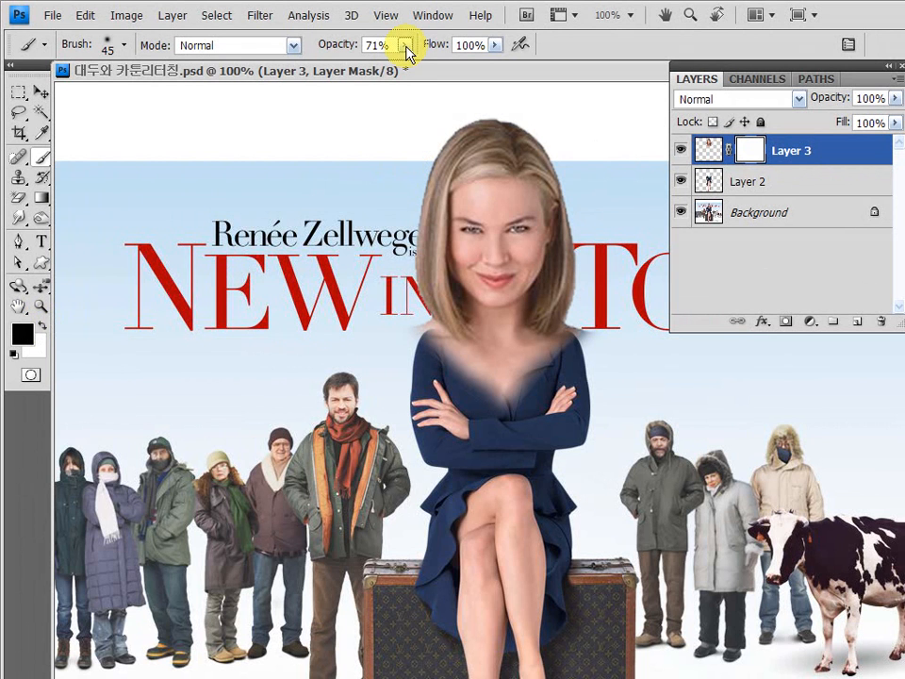
pyautogui.moveTo(565, 368)
pyautogui.mouseDown()
pyautogui.moveTo(546, 368)
pyautogui.moveTo(554, 358)
pyautogui.moveTo(524, 386)
pyautogui.moveTo(468, 376)
pyautogui.moveTo(427, 347)
pyautogui.mouseUp()
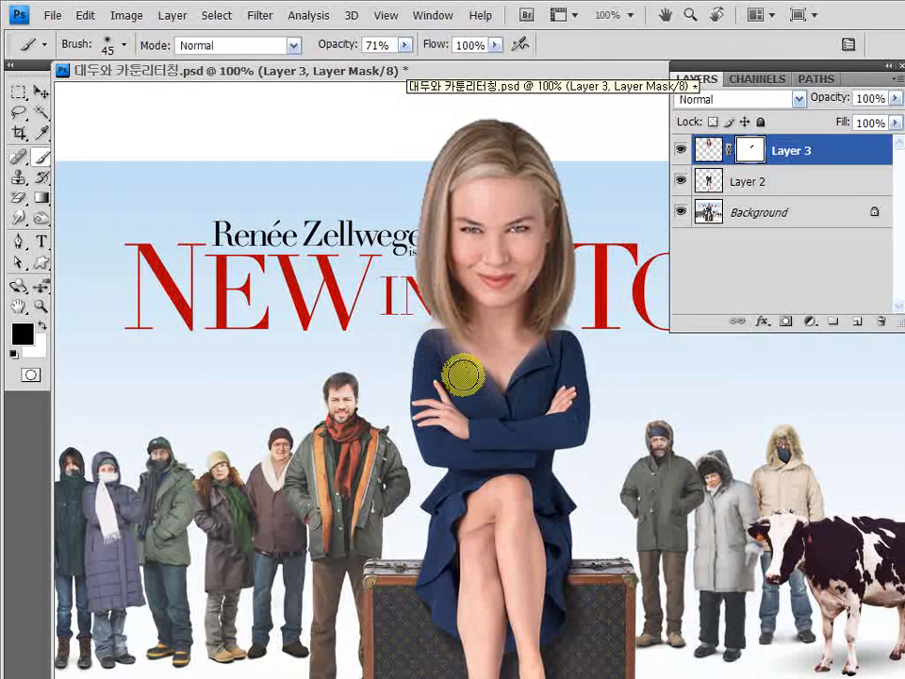
pyautogui.moveTo(461, 375); pyautogui.dragTo(422, 328)
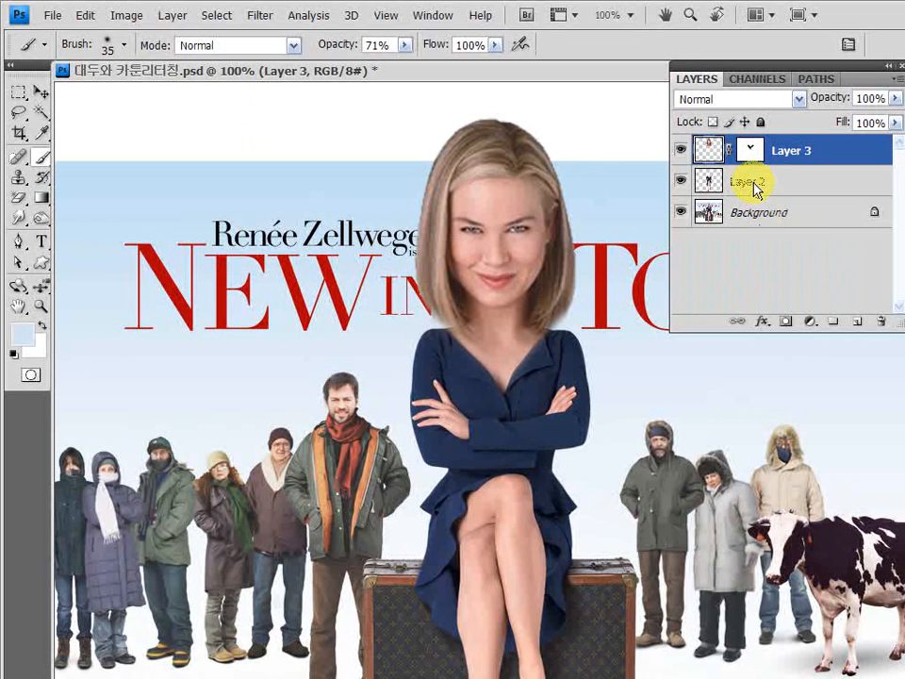
# Group Layer 3 with Layer 2 and stamp the group into a separate merged layer
pyautogui.keyDown('shift'); pyautogui.click(753, 186); pyautogui.keyUp('shift')
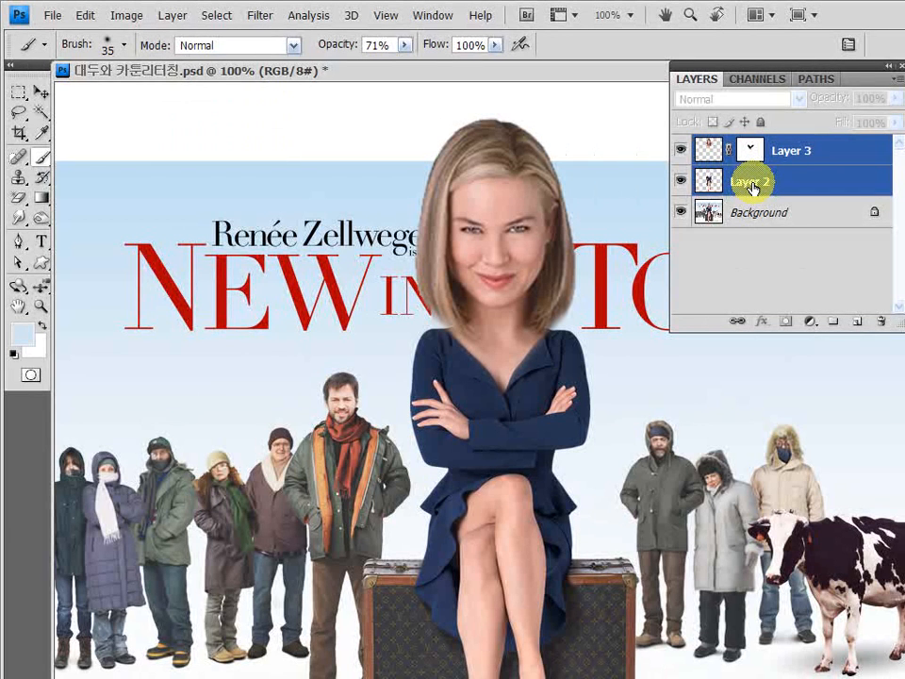
pyautogui.hotkey('ctrl', 'g')
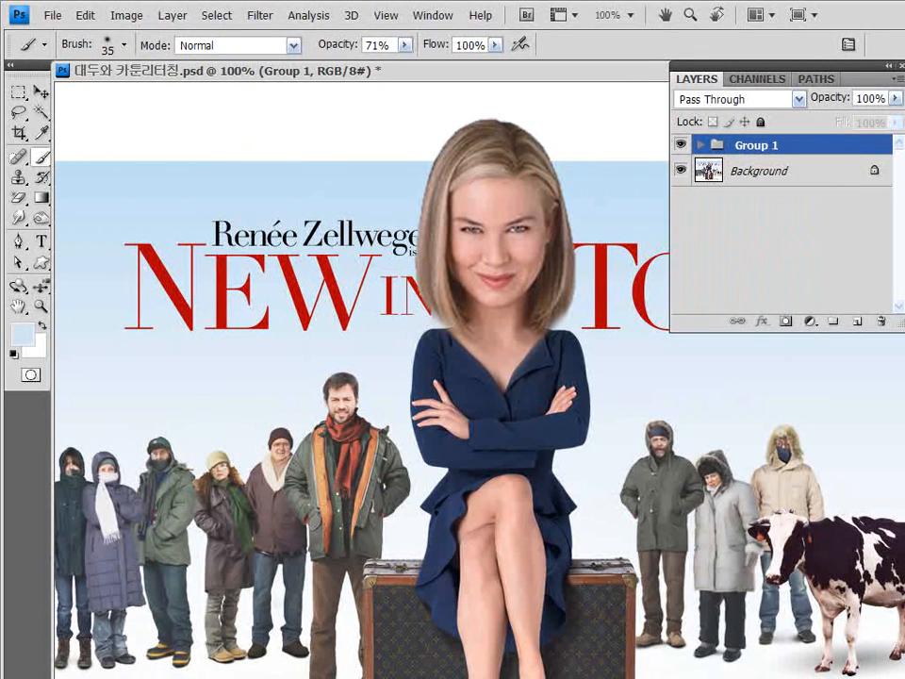
pyautogui.hotkey('ctrl', 'alt', 'e')
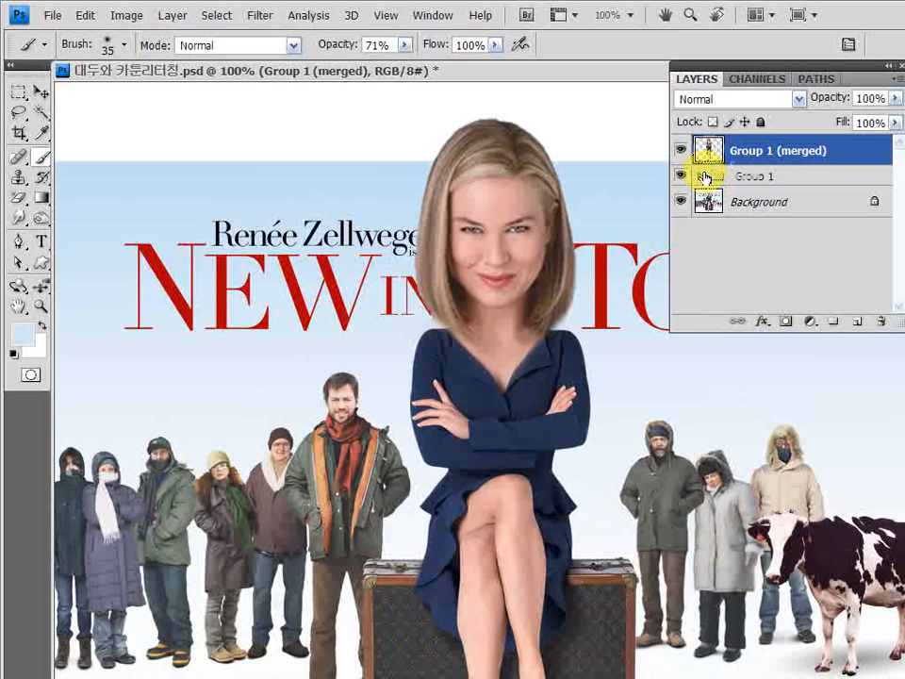
# Hide the original layer group and rename it 대두
pyautogui.doubleClick(751, 178)
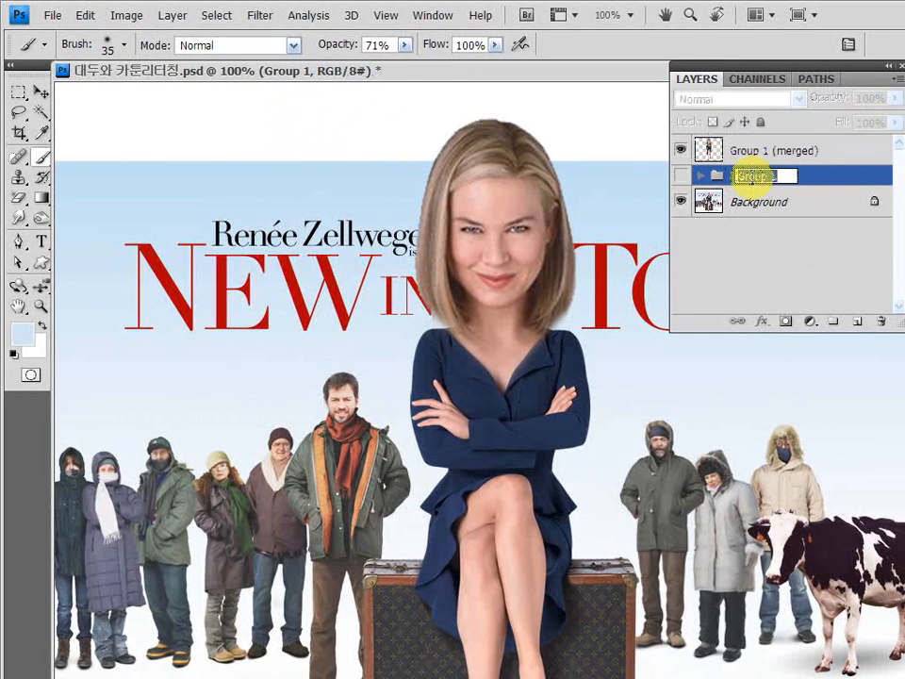
pyautogui.write('대두')
pyautogui.click(807, 182)
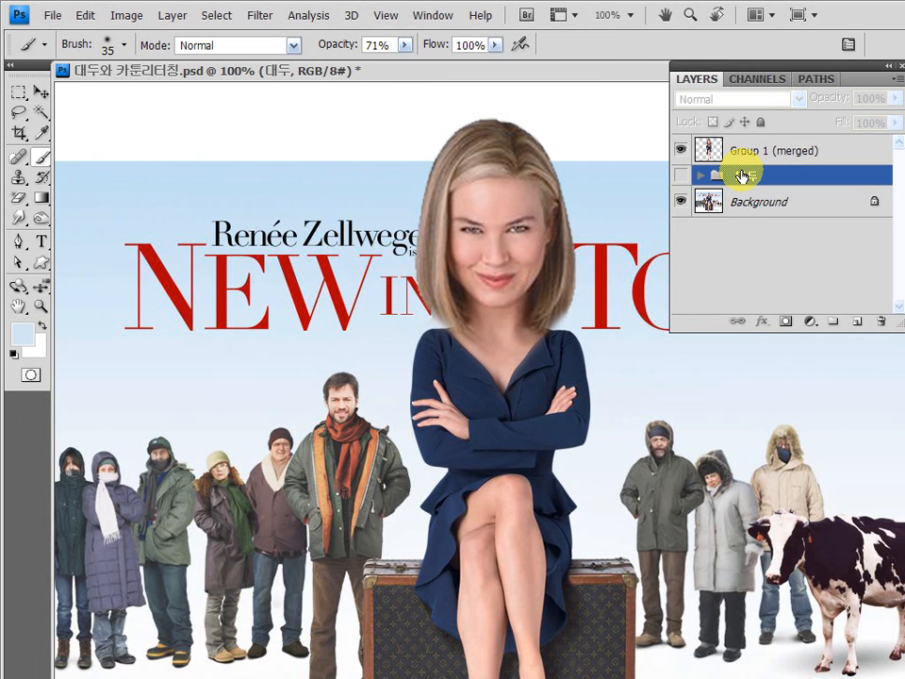
pyautogui.click(171, 15)
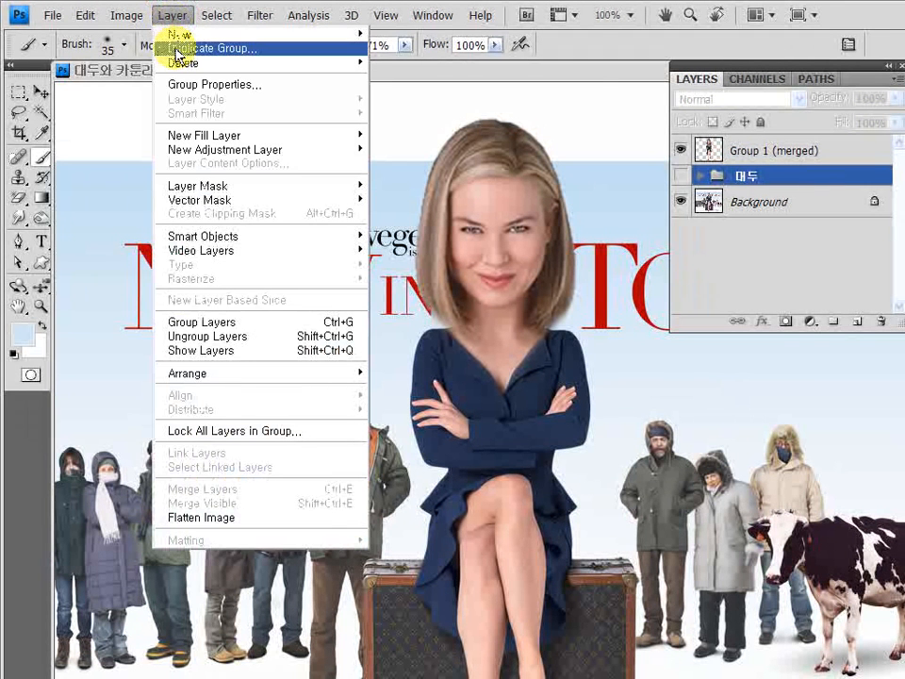
pyautogui.moveTo(179, 34)
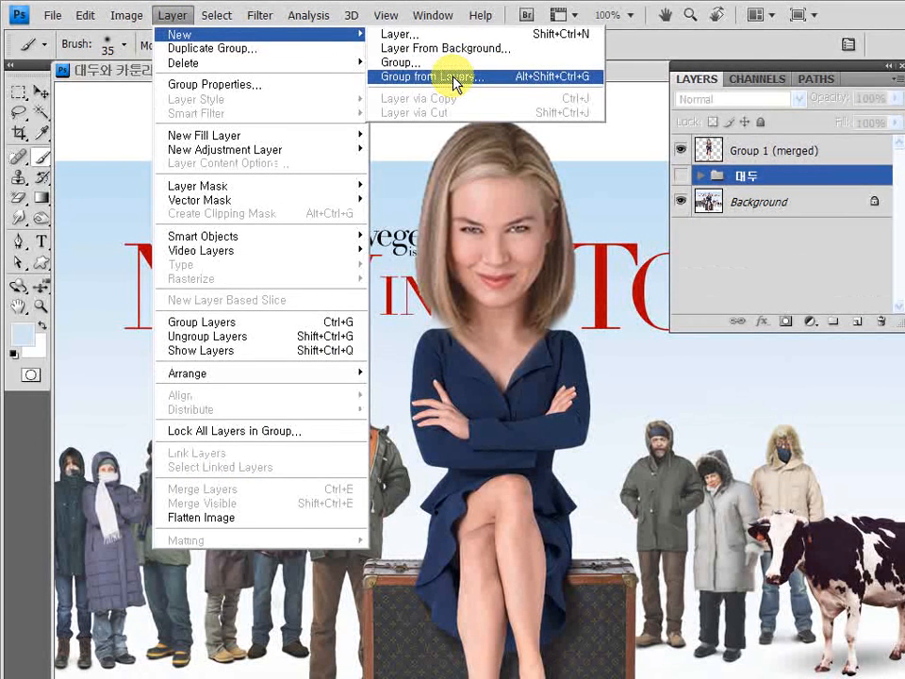
# Add a Curves adjustment above Group 1 (merged), raising the highlights and placing a shadow point at input 64, output 68
pyautogui.click(757, 154)
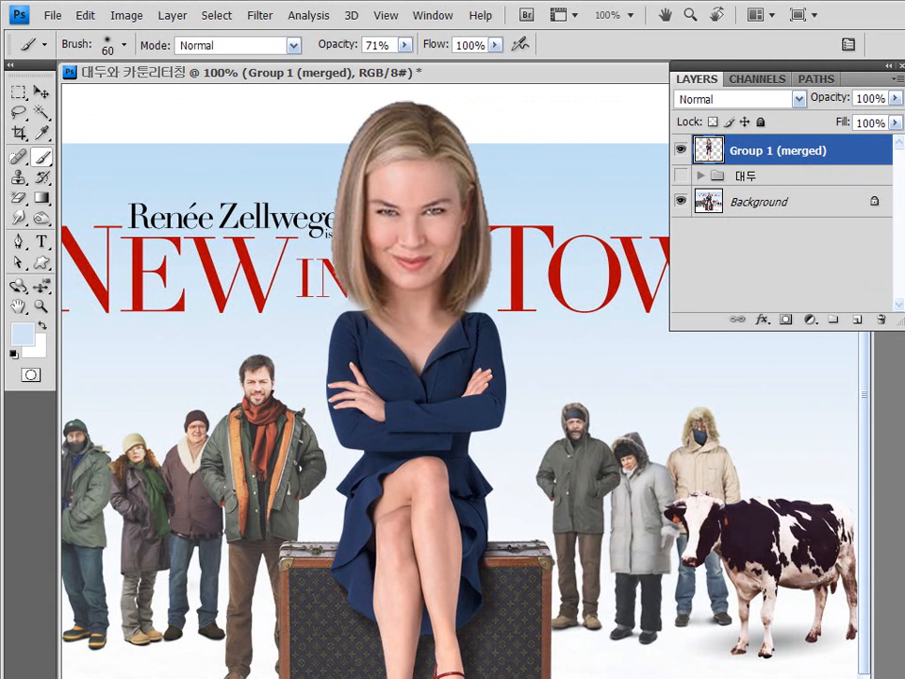
pyautogui.click(808, 321)
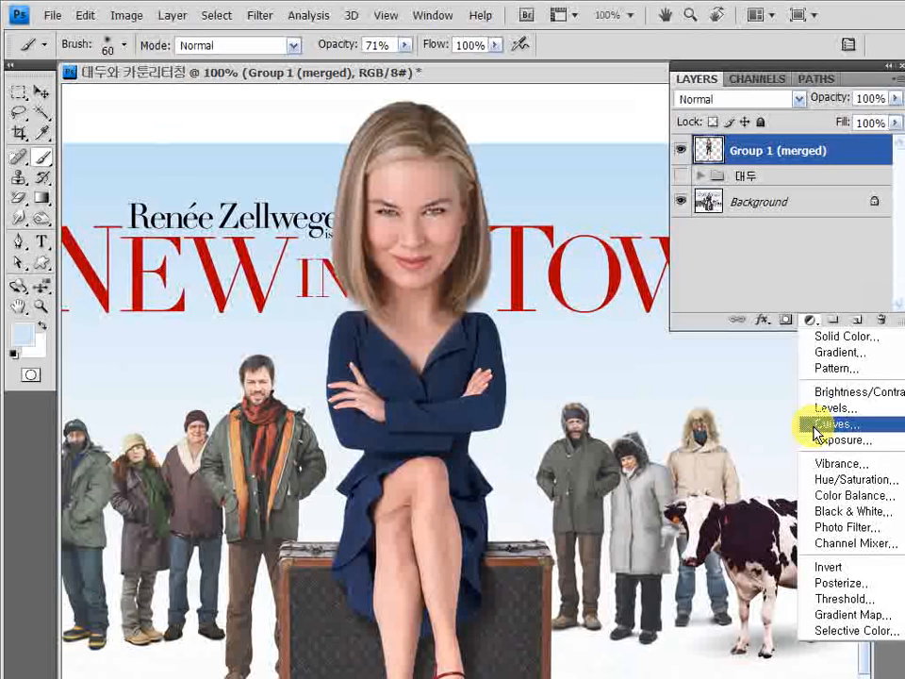
pyautogui.click(815, 426)
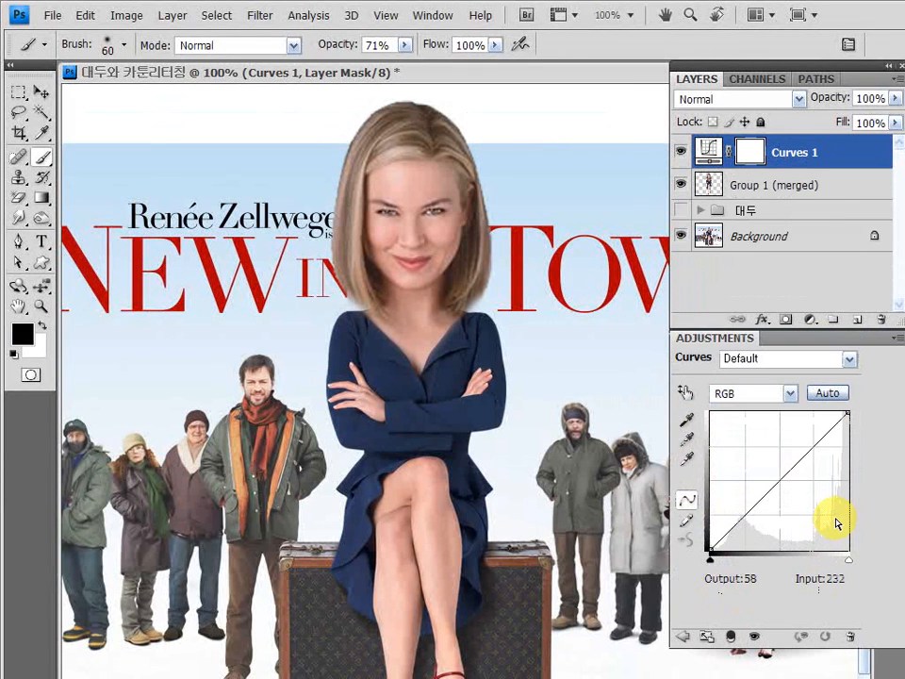
pyautogui.moveTo(835, 523); pyautogui.dragTo(806, 435)
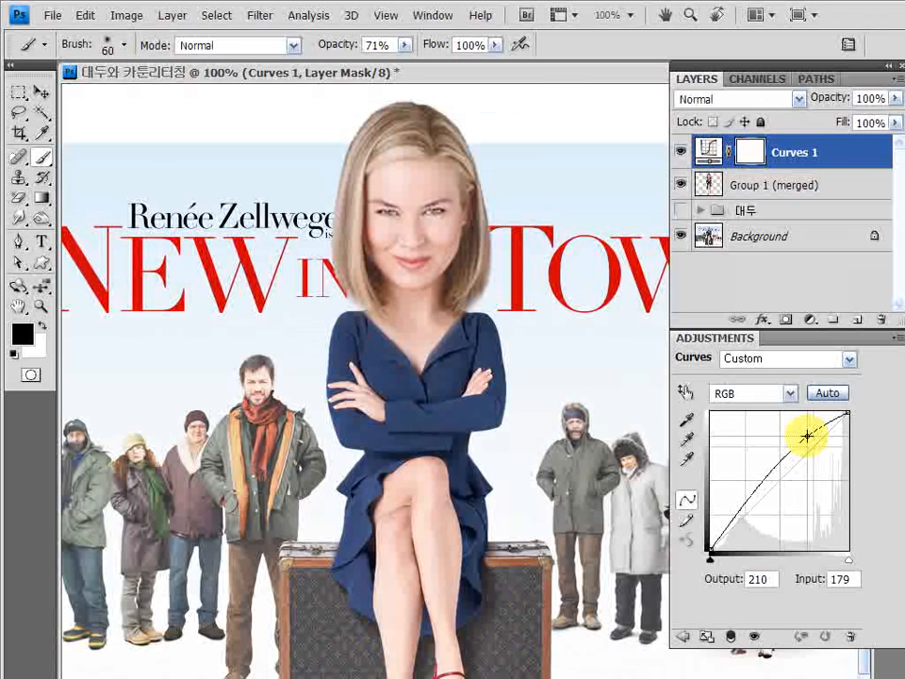
pyautogui.click(743, 512)
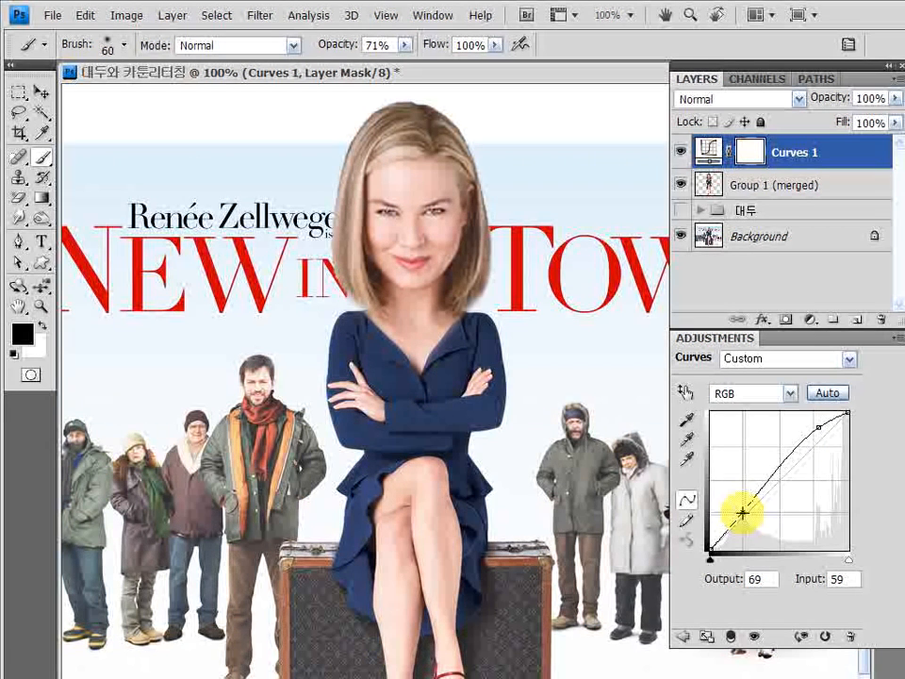
pyautogui.moveTo(743, 511); pyautogui.dragTo(745, 512)
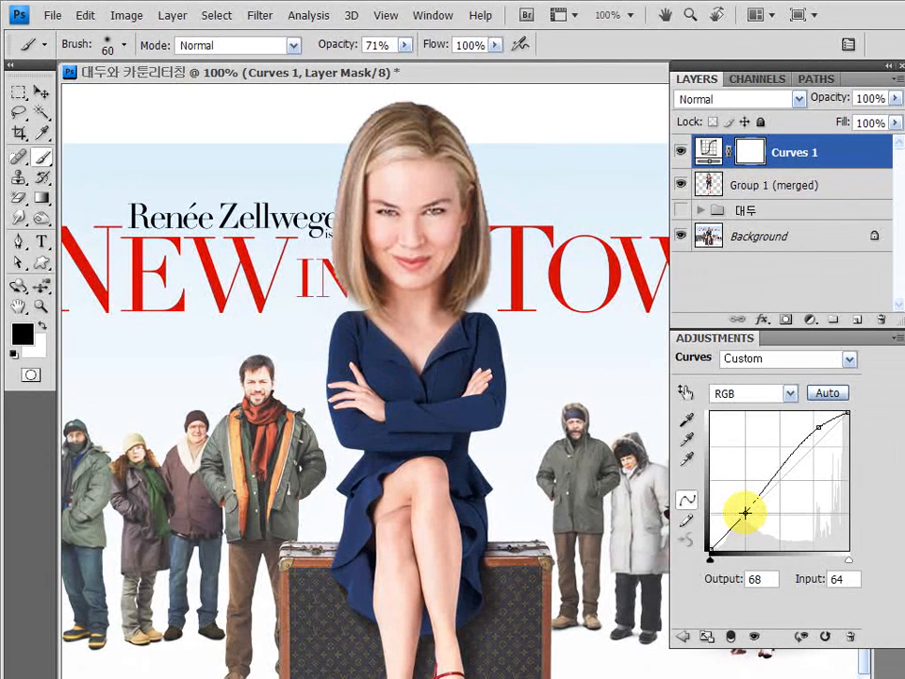
# Compare the image with and without Curves 1, and clip the adjustment to the Group 1 (merged) layer
pyautogui.click(681, 152)
pyautogui.click(680, 151)
pyautogui.click(680, 152)
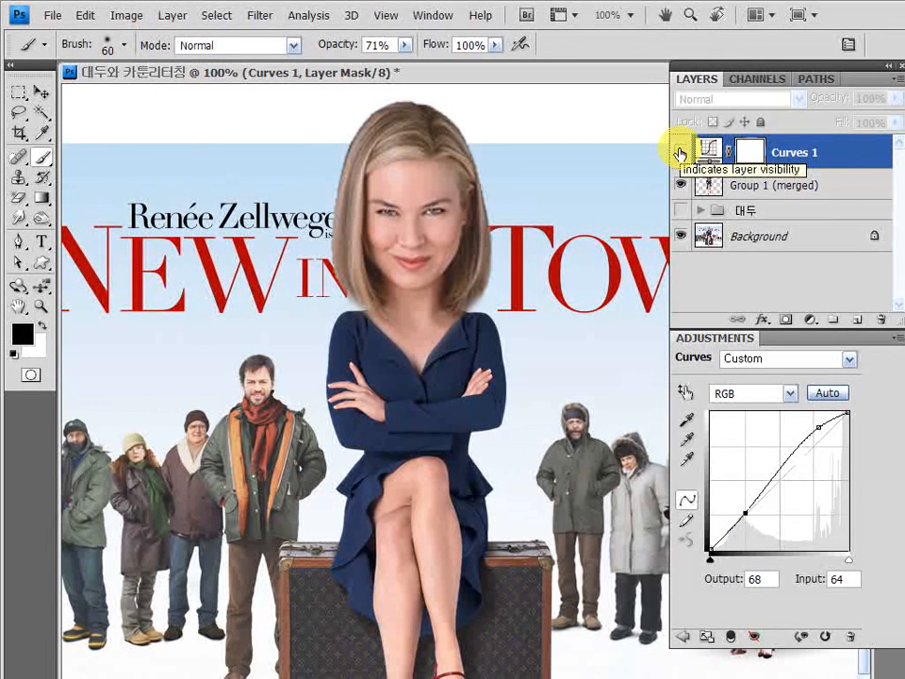
pyautogui.click(681, 152)
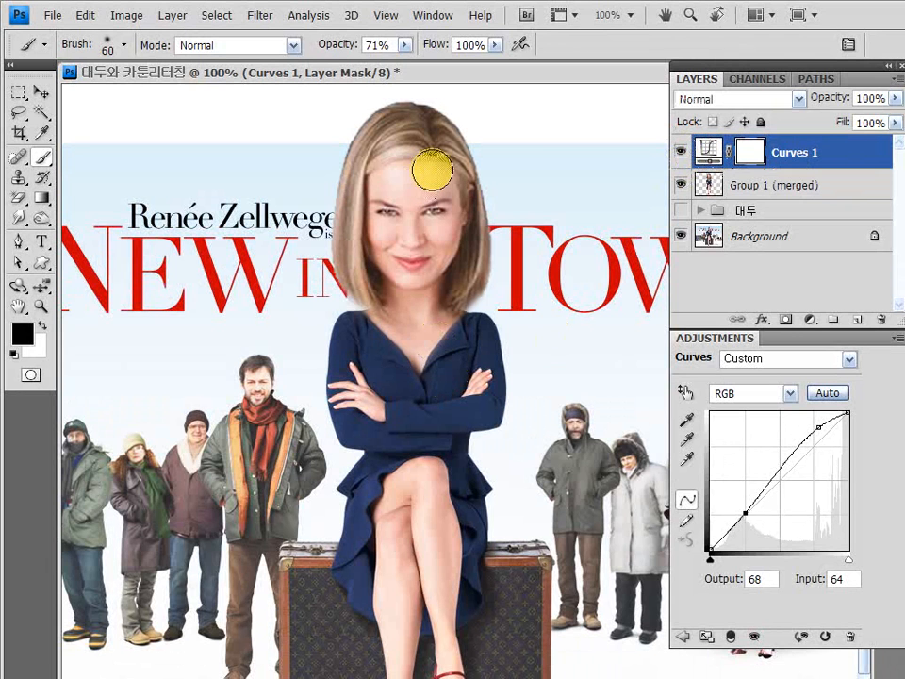
pyautogui.click(731, 639)
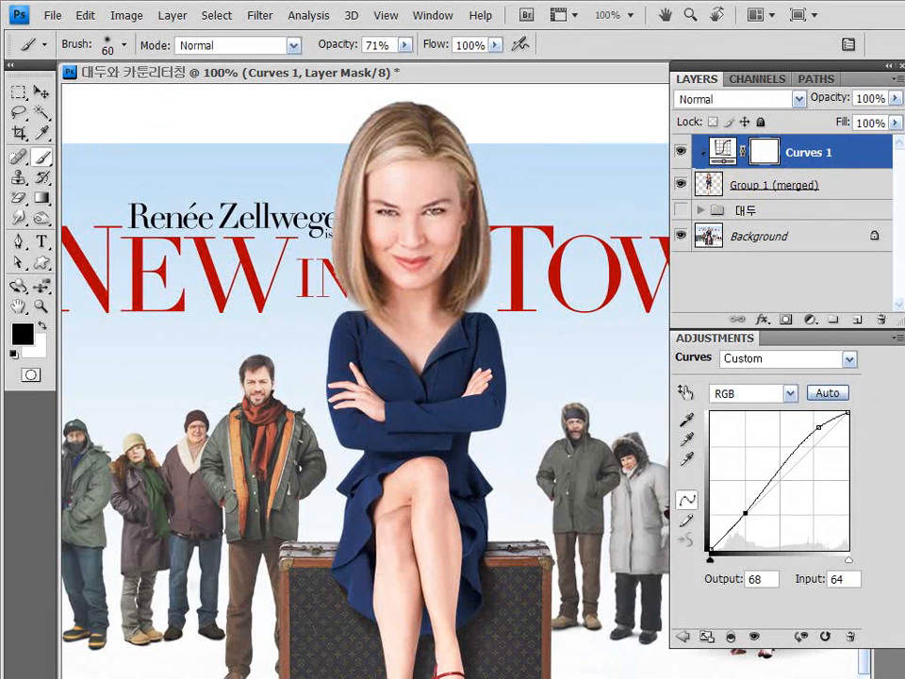
# Add a Hue/Saturation adjustment layer above Curves 1 and clip it to Group 1 (merged)
pyautogui.click(809, 320)
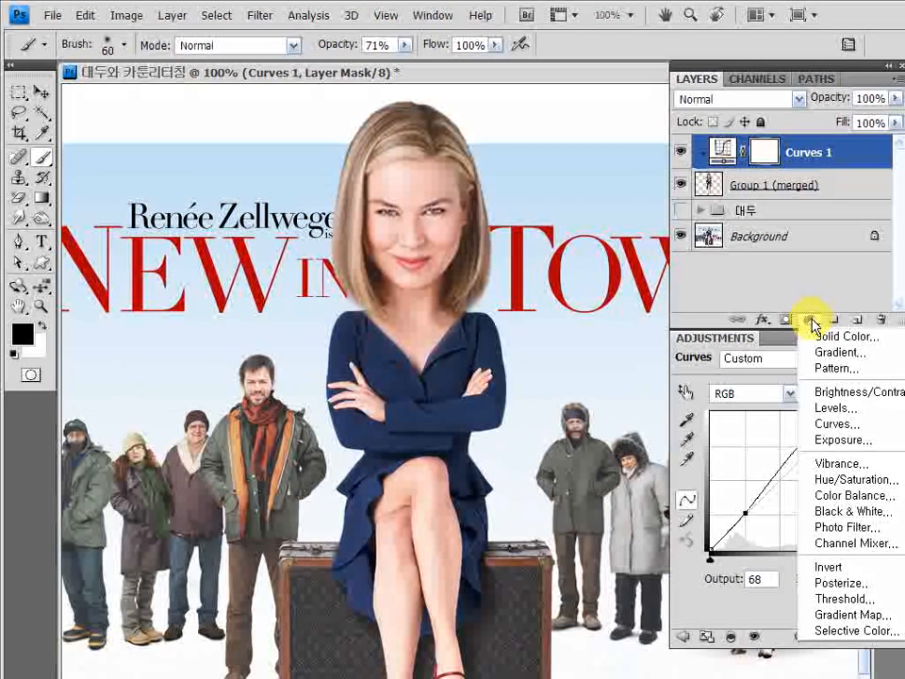
pyautogui.click(862, 478)
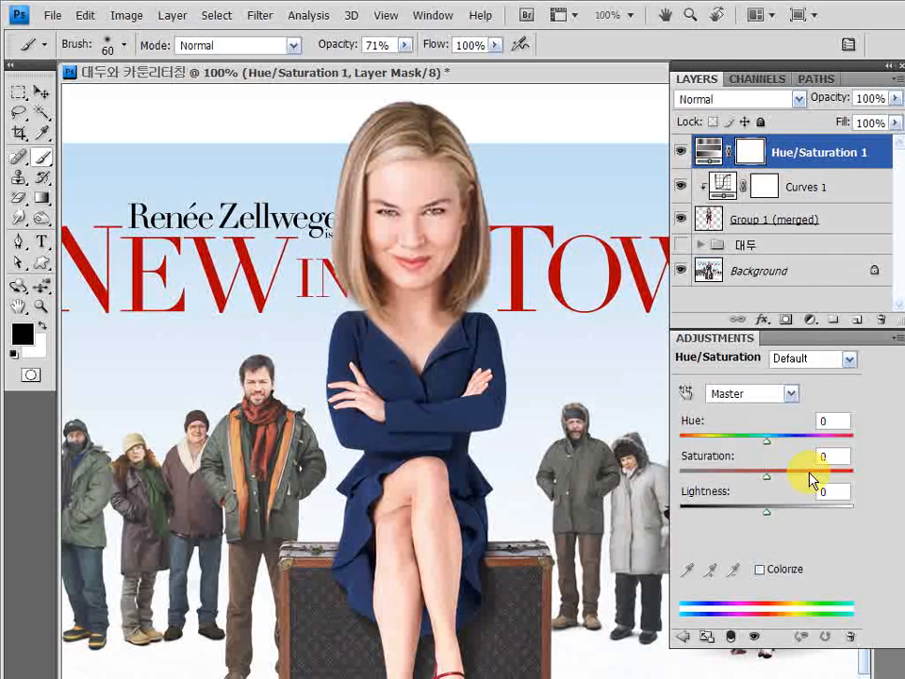
pyautogui.hotkey('ctrl', 'alt', 'g')
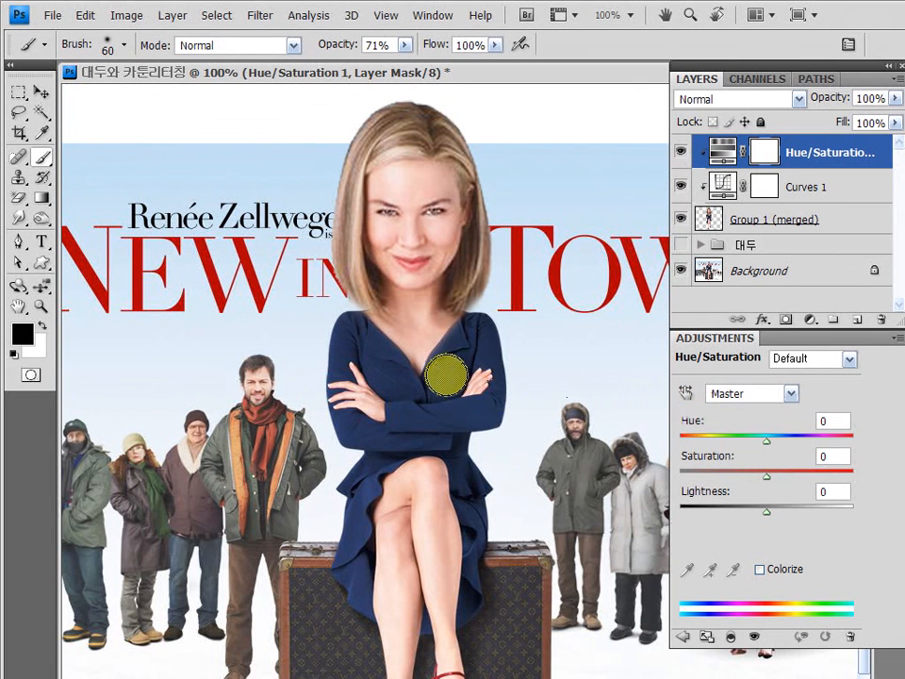
# Turn the woman's blue dress green by setting the Hue/Saturation Blues to saturation +85 and hue -97
pyautogui.click(692, 396)
pyautogui.moveTo(461, 371); pyautogui.dragTo(486, 376)
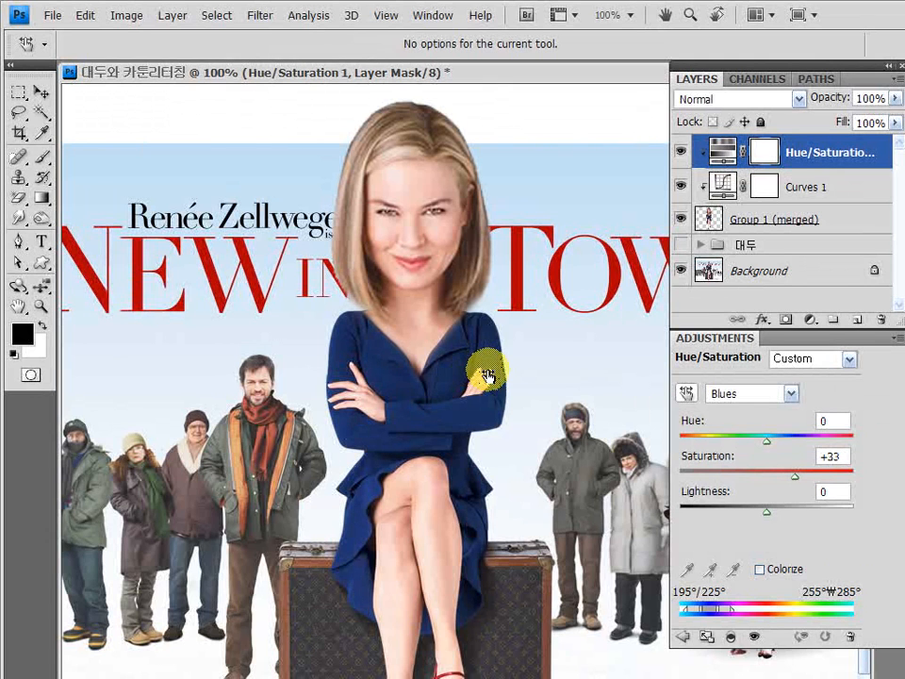
pyautogui.moveTo(486, 375); pyautogui.dragTo(517, 374)
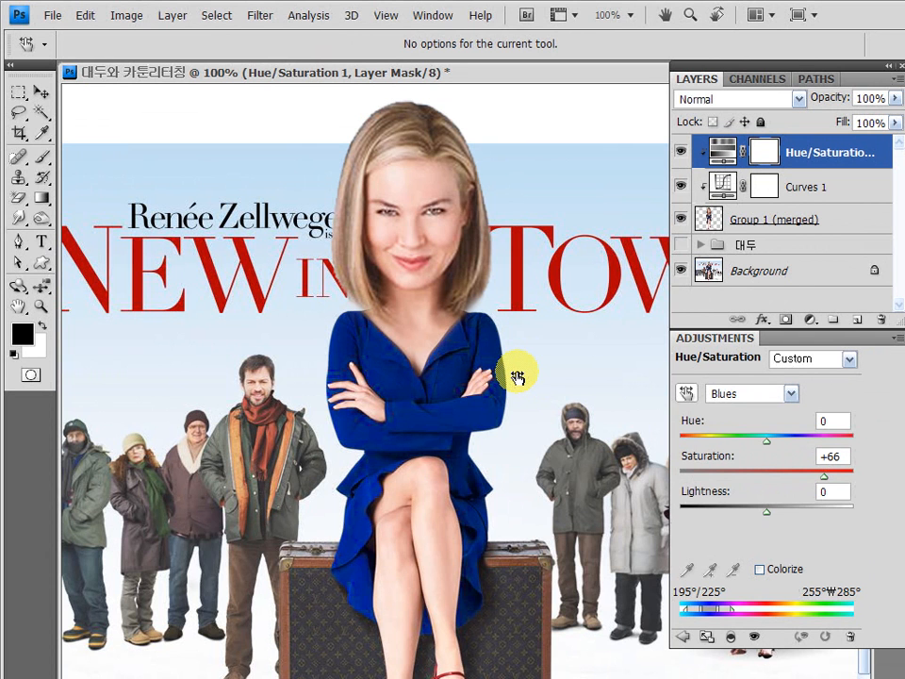
pyautogui.moveTo(517, 375); pyautogui.dragTo(534, 377)
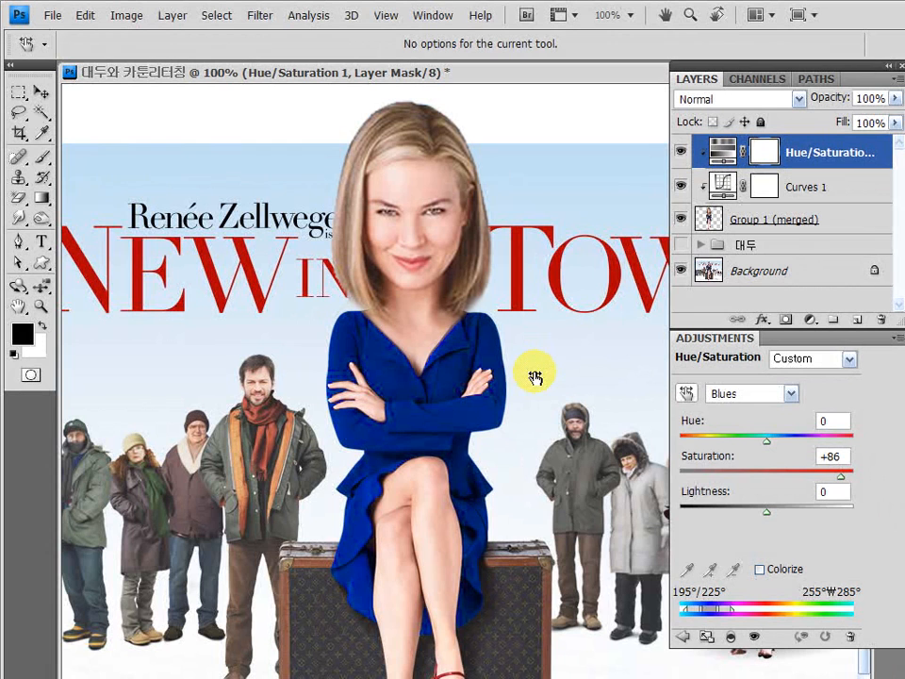
pyautogui.moveTo(534, 377); pyautogui.dragTo(534, 377)
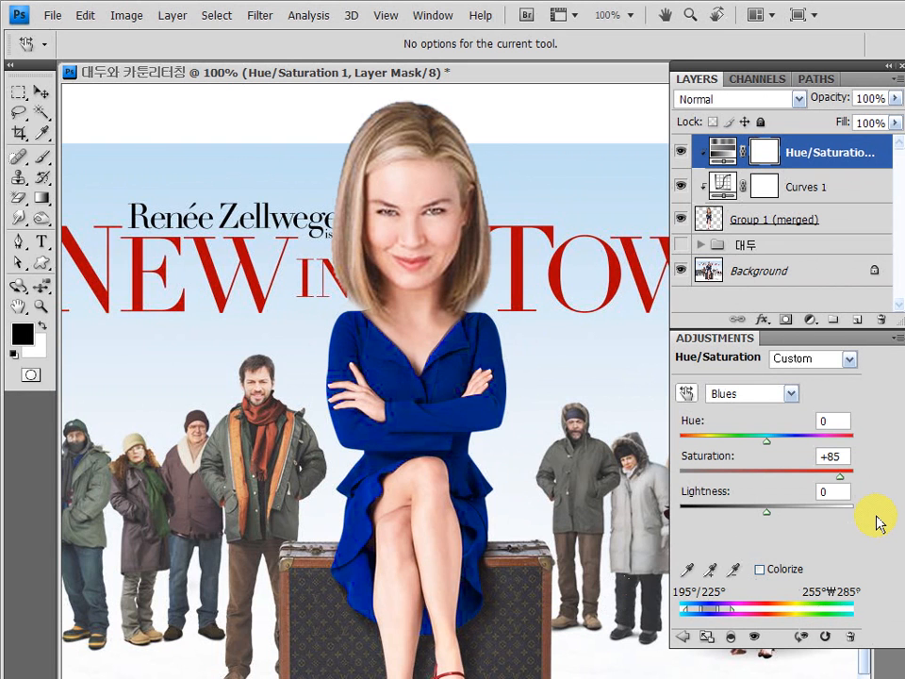
pyautogui.moveTo(766, 440); pyautogui.dragTo(711, 443)
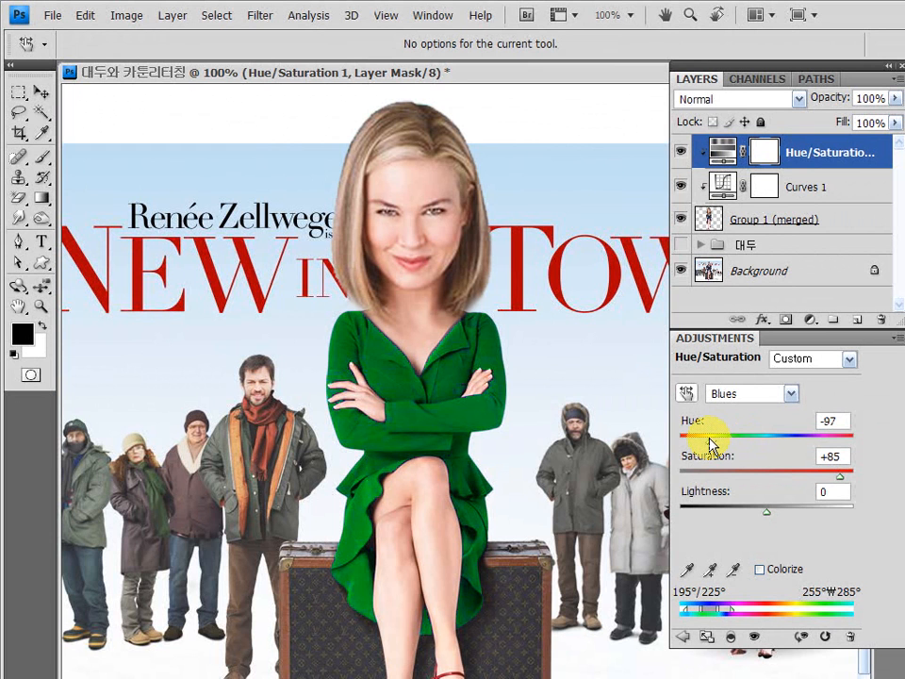
# Set the Reds saturation to +47 in the Hue/Saturation adjustment to intensify the skin, lips and shoes
pyautogui.moveTo(465, 443); pyautogui.dragTo(516, 371)
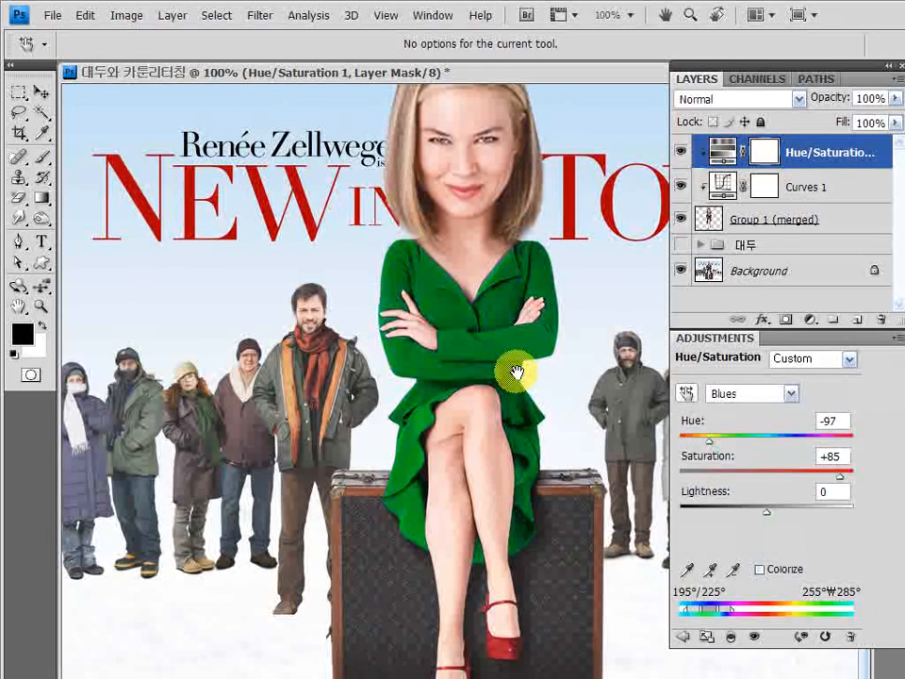
pyautogui.click(791, 393)
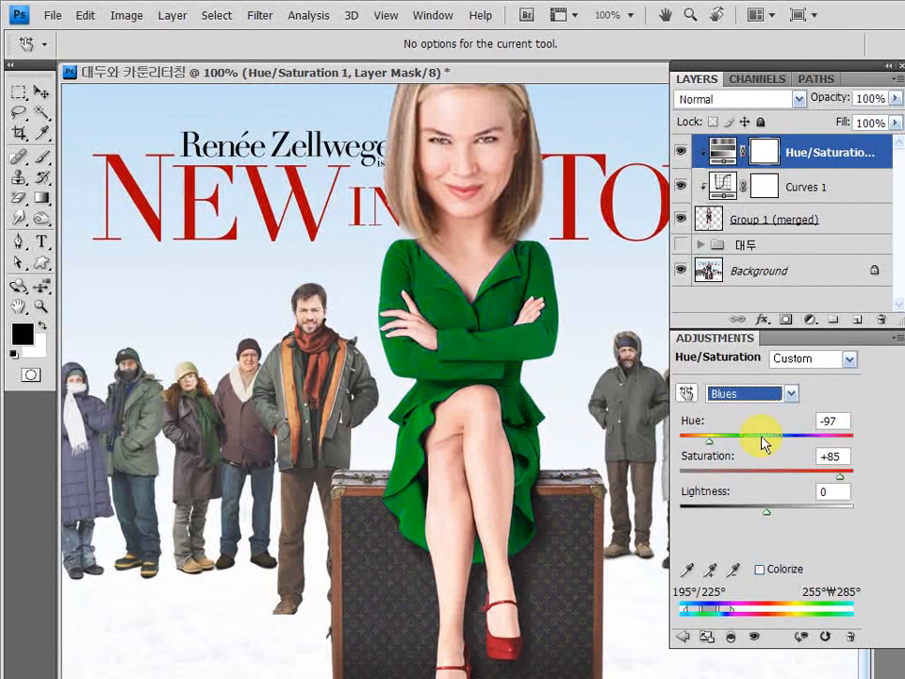
pyautogui.click(789, 395)
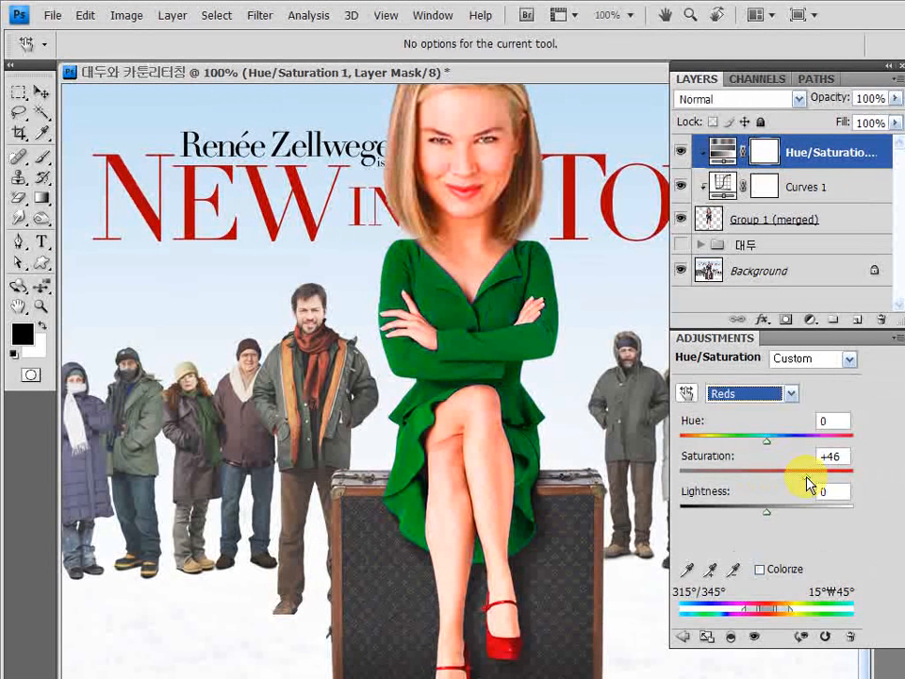
pyautogui.moveTo(806, 476); pyautogui.dragTo(818, 477)
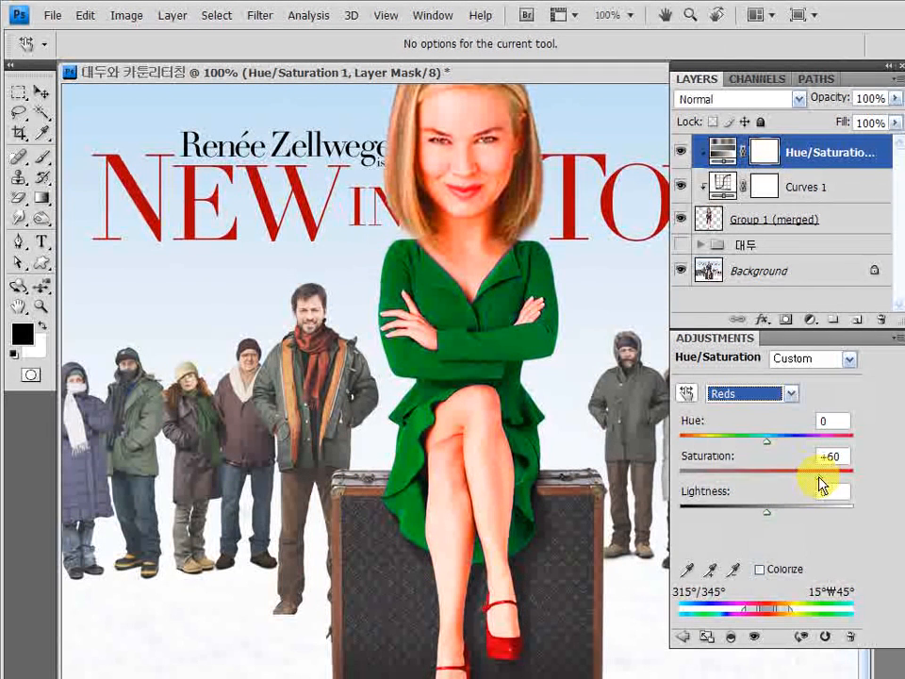
pyautogui.moveTo(819, 483); pyautogui.dragTo(833, 484)
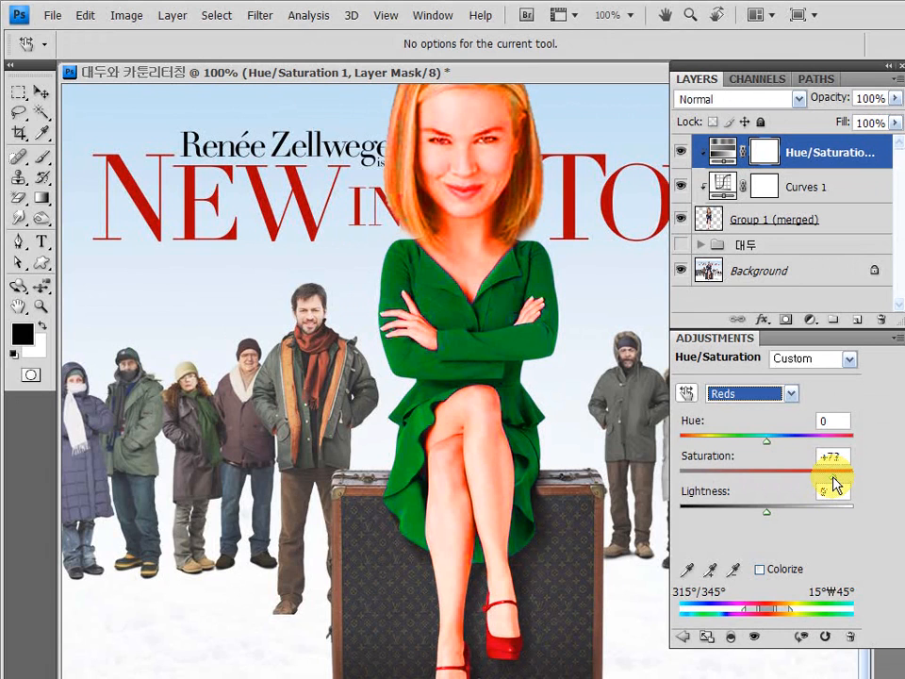
pyautogui.moveTo(833, 483); pyautogui.dragTo(807, 484)
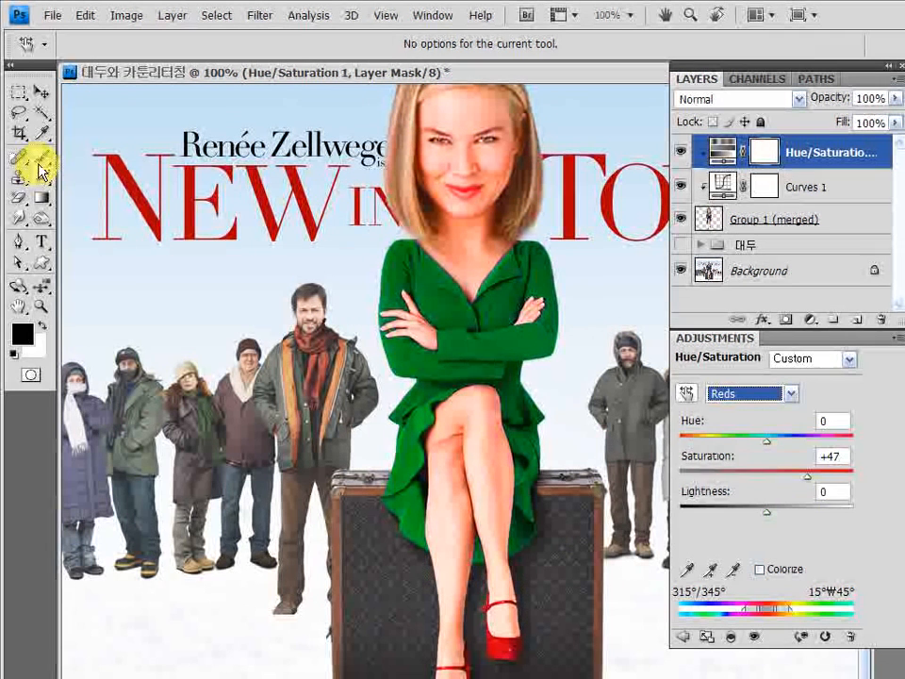
# Paint the Hue/Saturation mask over the woman's face and legs with a 60 px black brush at 71% opacity
pyautogui.click(41, 158)
pyautogui.moveTo(505, 205)
pyautogui.mouseDown()
pyautogui.moveTo(477, 298)
pyautogui.moveTo(467, 295)
pyautogui.mouseUp()
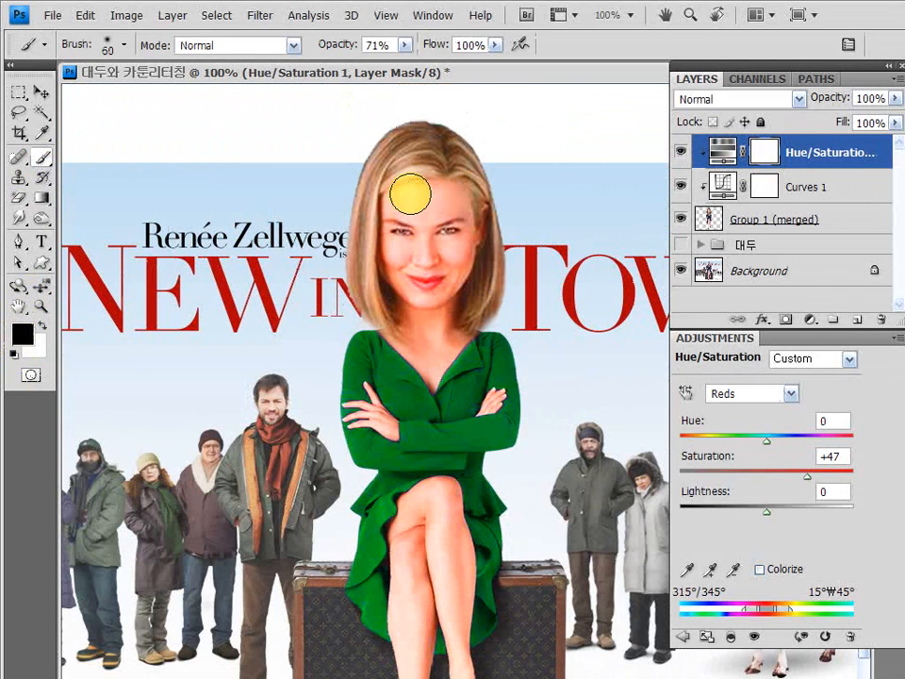
pyautogui.press(']')
pyautogui.press(']')
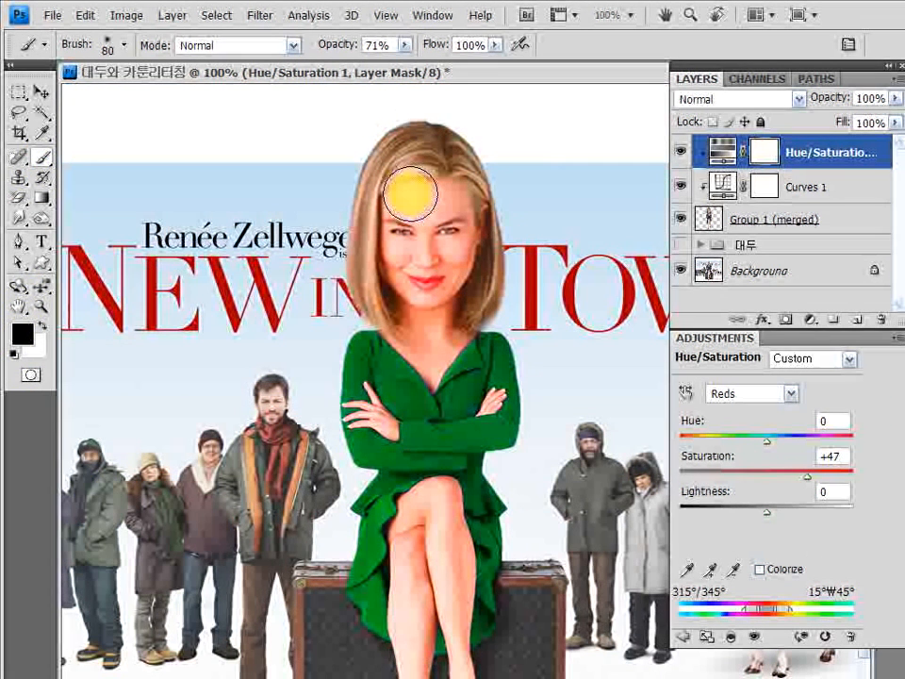
pyautogui.press('[')
pyautogui.press('[')
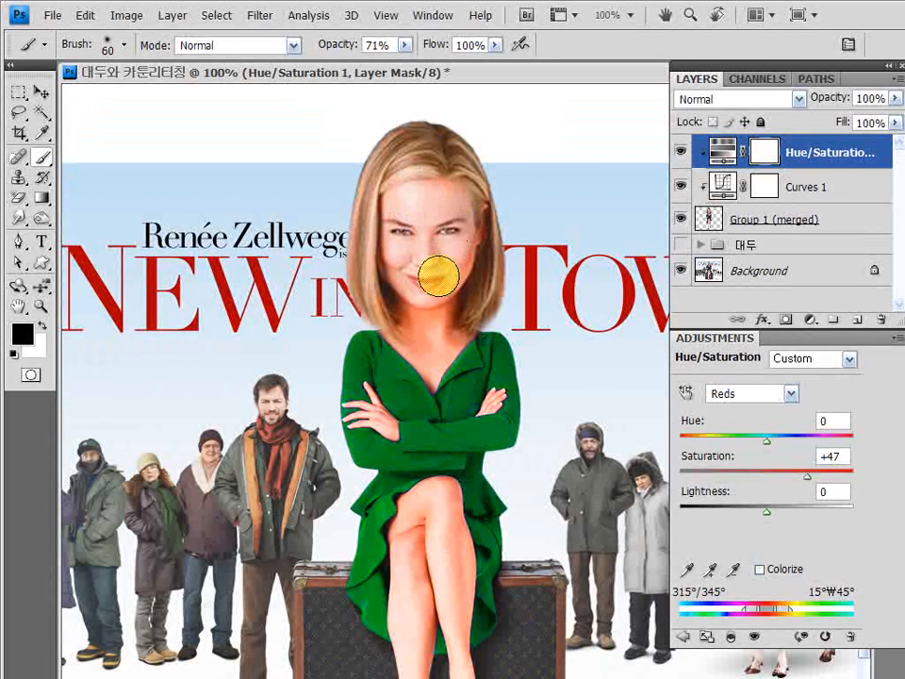
pyautogui.scroll(-3, 454, 620)
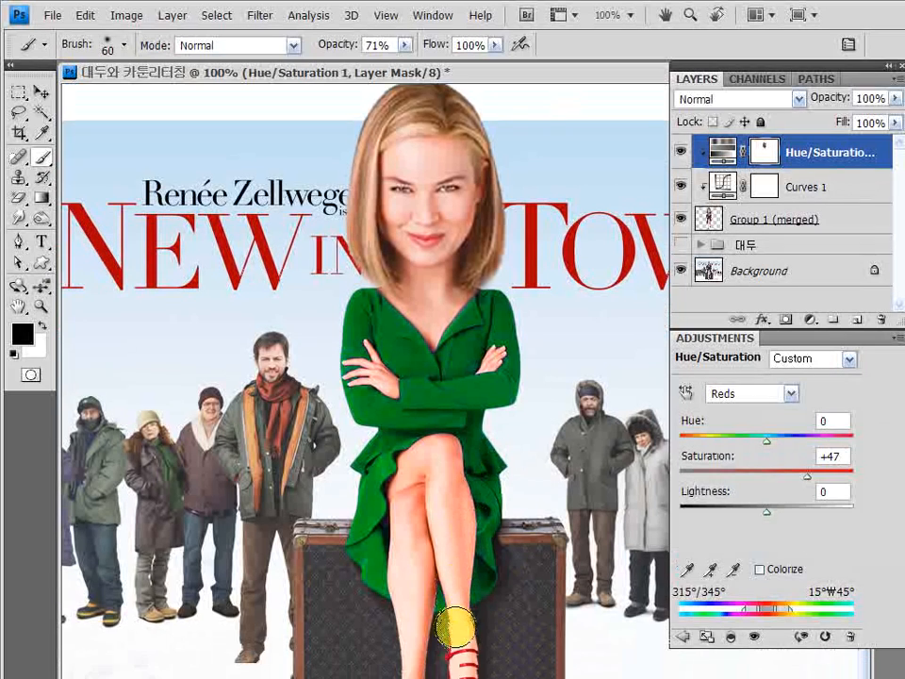
pyautogui.moveTo(400, 400)
pyautogui.mouseDown()
pyautogui.moveTo(424, 408)
pyautogui.moveTo(458, 481)
pyautogui.moveTo(449, 602)
pyautogui.moveTo(412, 453)
pyautogui.moveTo(406, 598)
pyautogui.moveTo(441, 586)
pyautogui.mouseUp()
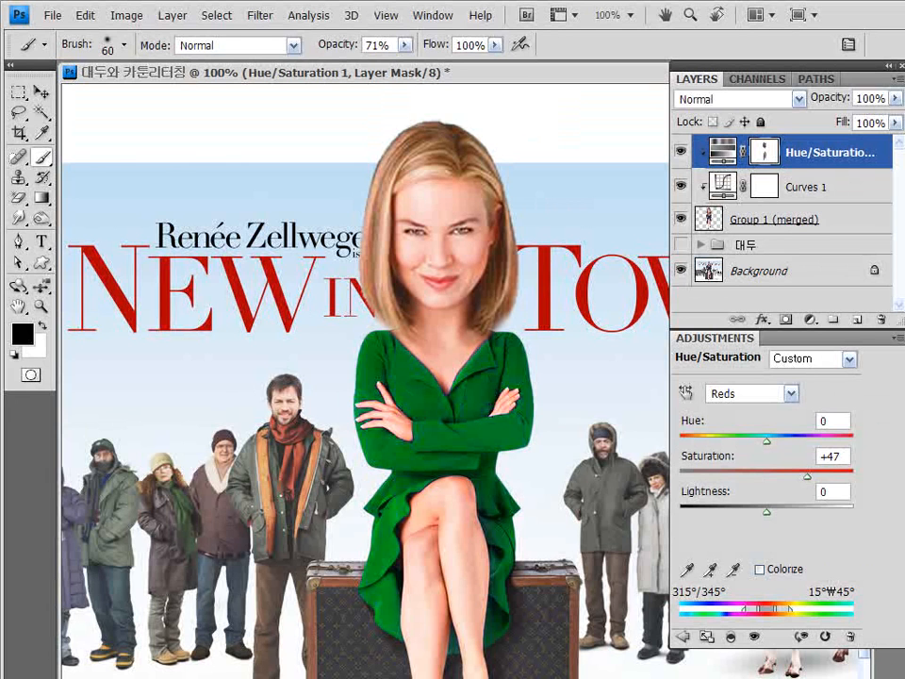
# Group the Hue/Saturation, Curves 1 and Group 1 (merged) layers under the name 색상변환
pyautogui.keyDown('shift'); pyautogui.click(775, 224); pyautogui.keyUp('shift')
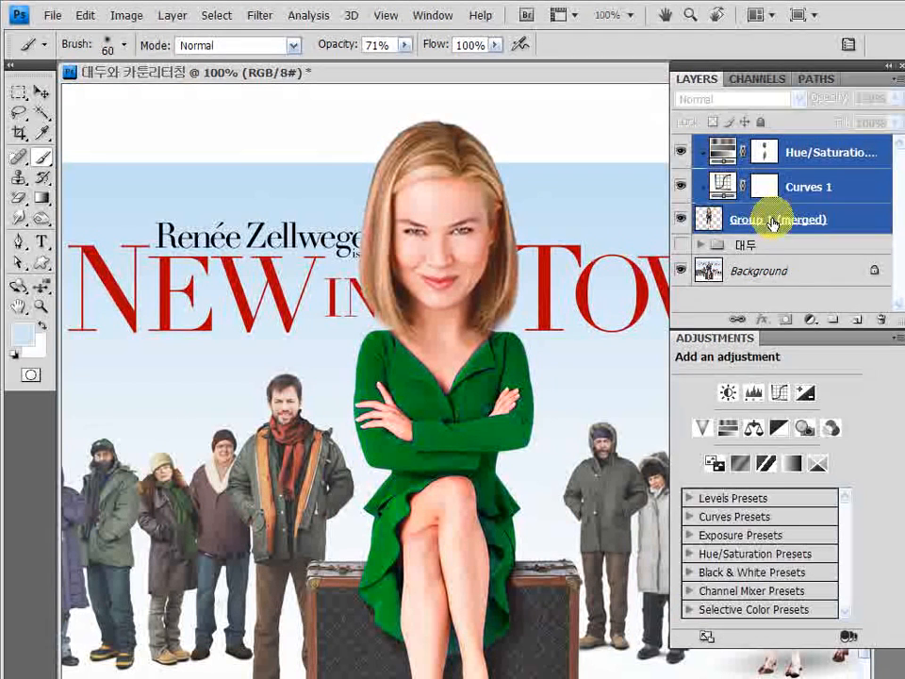
pyautogui.hotkey('ctrl', 'g')
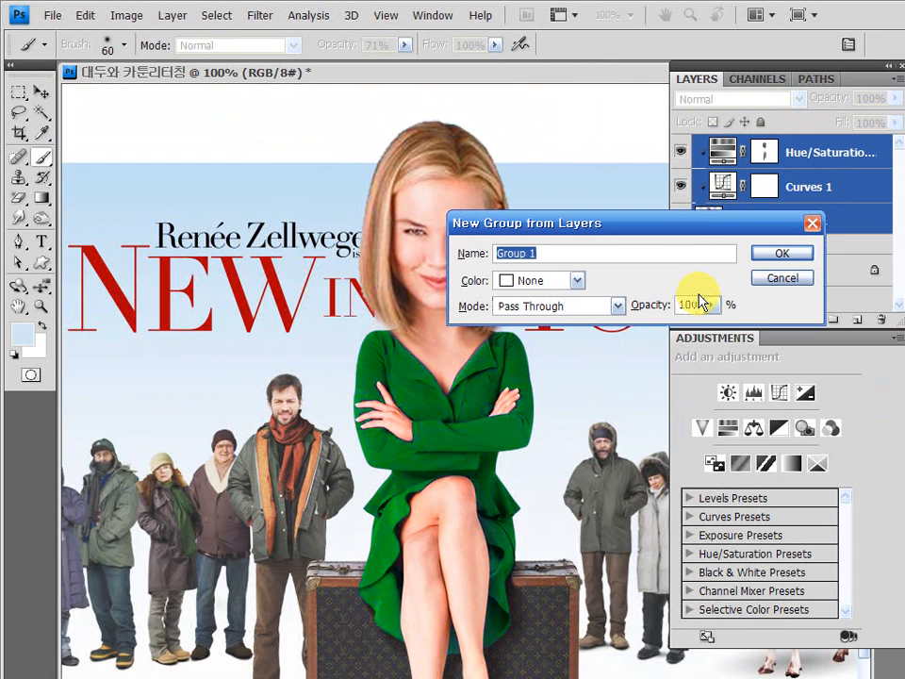
pyautogui.write('색상변환')
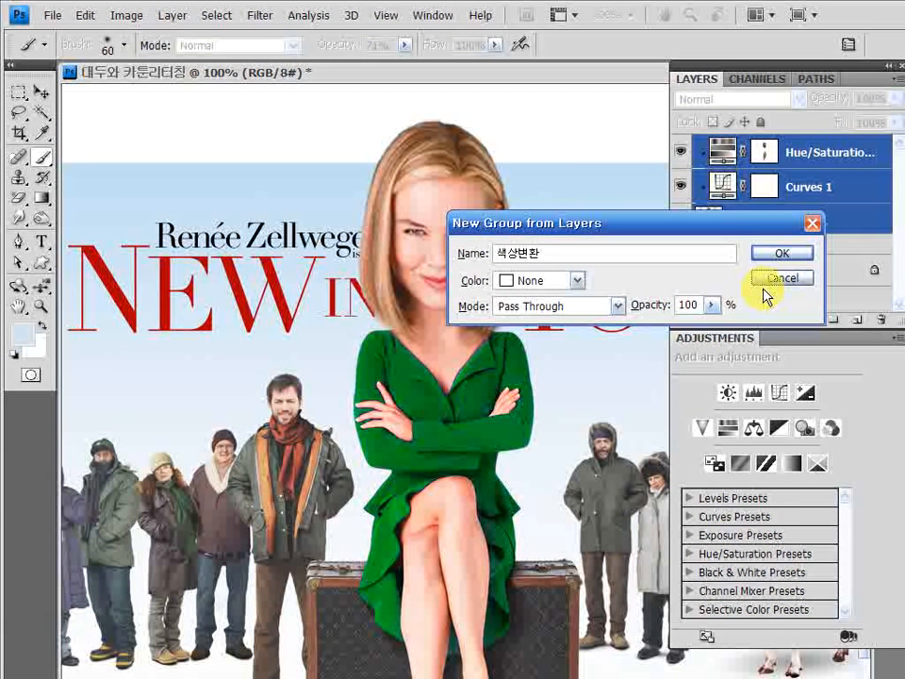
pyautogui.press('Return')
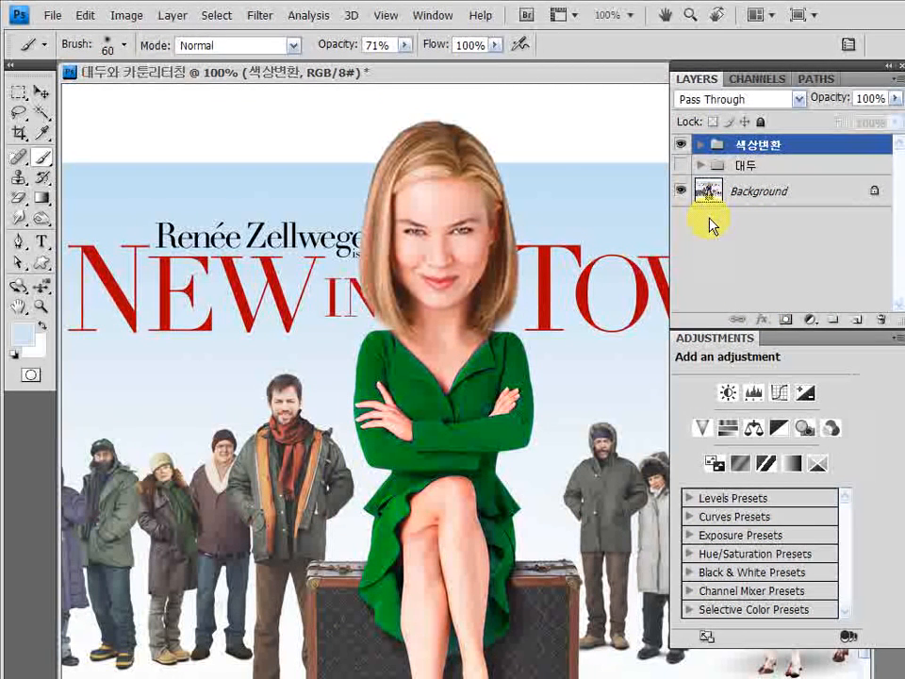
# Replace the visible 색상변환 group with its merged copy, hiding the group, and duplicate the merged layer
pyautogui.hotkey('ctrl', 'alt', 'e')
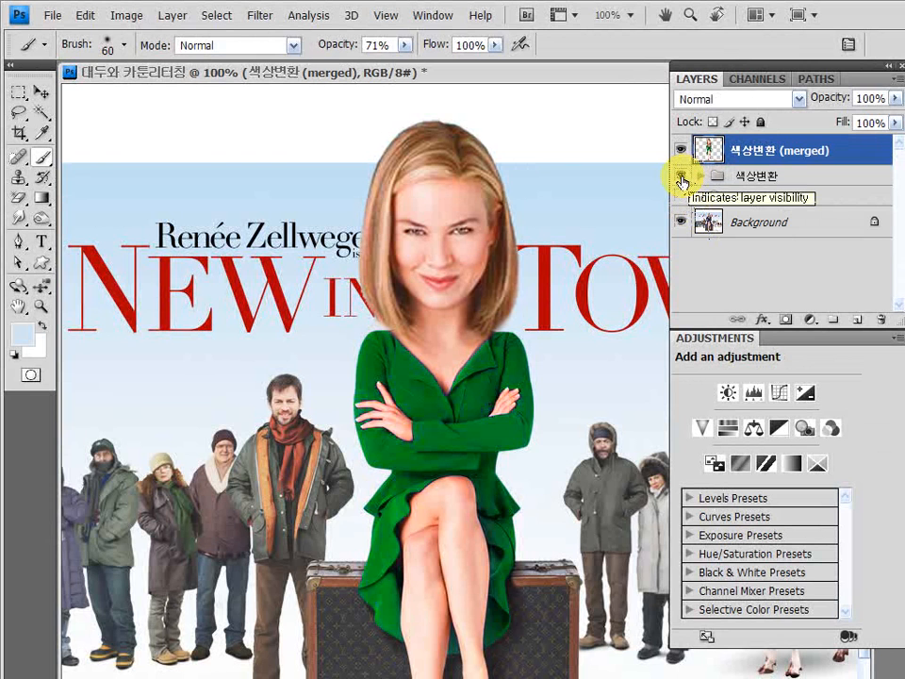
pyautogui.click(681, 177)
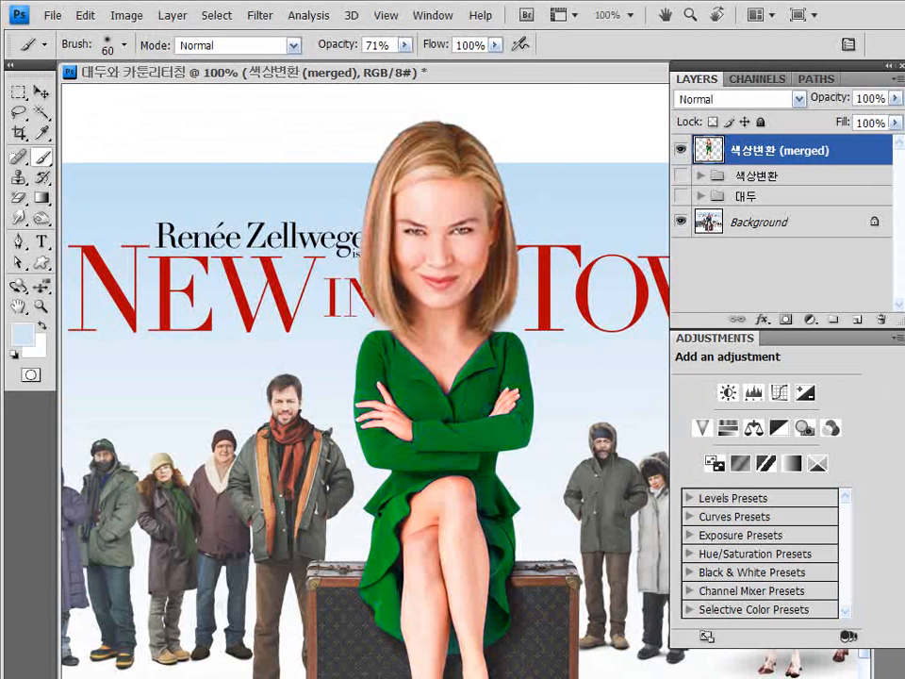
pyautogui.hotkey('ctrl', 'j')
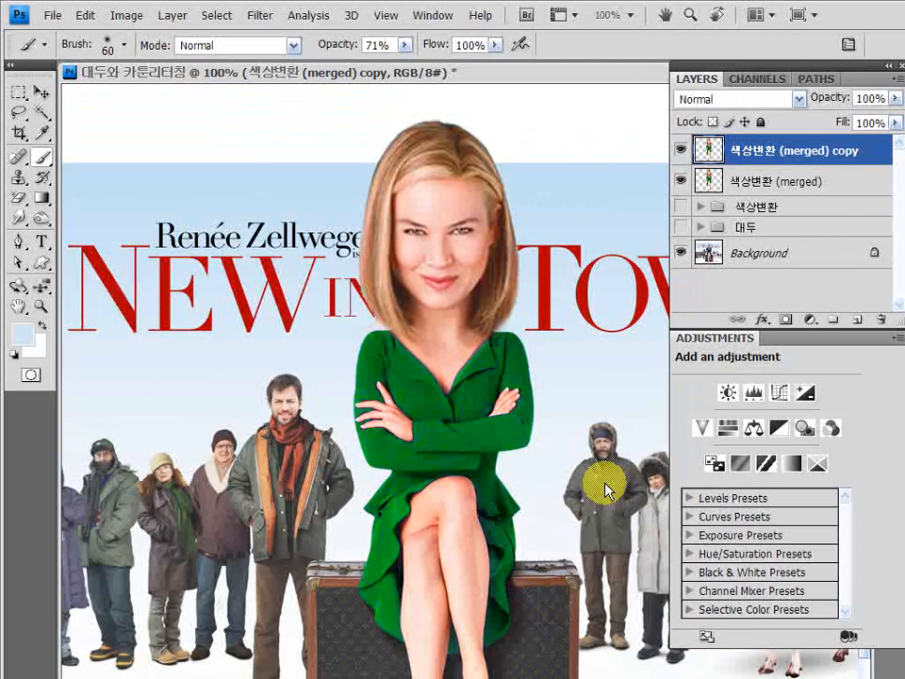
# Apply Noiseware Professional to 색상변환 (merged) copy with Default settings and High edge smoothing, and compare it with the unfiltered layer
pyautogui.click(260, 15)
pyautogui.moveTo(316, 216)
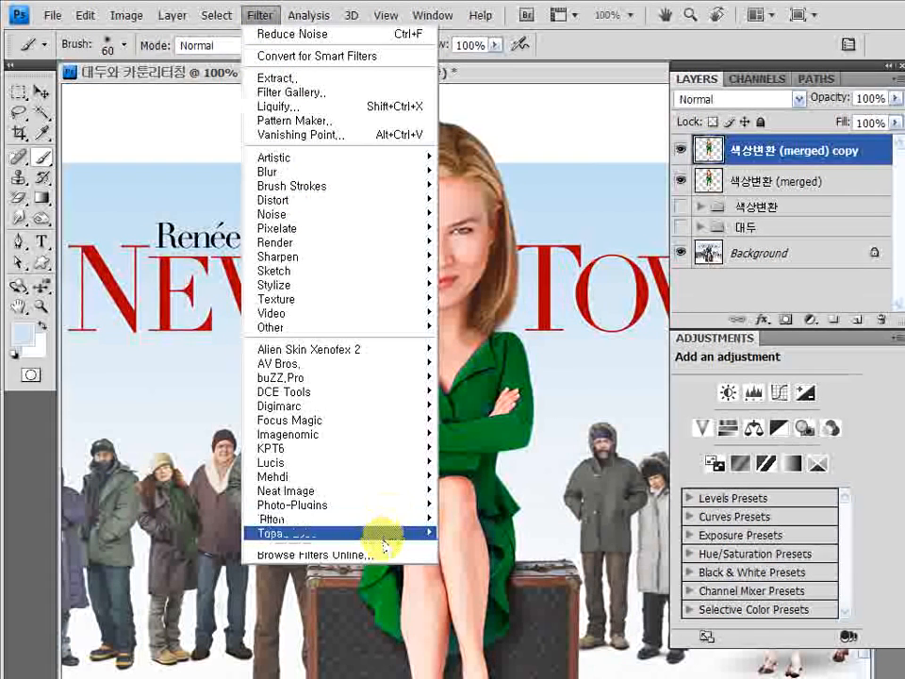
pyautogui.moveTo(386, 542)
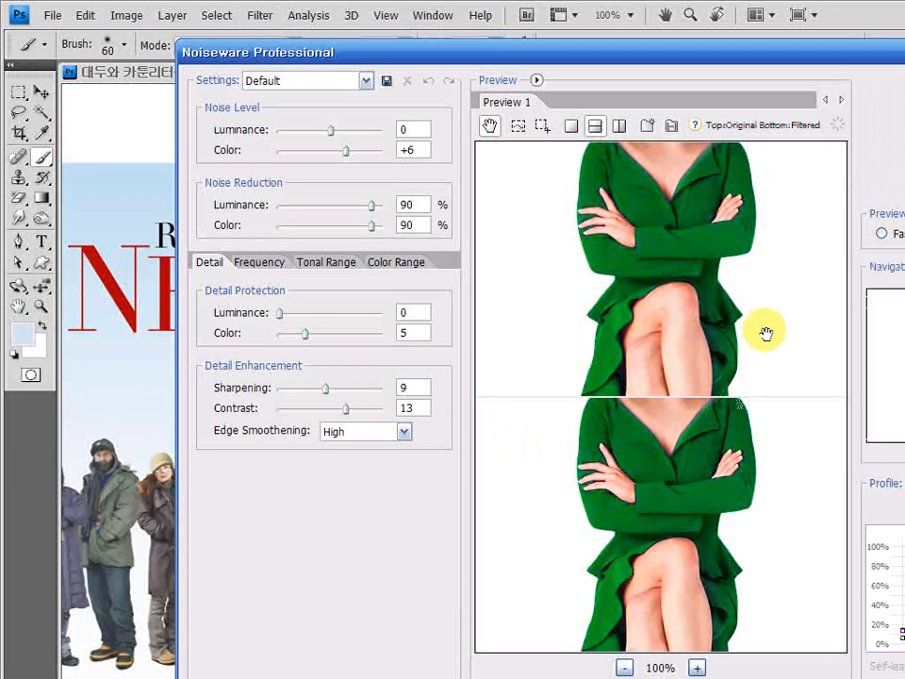
pyautogui.moveTo(765, 333); pyautogui.dragTo(702, 565)
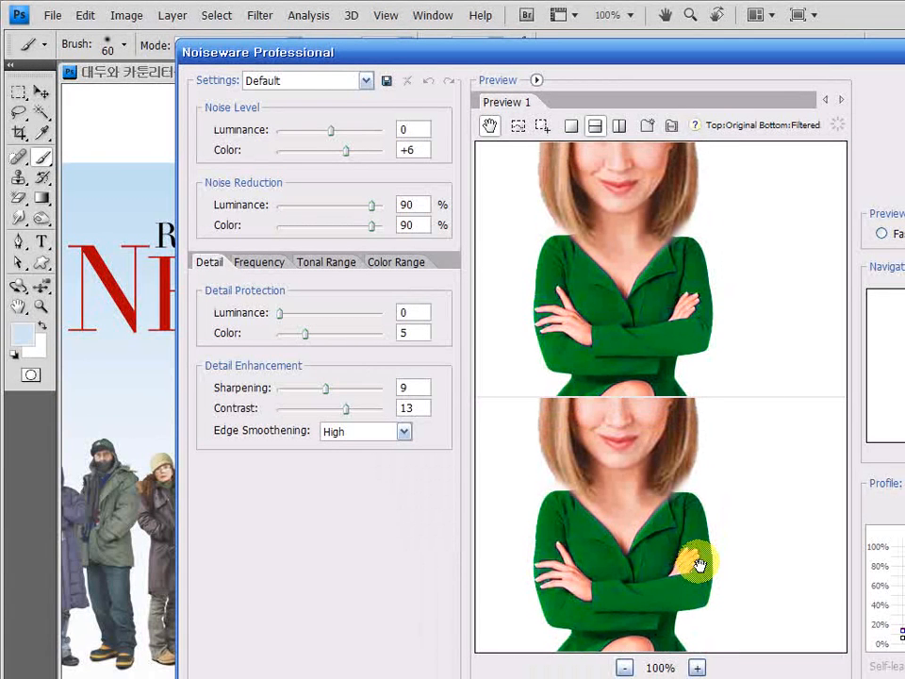
pyautogui.moveTo(695, 585); pyautogui.dragTo(714, 488)
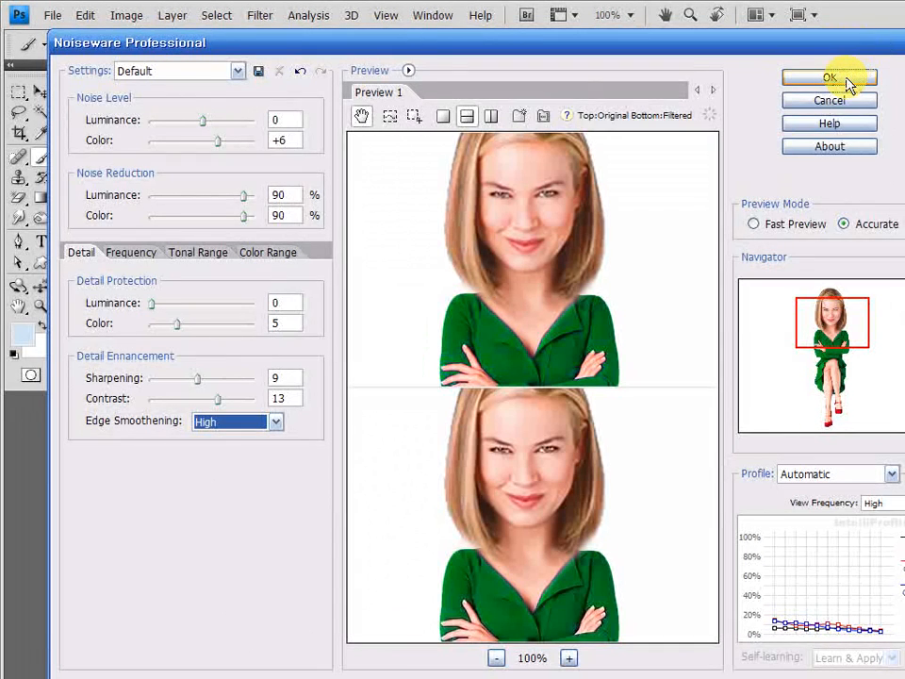
pyautogui.click(846, 81)
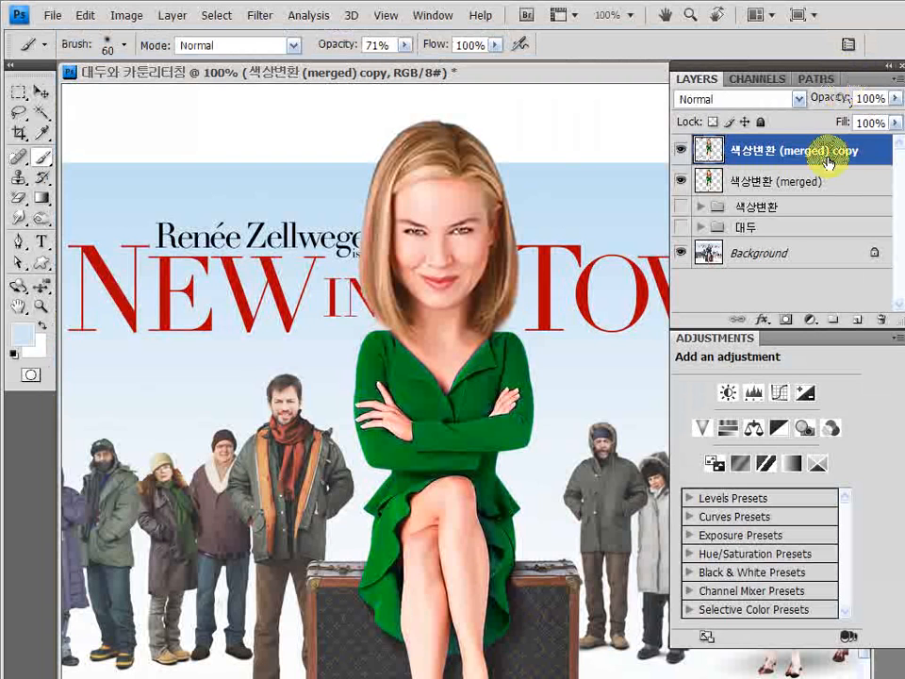
pyautogui.click(682, 153)
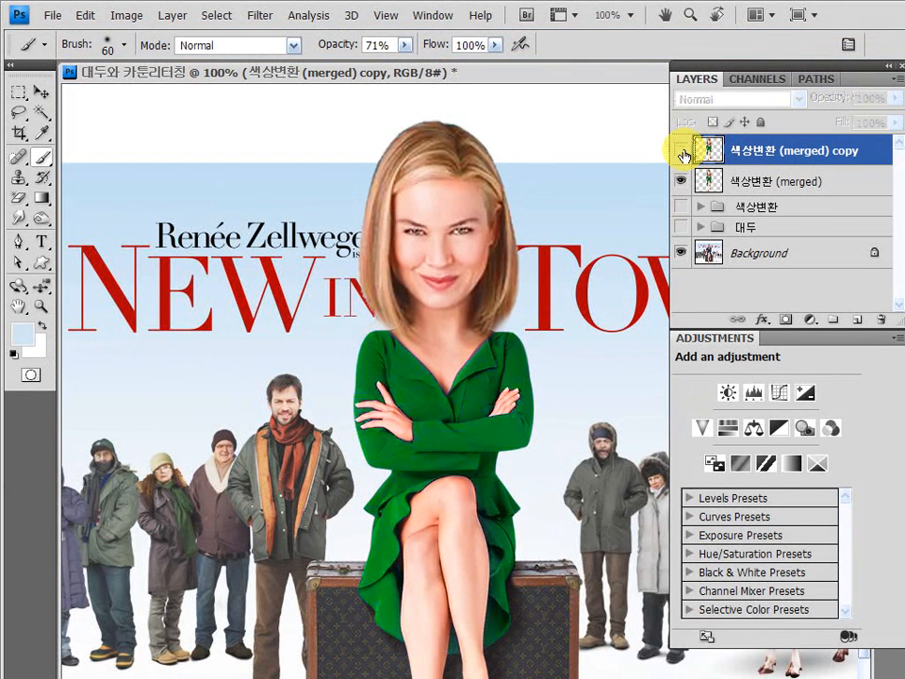
pyautogui.click(682, 154)
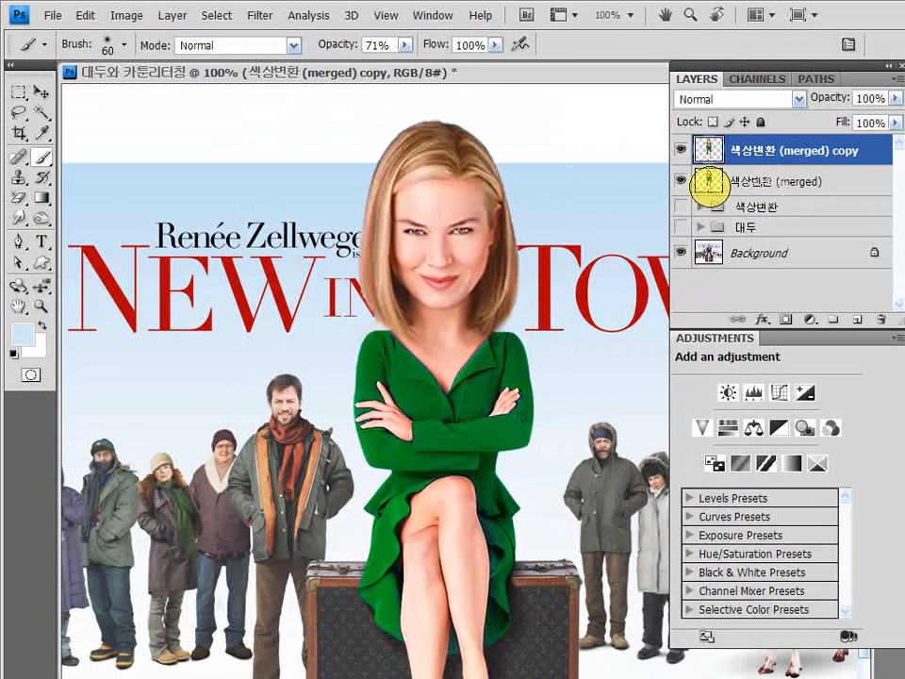
# Sharpen the 색상변환 (merged) copy layer with Unsharp Mask at 97% amount, 3.3 pixels radius and threshold 0
pyautogui.click(259, 15)
pyautogui.moveTo(310, 254)
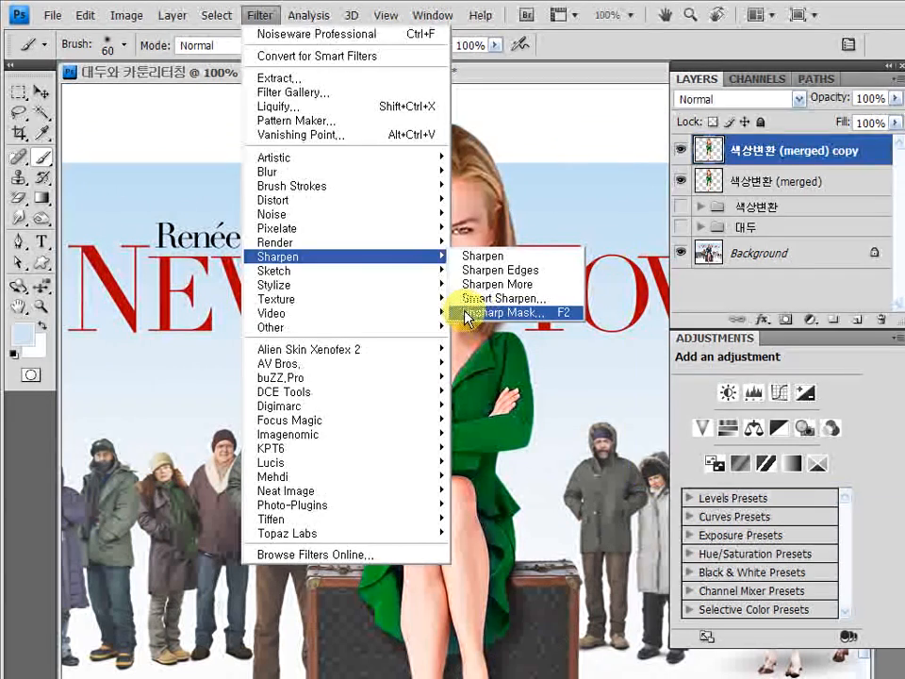
pyautogui.click(468, 314)
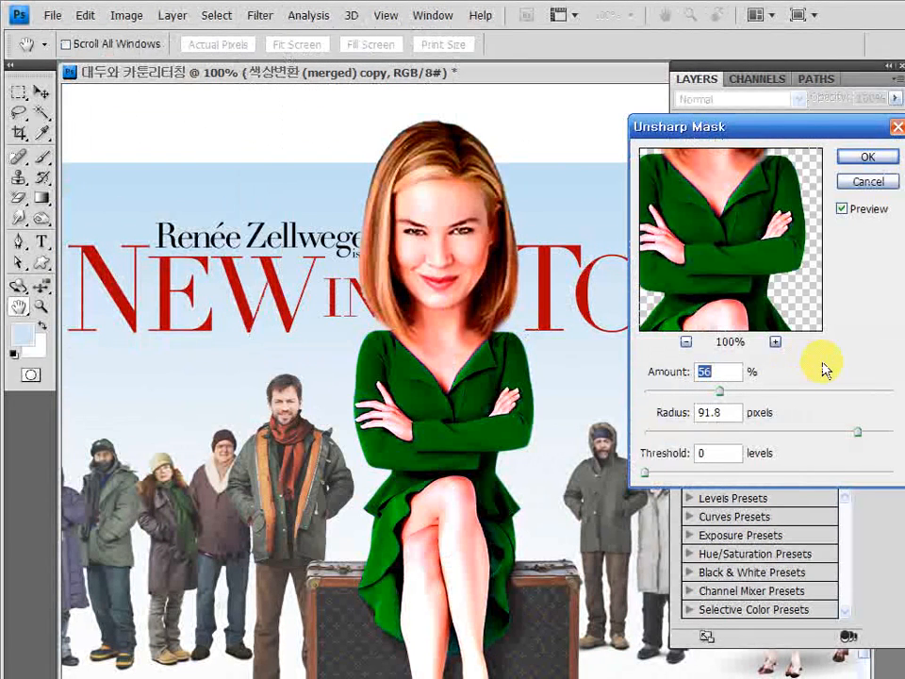
pyautogui.moveTo(768, 186); pyautogui.dragTo(769, 244)
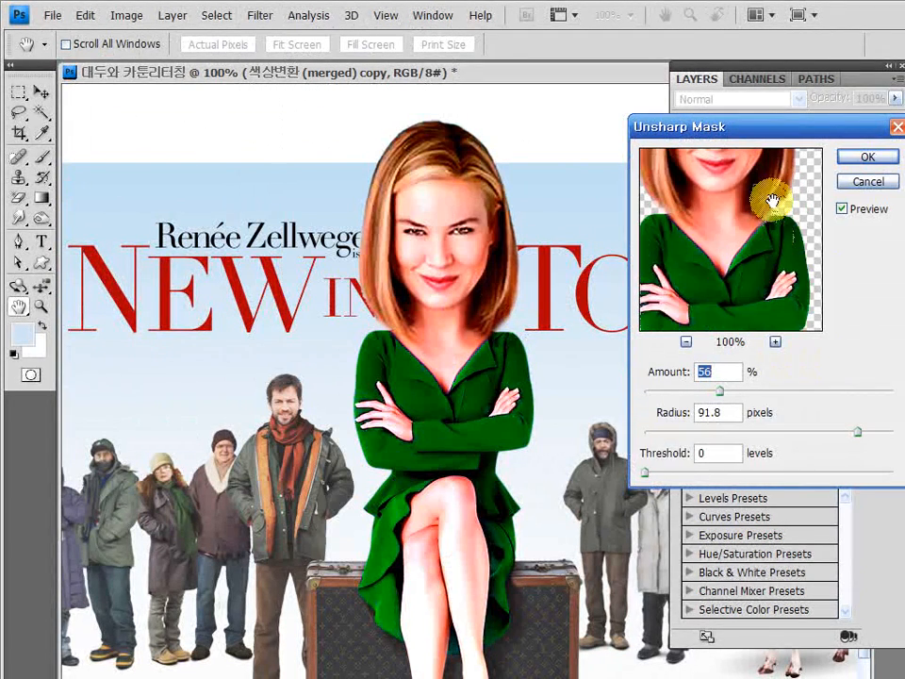
pyautogui.moveTo(772, 202); pyautogui.dragTo(785, 283)
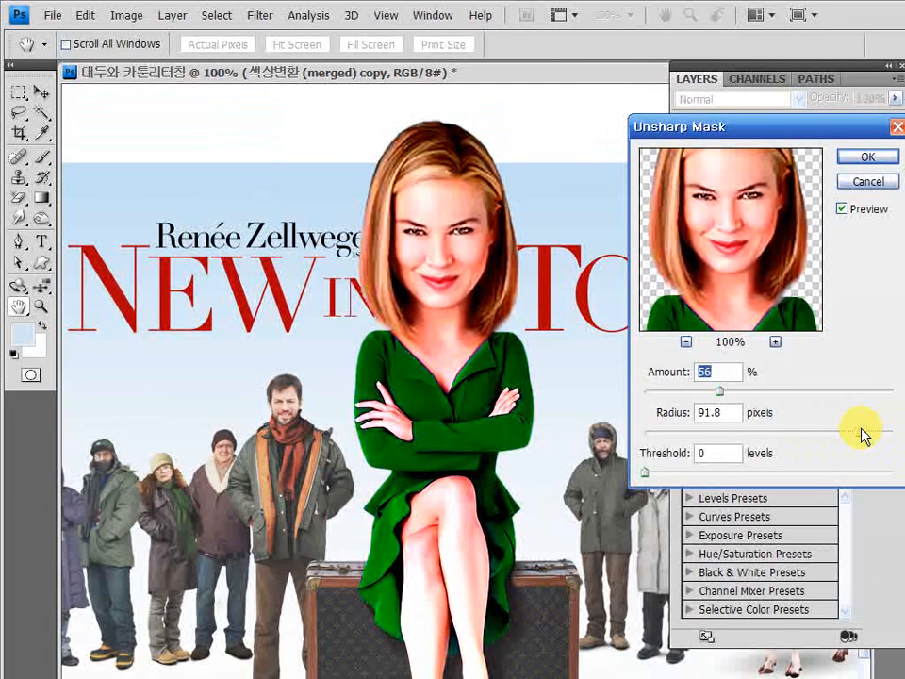
pyautogui.moveTo(864, 434); pyautogui.dragTo(865, 436)
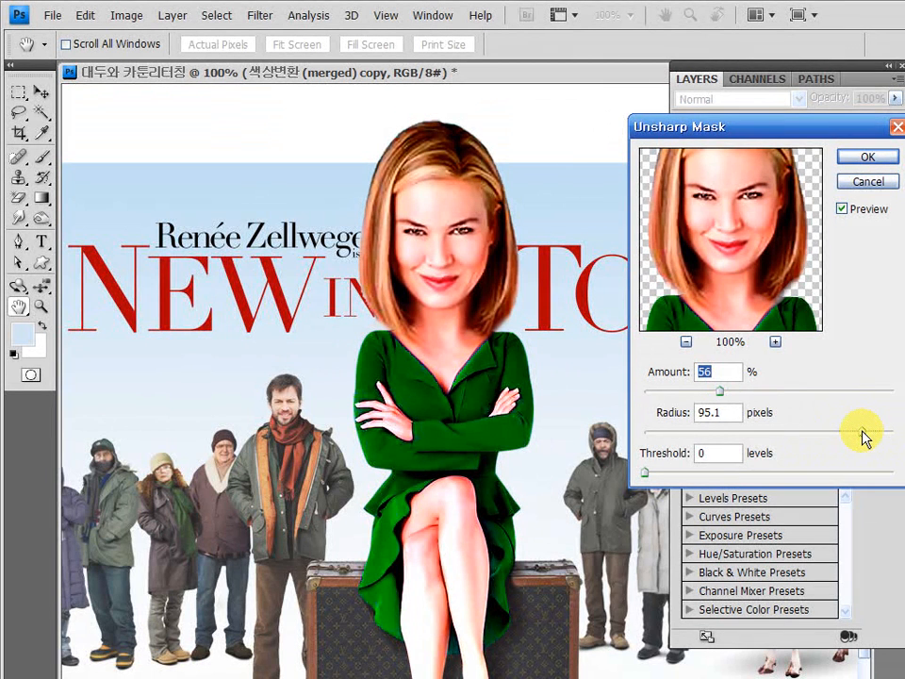
pyautogui.press('Tab')
pyautogui.moveTo(865, 436); pyautogui.dragTo(691, 447)
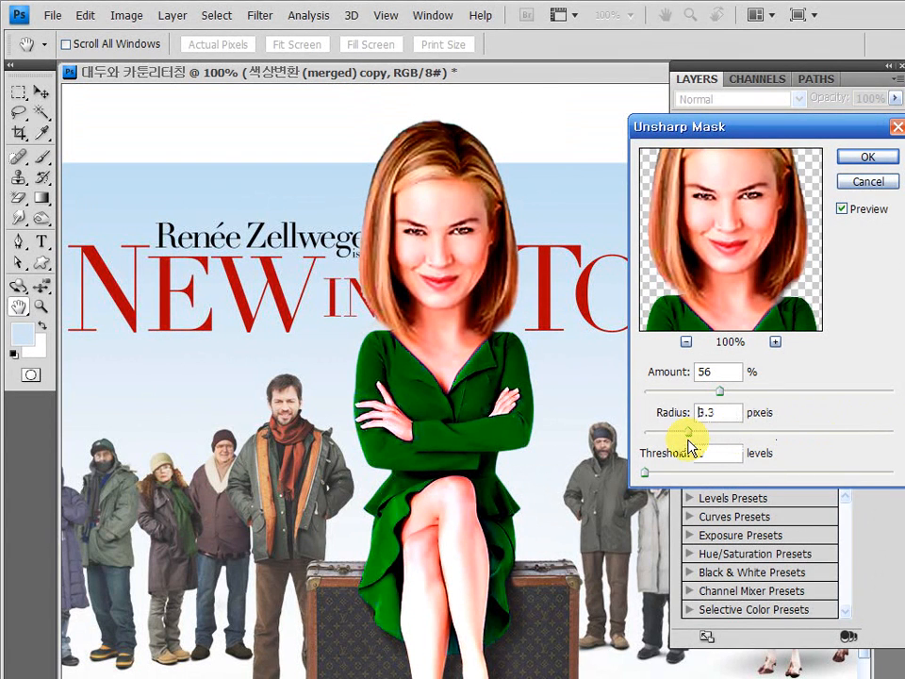
pyautogui.moveTo(717, 390); pyautogui.dragTo(763, 396)
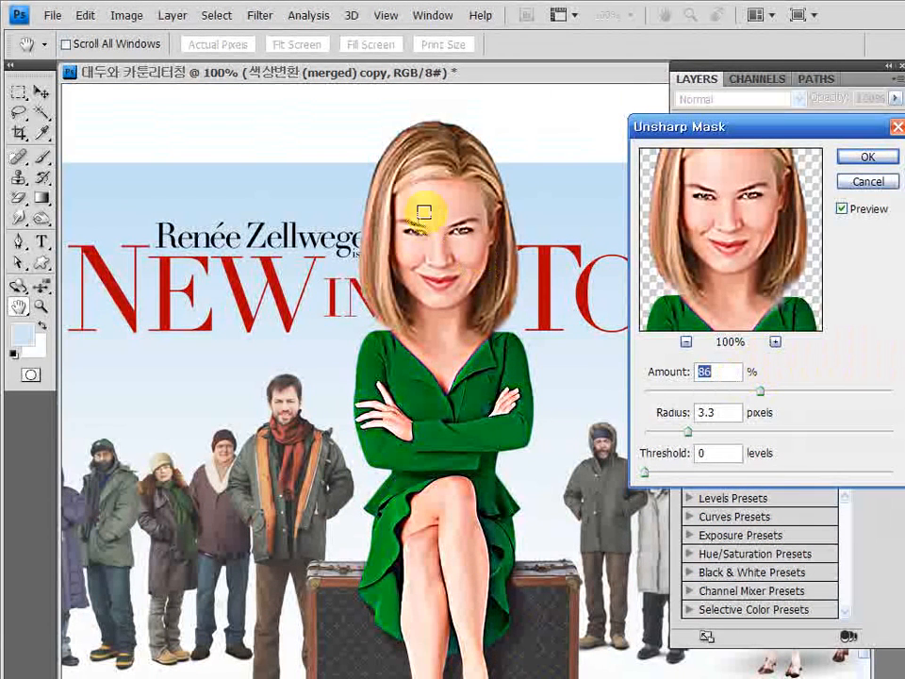
pyautogui.click(425, 212)
pyautogui.moveTo(759, 391); pyautogui.dragTo(775, 391)
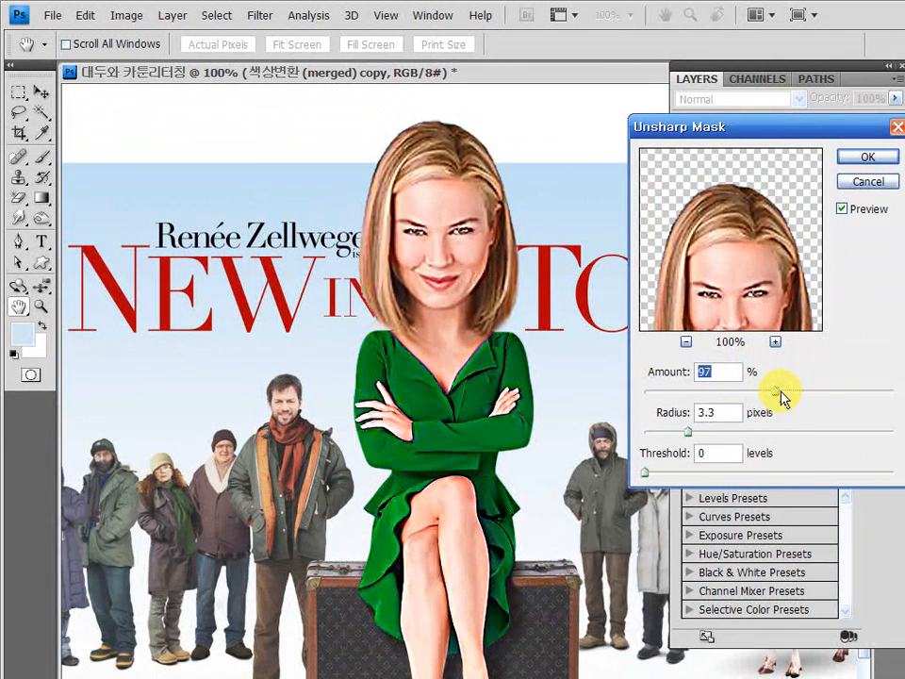
pyautogui.click(865, 160)
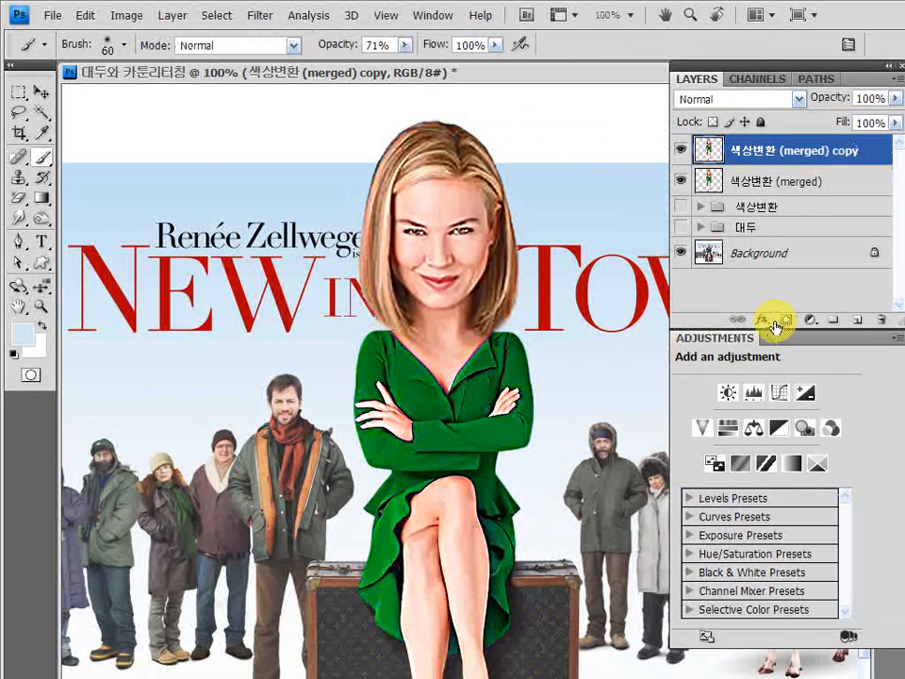
# Add a mask to the sharpened layer and paint it over the woman's legs with a 60 px black brush at 50% opacity
pyautogui.click(785, 319)
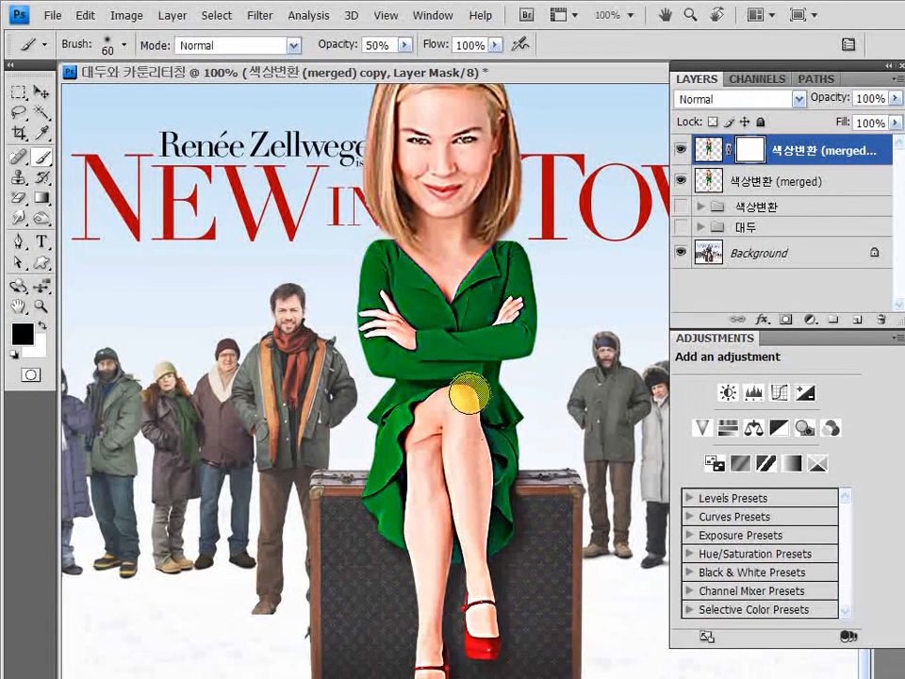
pyautogui.click(469, 399)
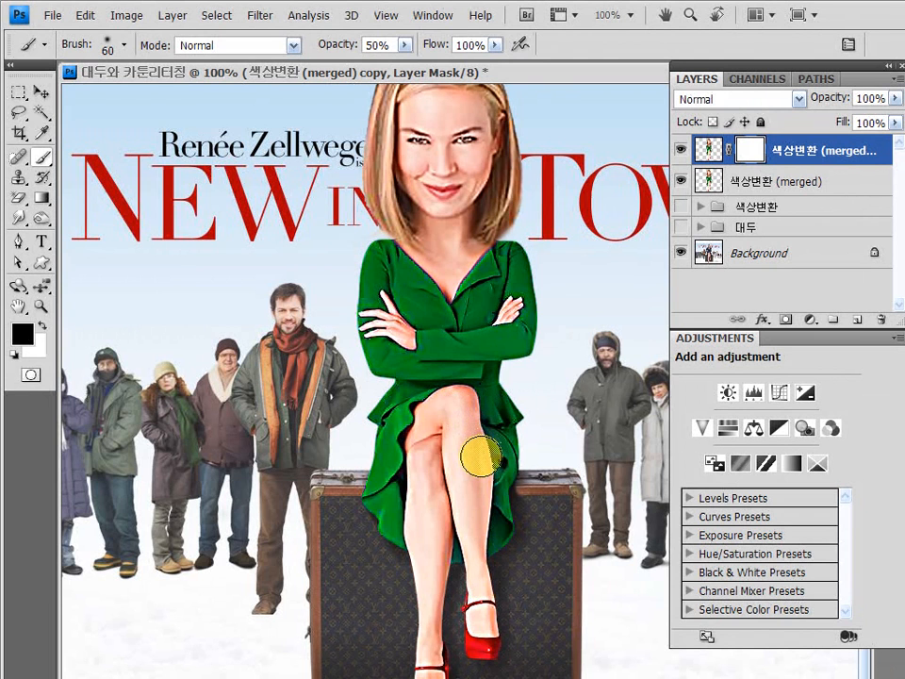
pyautogui.moveTo(480, 457); pyautogui.dragTo(491, 588)
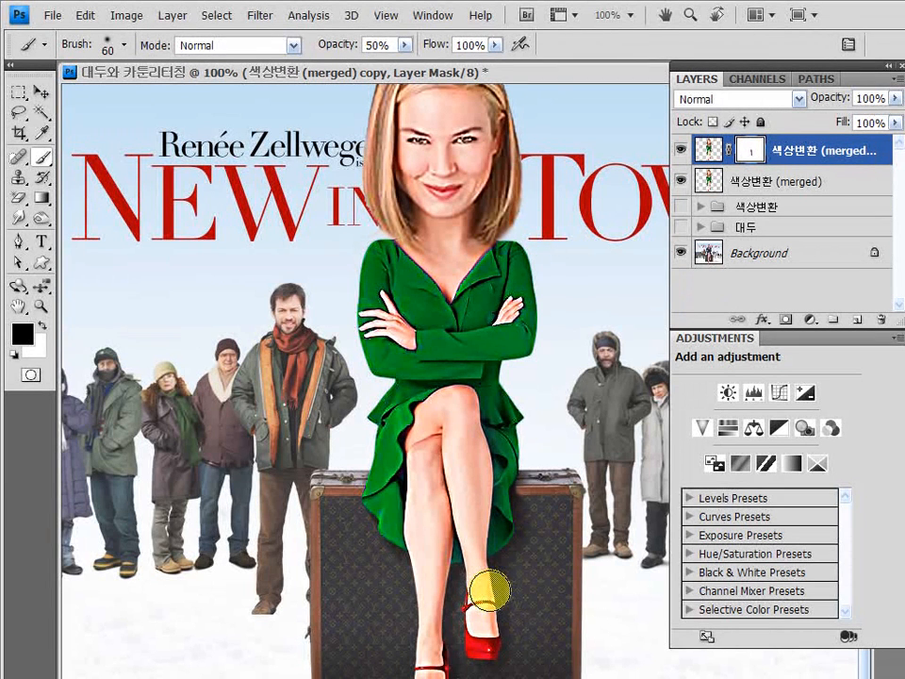
pyautogui.moveTo(426, 492)
pyautogui.mouseDown()
pyautogui.moveTo(414, 531)
pyautogui.moveTo(414, 514)
pyautogui.mouseUp()
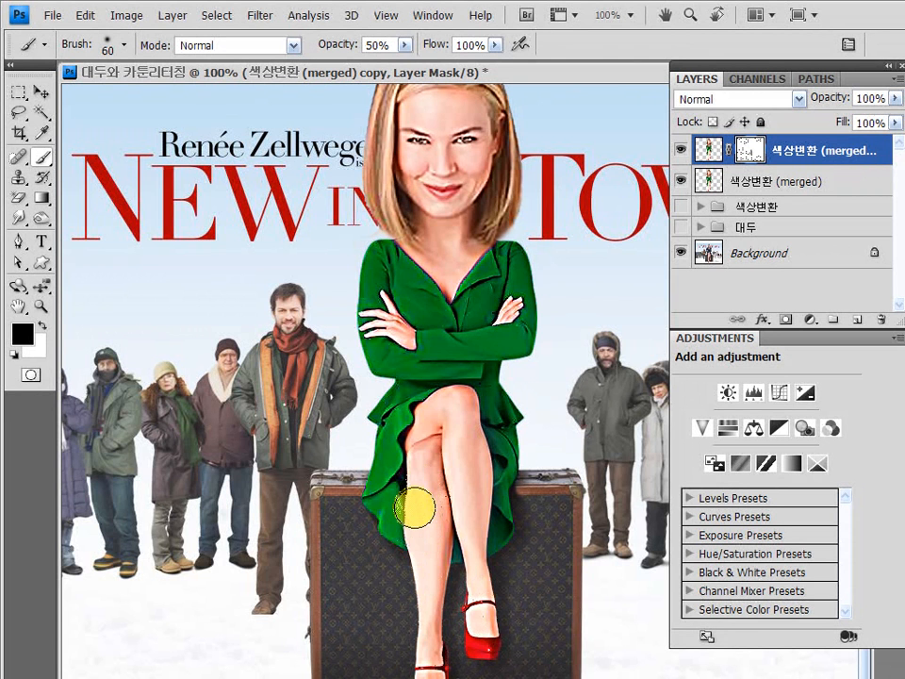
# Reduce the brush to 25 px and paint the mask along the edges of the lower legs and feet
pyautogui.press('[')
pyautogui.press('[')
pyautogui.press('[')
pyautogui.press('[')
pyautogui.press('[')
pyautogui.press('[')
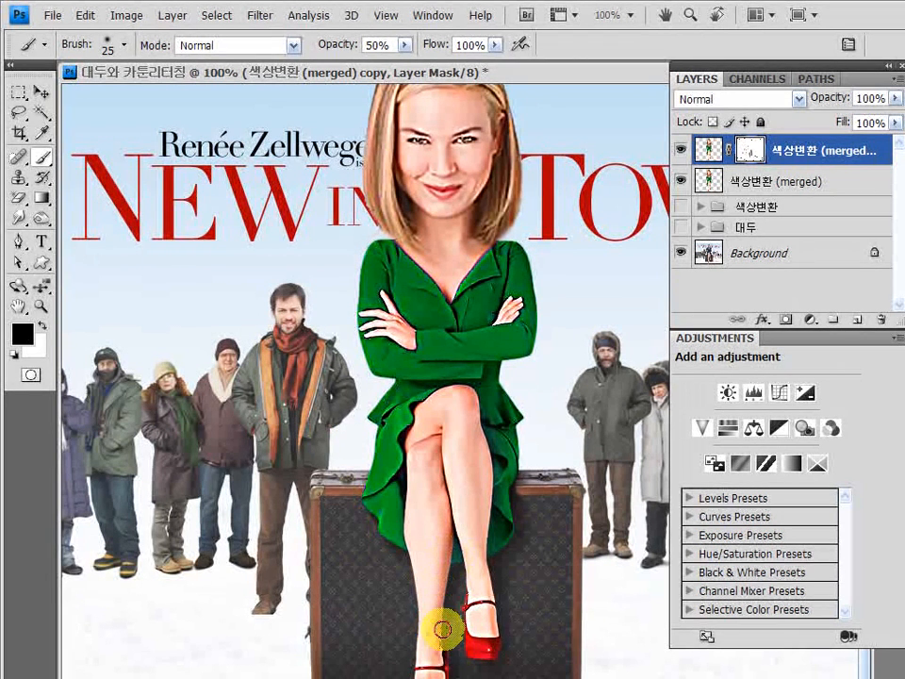
pyautogui.moveTo(506, 611)
pyautogui.mouseDown()
pyautogui.moveTo(495, 635)
pyautogui.moveTo(498, 625)
pyautogui.mouseUp()
pyautogui.moveTo(483, 526); pyautogui.dragTo(499, 529)
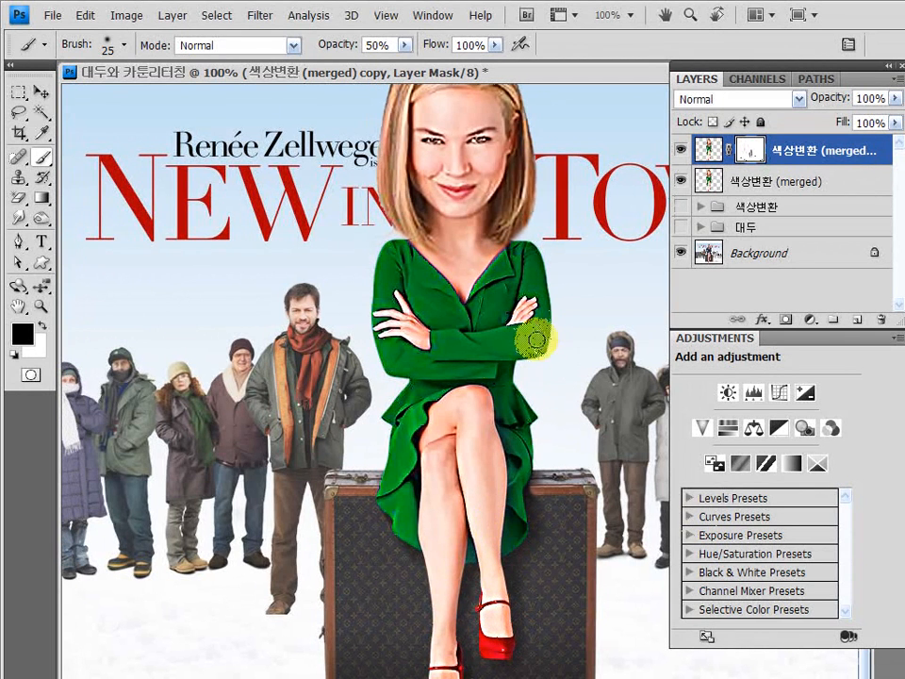
# Soften the sharpening along the dress outline, arms, hair edges, neckline and face by painting black on the layer mask
pyautogui.moveTo(382, 270)
pyautogui.mouseDown()
pyautogui.moveTo(384, 242)
pyautogui.moveTo(370, 299)
pyautogui.mouseUp()
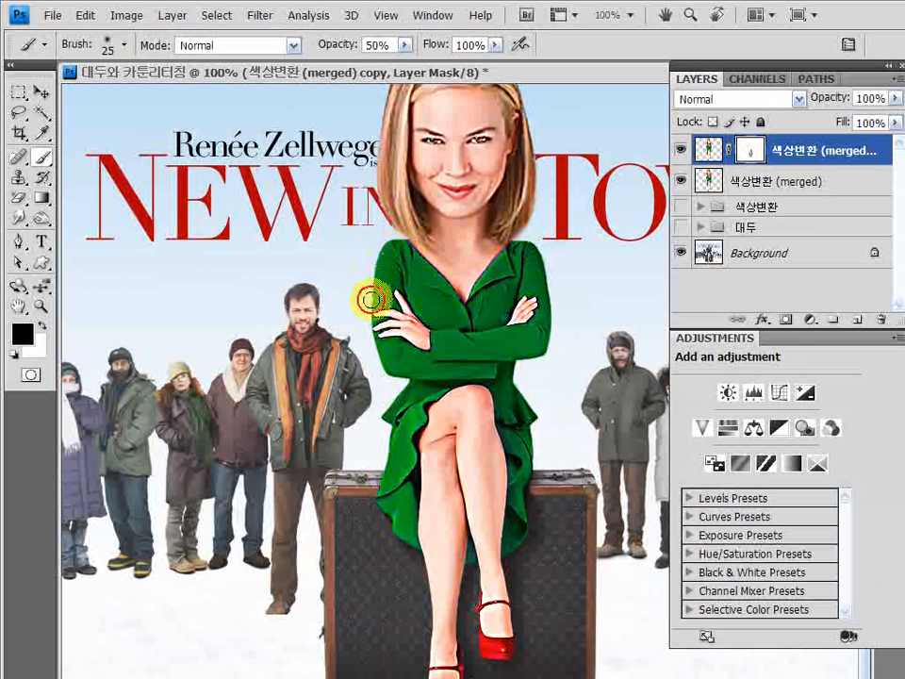
pyautogui.moveTo(372, 300); pyautogui.dragTo(374, 299)
pyautogui.moveTo(532, 437); pyautogui.dragTo(515, 553)
pyautogui.moveTo(545, 300)
pyautogui.mouseDown()
pyautogui.moveTo(527, 259)
pyautogui.moveTo(542, 304)
pyautogui.mouseUp()
pyautogui.moveTo(539, 165); pyautogui.dragTo(531, 256)
pyautogui.moveTo(515, 315); pyautogui.dragTo(506, 338)
pyautogui.moveTo(424, 128); pyautogui.dragTo(410, 142)
pyautogui.moveTo(501, 345); pyautogui.dragTo(476, 368)
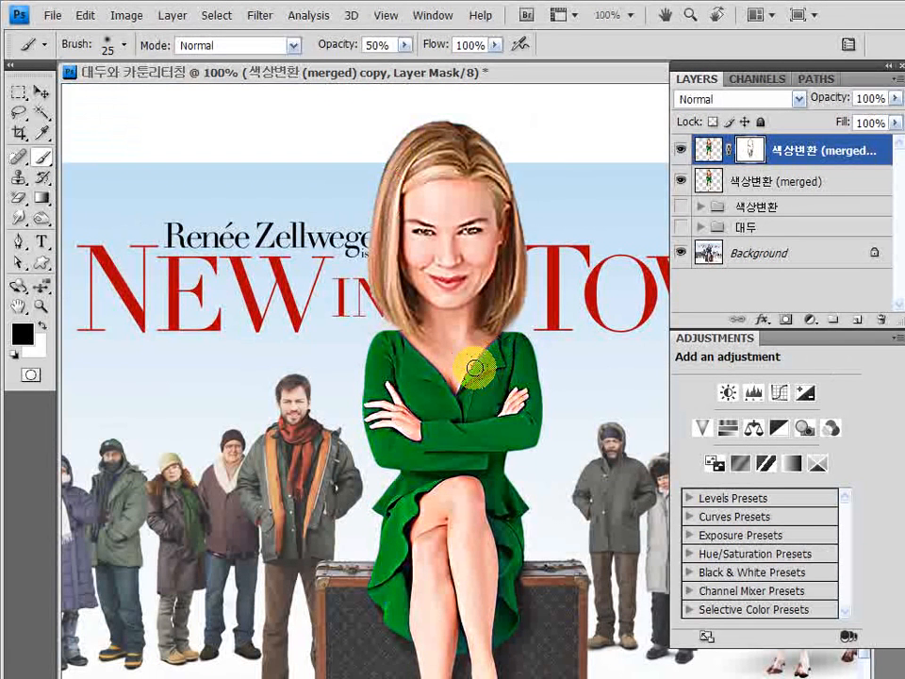
pyautogui.moveTo(466, 226); pyautogui.dragTo(459, 225)
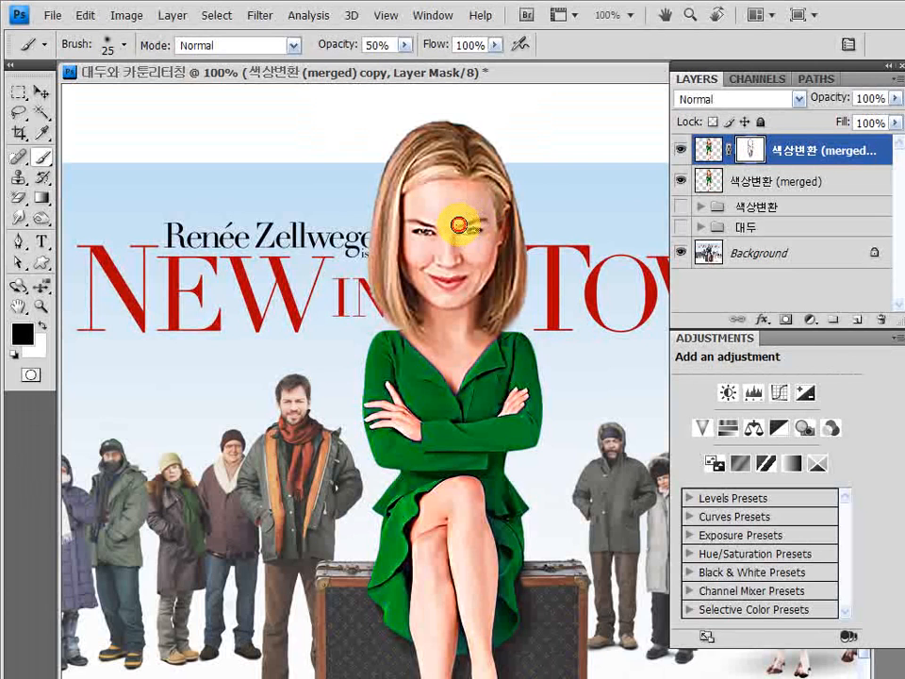
pyautogui.moveTo(459, 225); pyautogui.dragTo(470, 268)
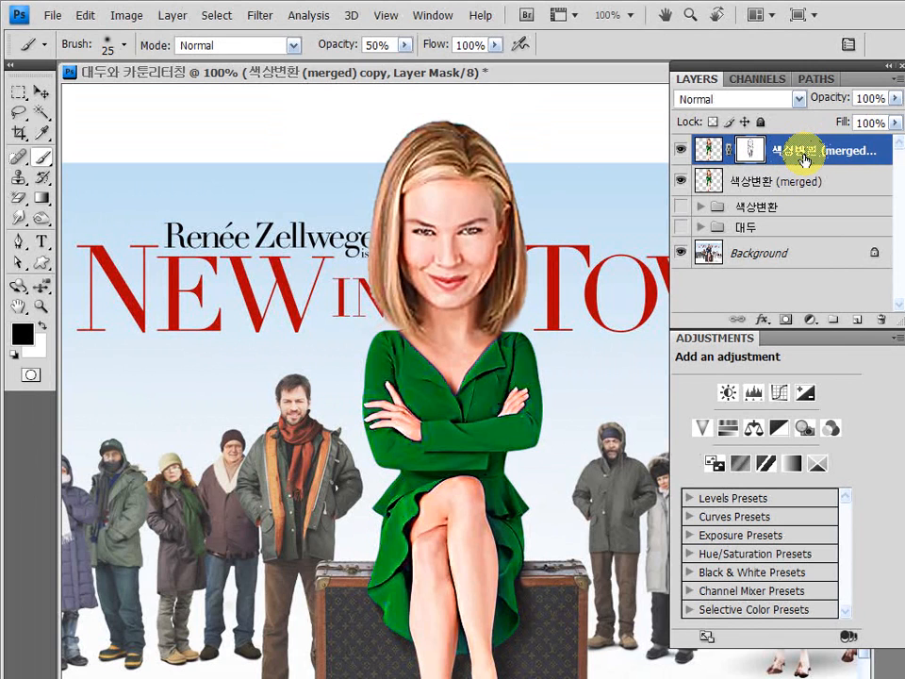
# Merge the masked copy down into 색상변환 (merged) and add an empty layer above it
pyautogui.moveTo(803, 160); pyautogui.dragTo(880, 320)
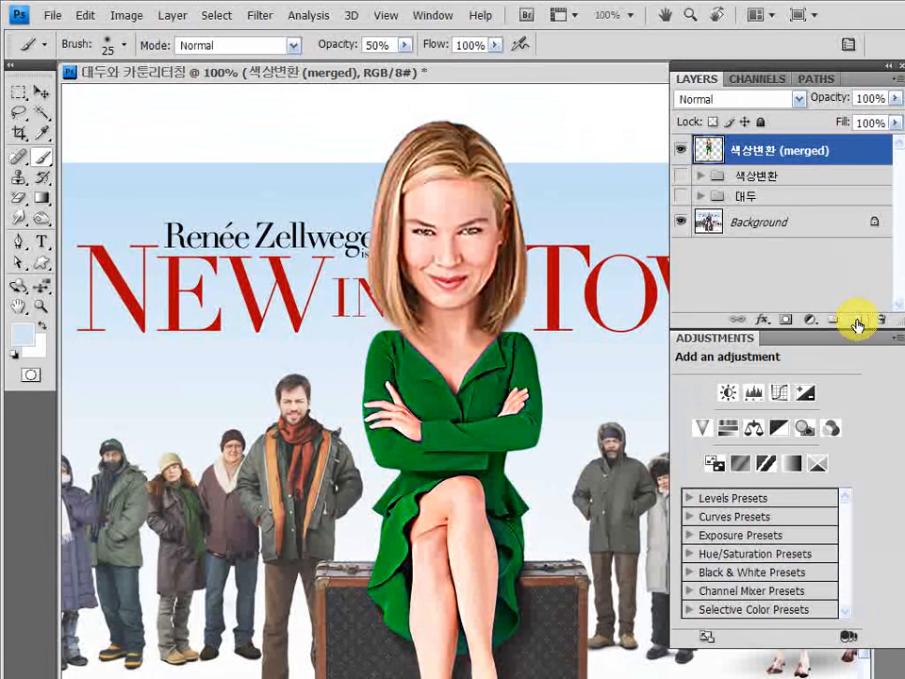
pyautogui.click(858, 326)
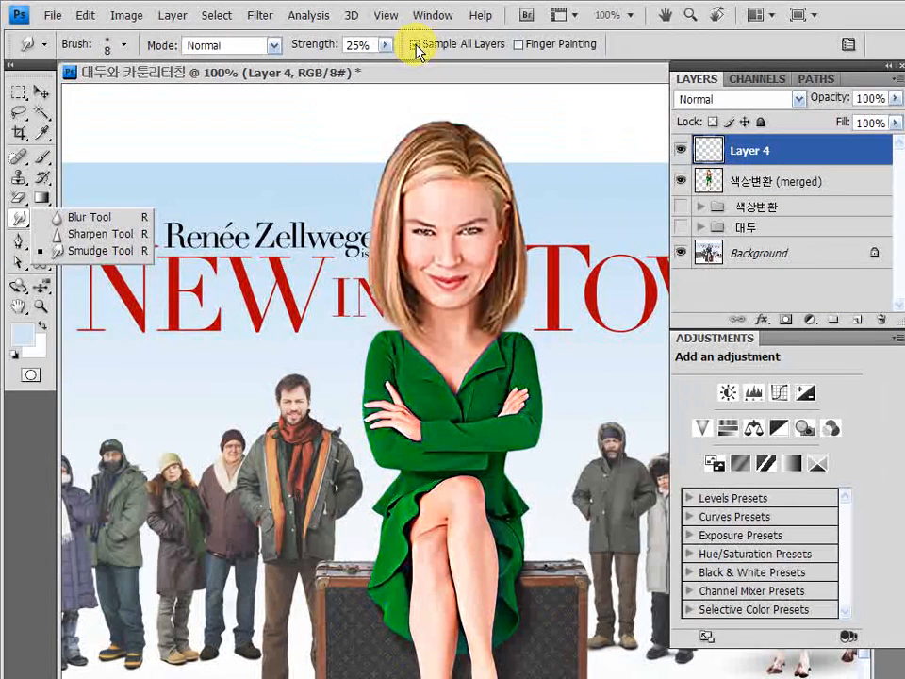
# Set up the Smudge tool with Sample All Layers on, the 27 px spatter brush and 65% strength
pyautogui.click(414, 44)
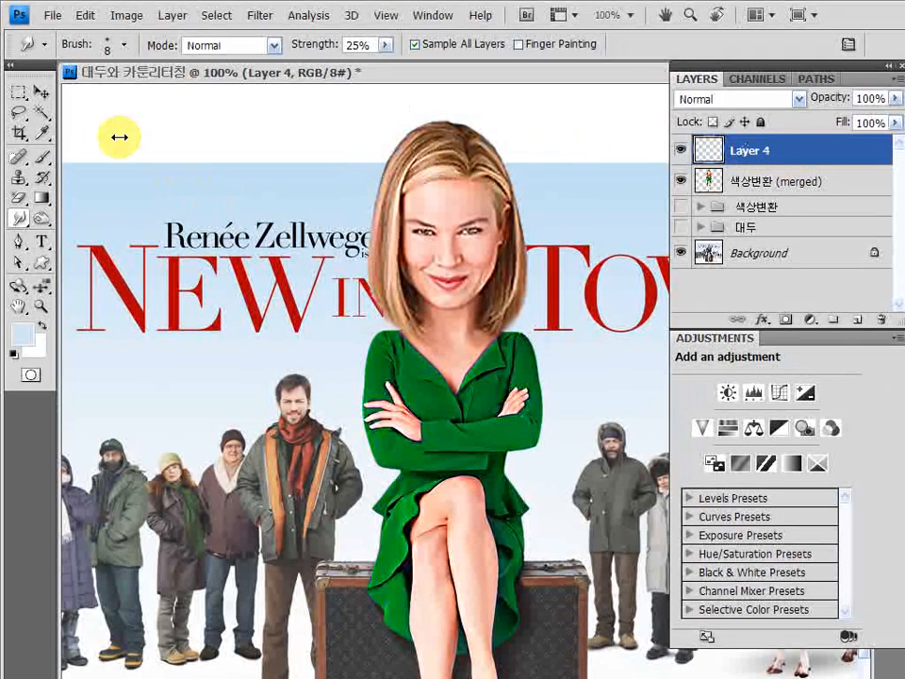
pyautogui.click(125, 44)
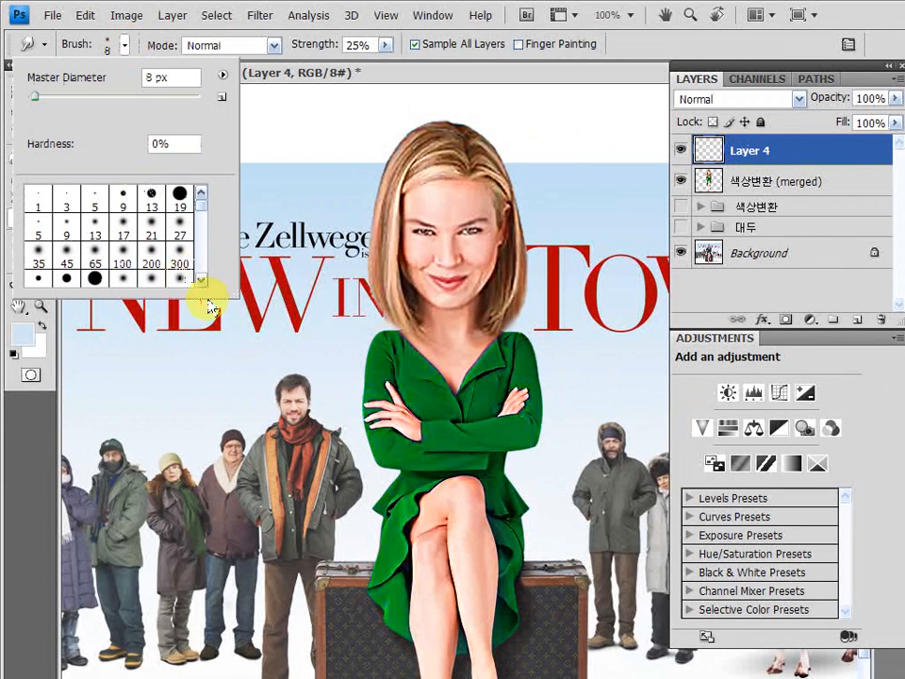
pyautogui.moveTo(228, 288)
pyautogui.mouseDown()
pyautogui.moveTo(315, 366)
pyautogui.moveTo(354, 424)
pyautogui.mouseUp()
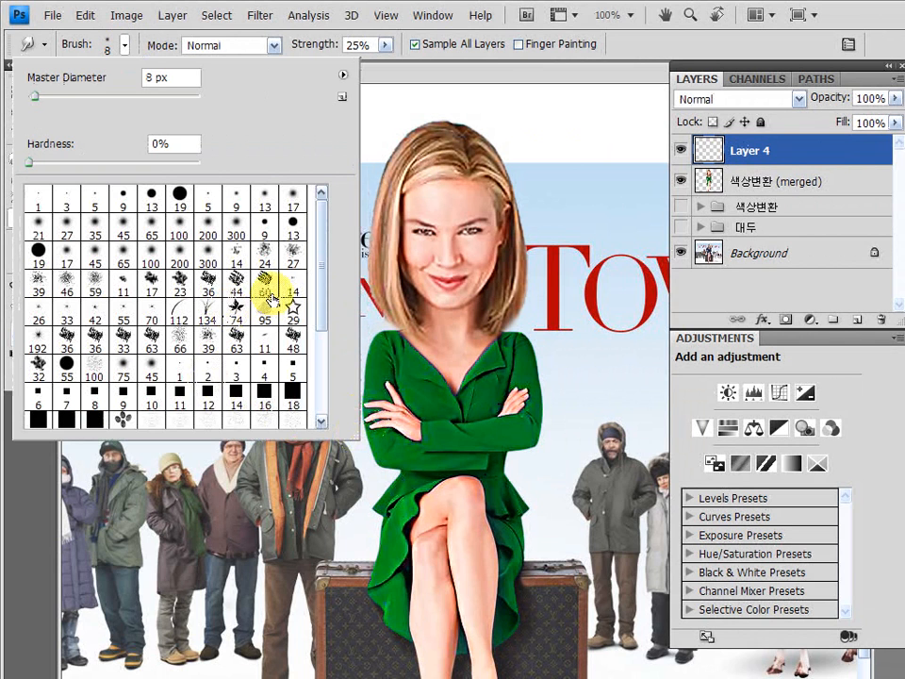
pyautogui.click(289, 256)
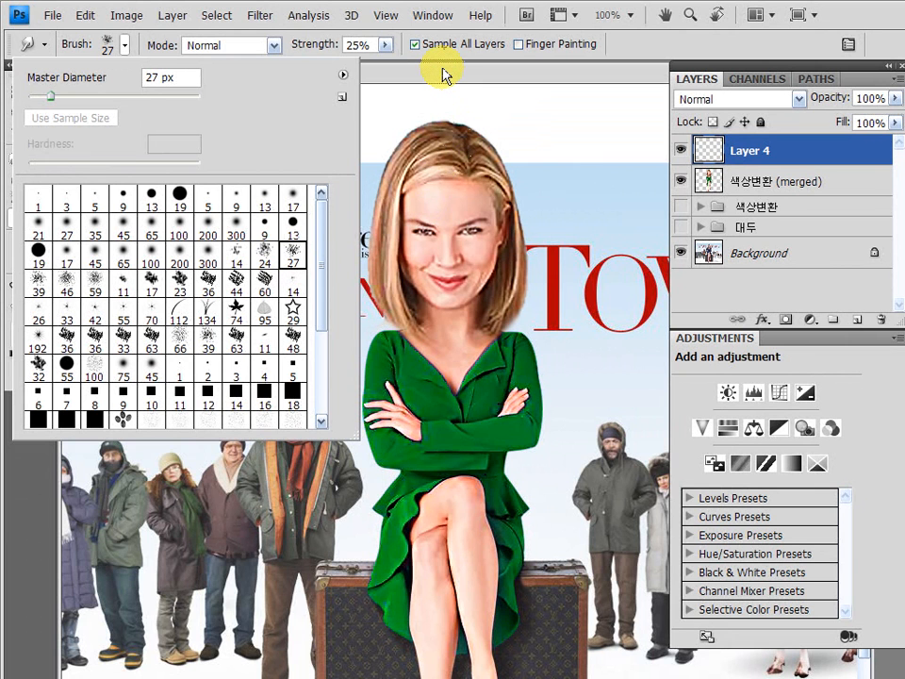
pyautogui.click(356, 44)
pyautogui.write('65,')
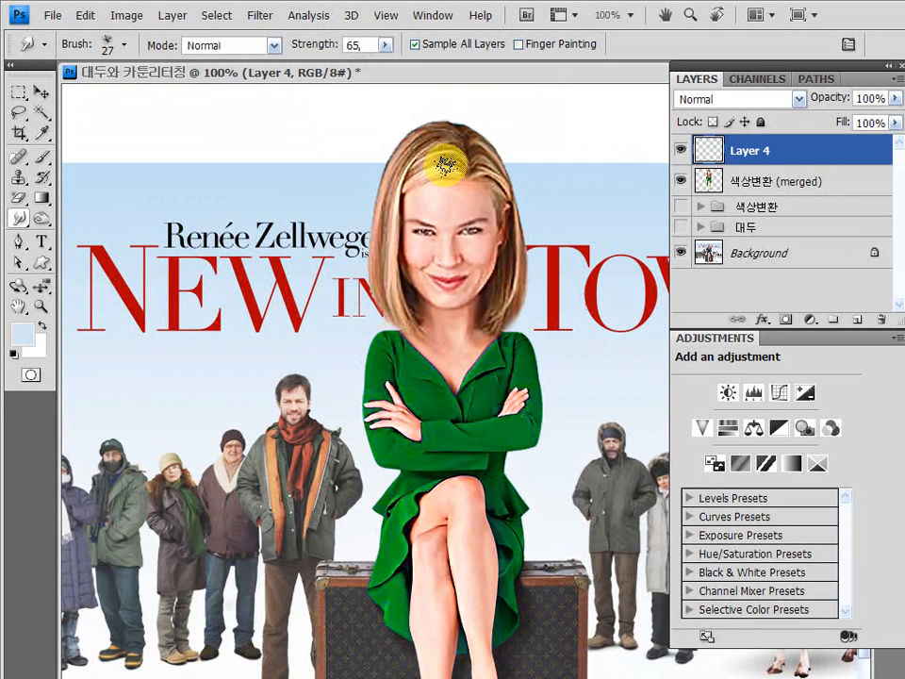
# Smudge the hair on Layer 4 along its strands, from the parting over the forehead and down the left side of the face
pyautogui.scroll(2, 445, 165)
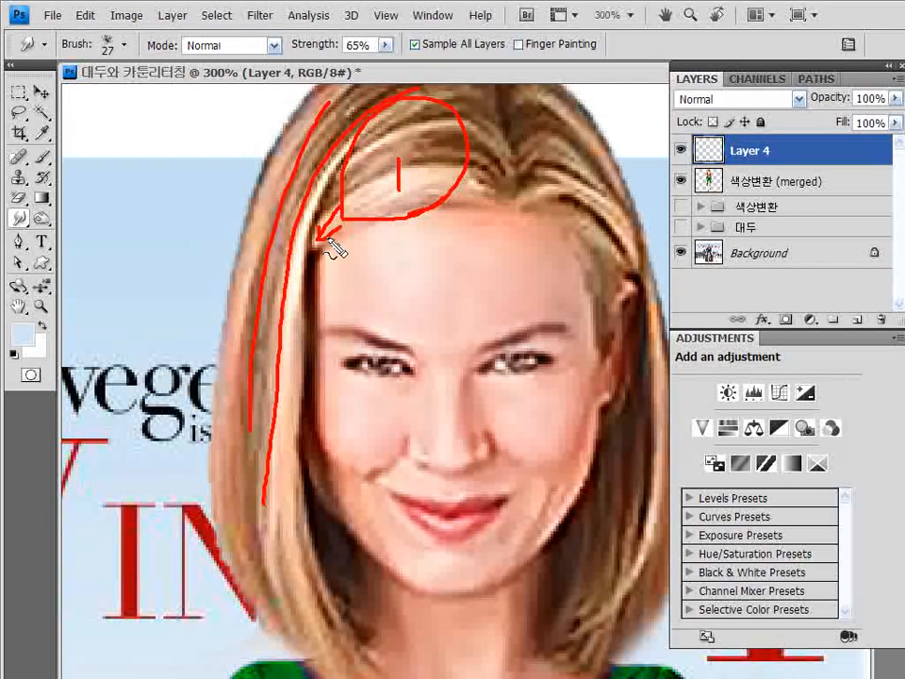
pyautogui.moveTo(307, 262)
pyautogui.mouseDown()
pyautogui.moveTo(326, 223)
pyautogui.moveTo(314, 263)
pyautogui.mouseUp()
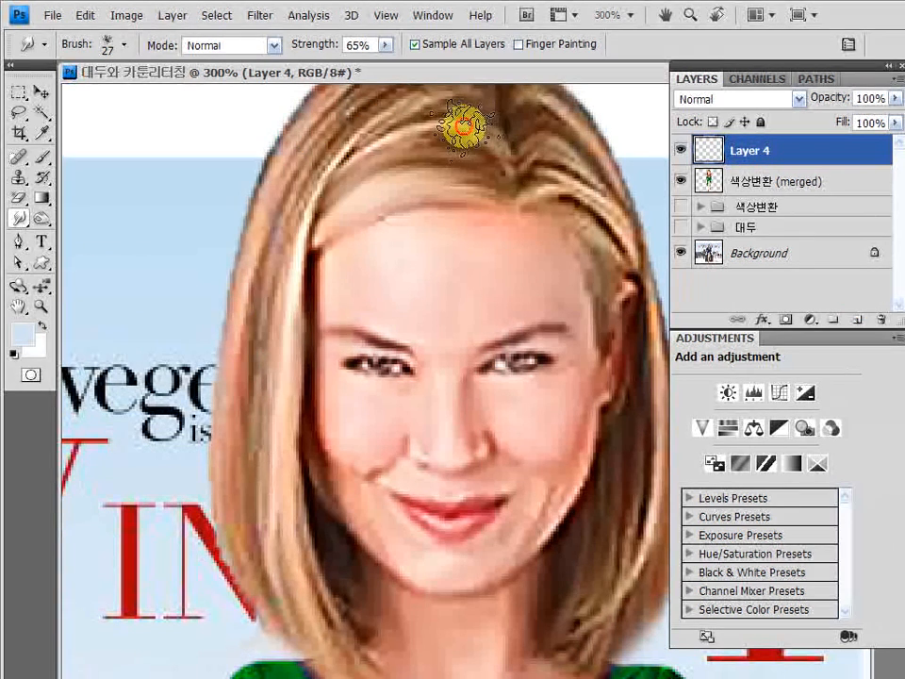
pyautogui.moveTo(464, 129)
pyautogui.mouseDown()
pyautogui.moveTo(422, 132)
pyautogui.moveTo(347, 184)
pyautogui.mouseUp()
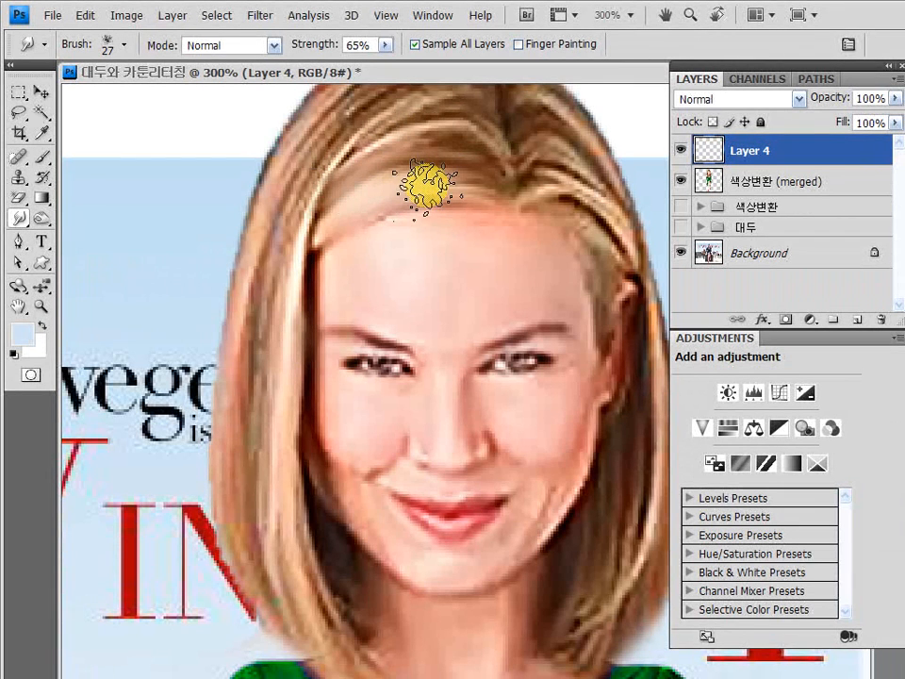
pyautogui.moveTo(438, 207); pyautogui.dragTo(442, 265)
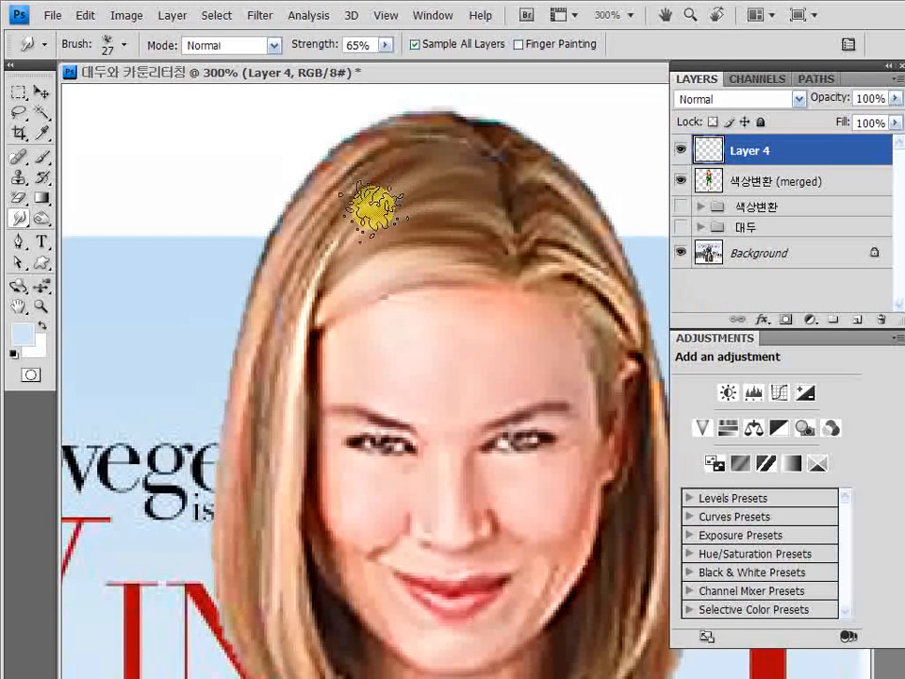
pyautogui.moveTo(373, 211); pyautogui.dragTo(314, 290)
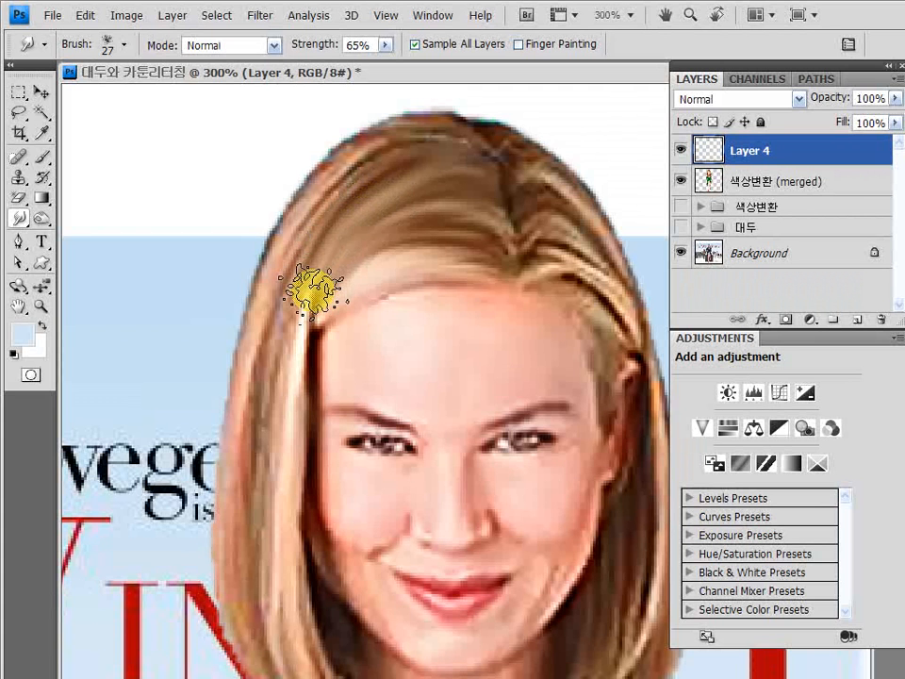
pyautogui.scroll(-5, 311, 290)
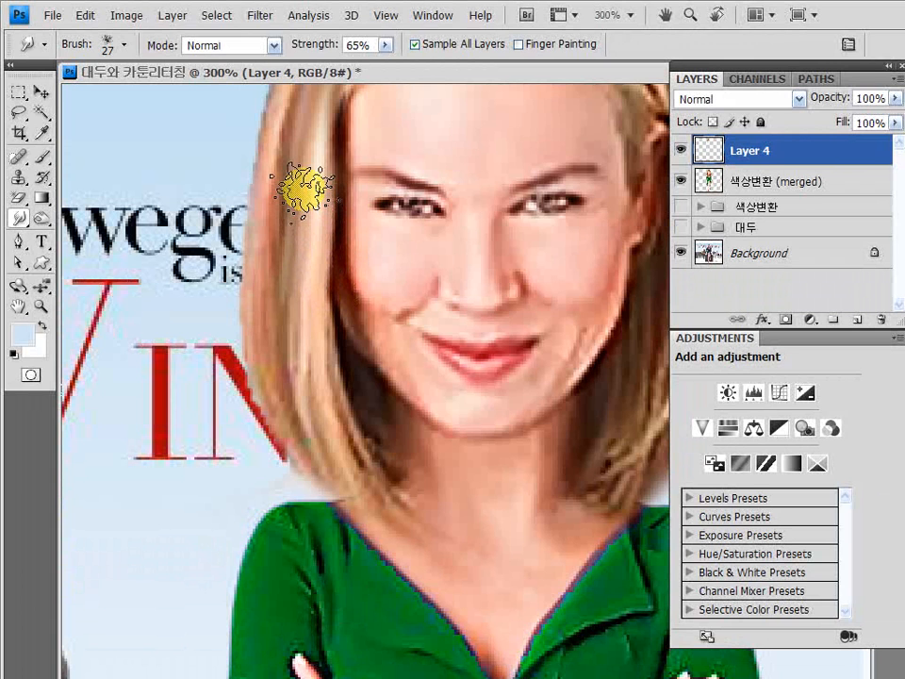
pyautogui.moveTo(319, 174); pyautogui.dragTo(338, 352)
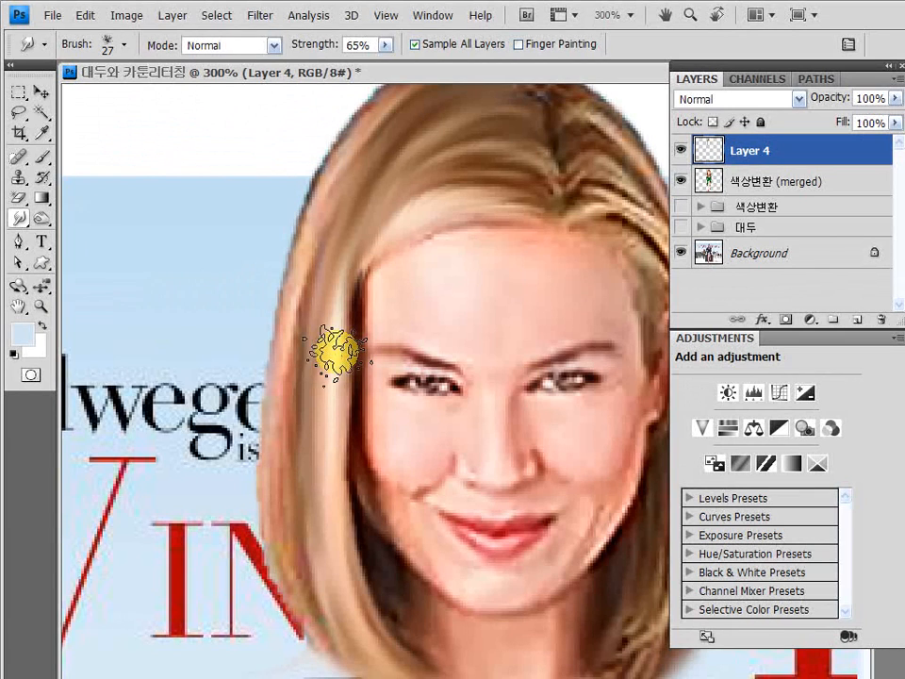
pyautogui.moveTo(488, 90)
pyautogui.mouseDown()
pyautogui.moveTo(413, 140)
pyautogui.moveTo(359, 200)
pyautogui.moveTo(308, 347)
pyautogui.moveTo(303, 413)
pyautogui.mouseUp()
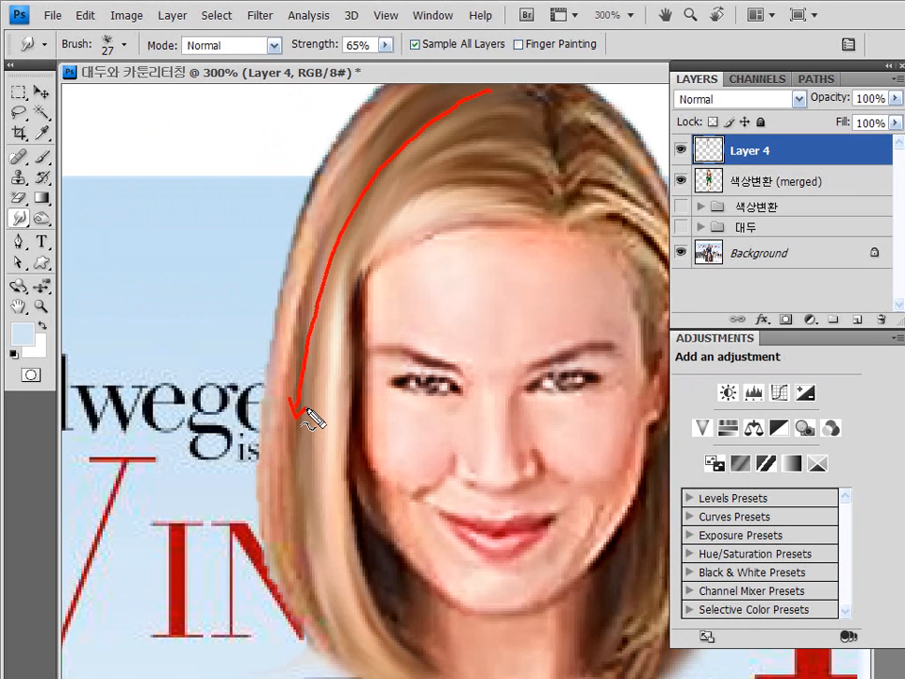
pyautogui.moveTo(273, 236); pyautogui.dragTo(240, 488)
pyautogui.press('Escape')
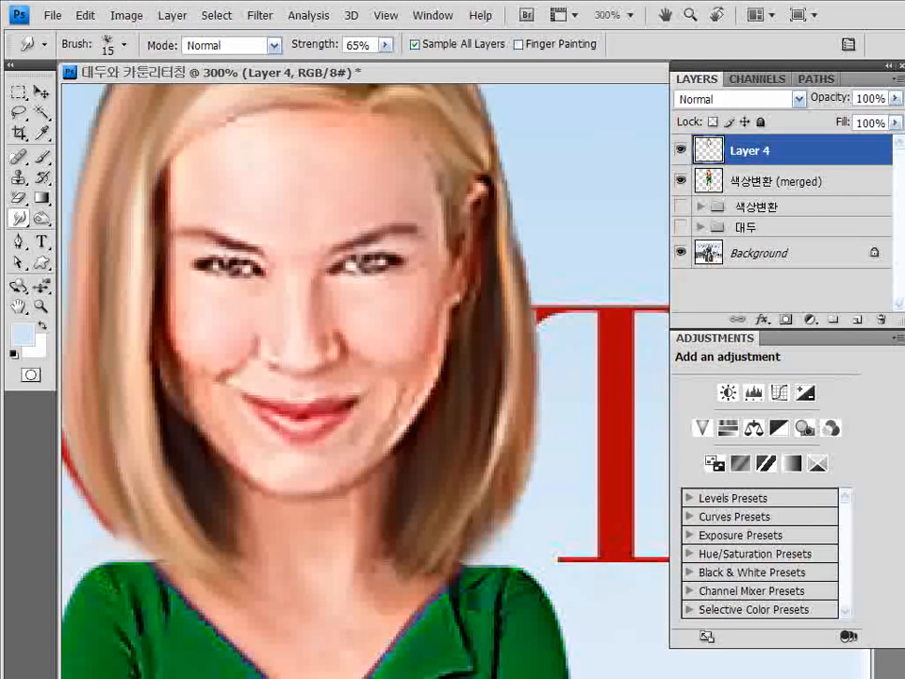
# Smudge the hair on Layer 4 along its strands down the right side of the face to the tips
pyautogui.moveTo(521, 268); pyautogui.dragTo(512, 433)
pyautogui.moveTo(515, 367); pyautogui.dragTo(476, 523)
pyautogui.moveTo(500, 429); pyautogui.dragTo(487, 495)
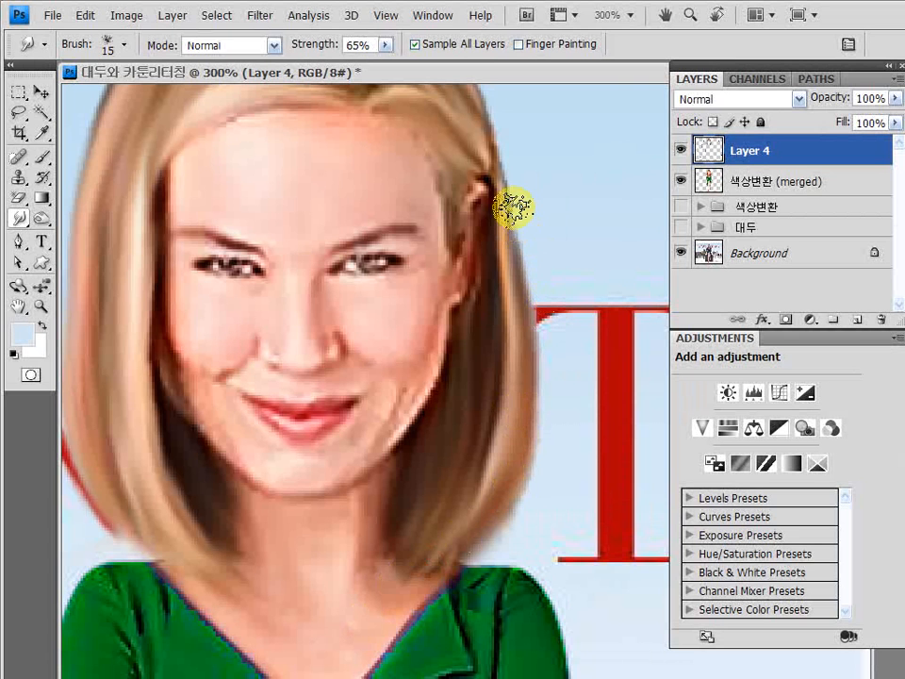
pyautogui.moveTo(546, 340); pyautogui.dragTo(568, 394)
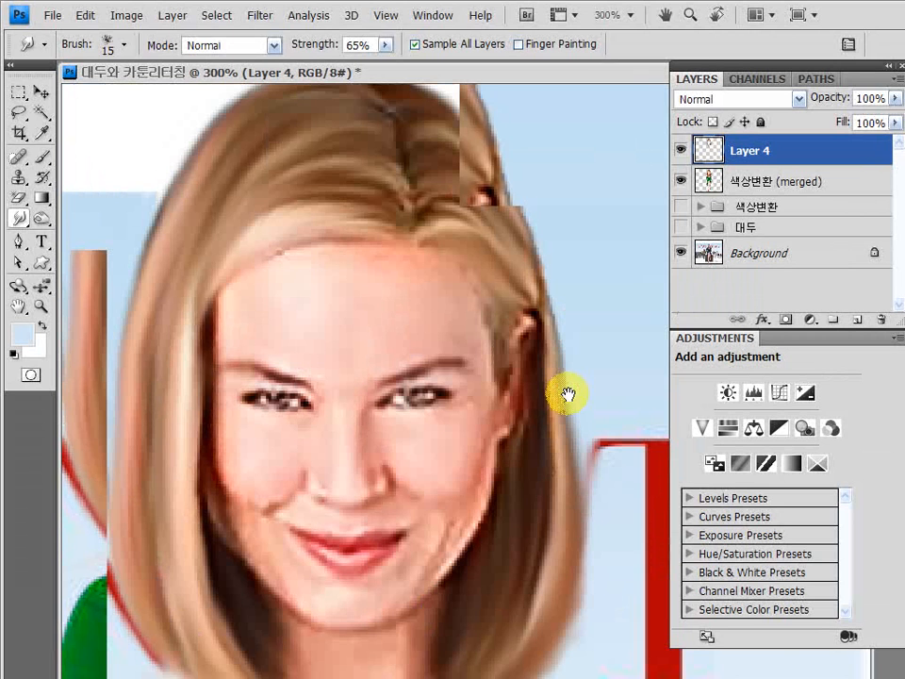
# Clip Layer 4 to 색상변환 (merged) and lower its opacity to about 64%
pyautogui.hotkey('ctrl', '-')
pyautogui.hotkey('ctrl', '-')
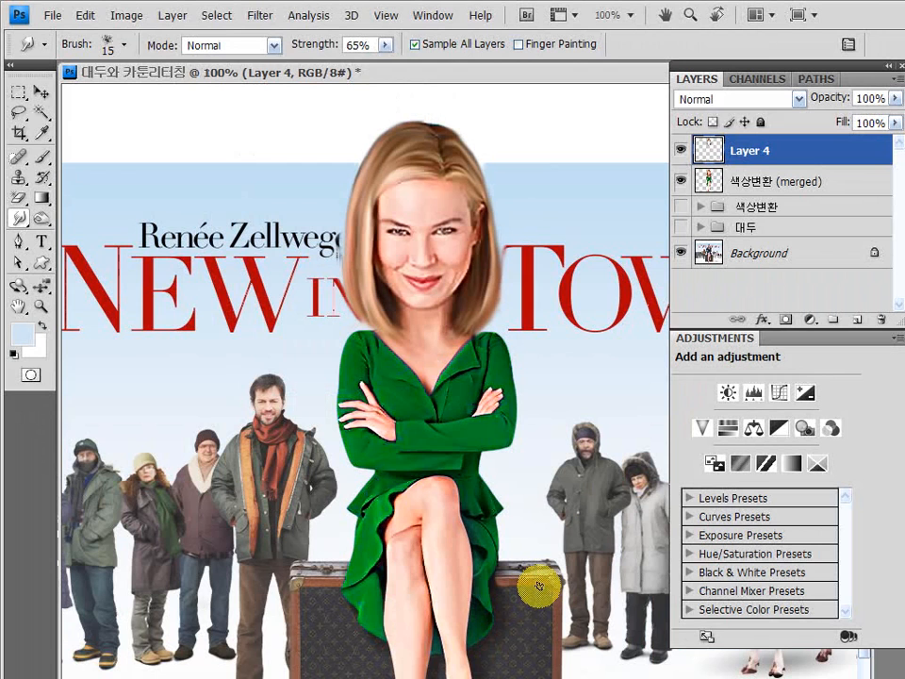
pyautogui.hotkey('ctrl', 'alt', 'g')
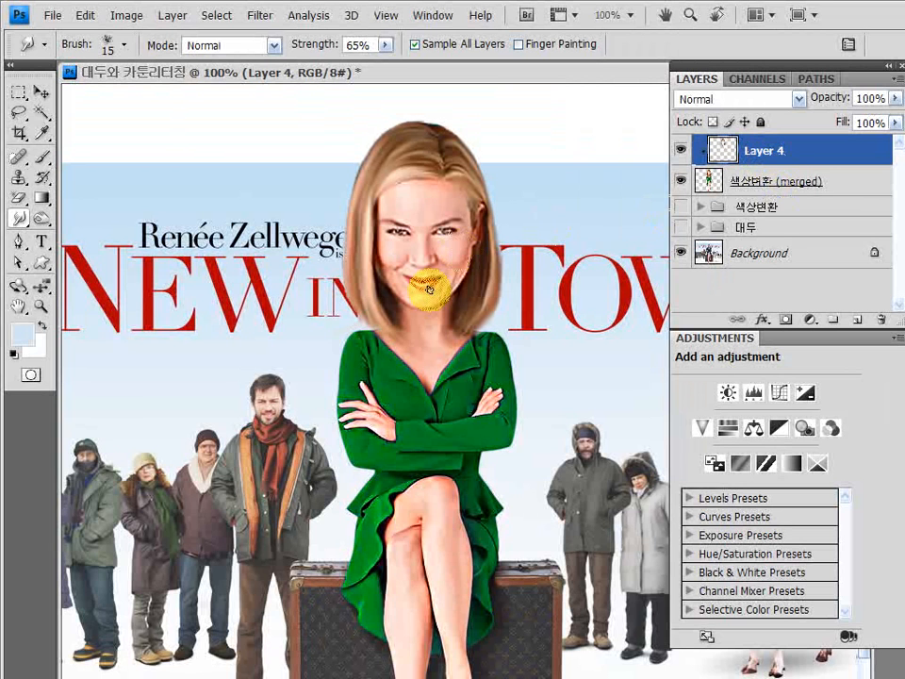
pyautogui.click(894, 98)
pyautogui.moveTo(889, 117); pyautogui.dragTo(864, 120)
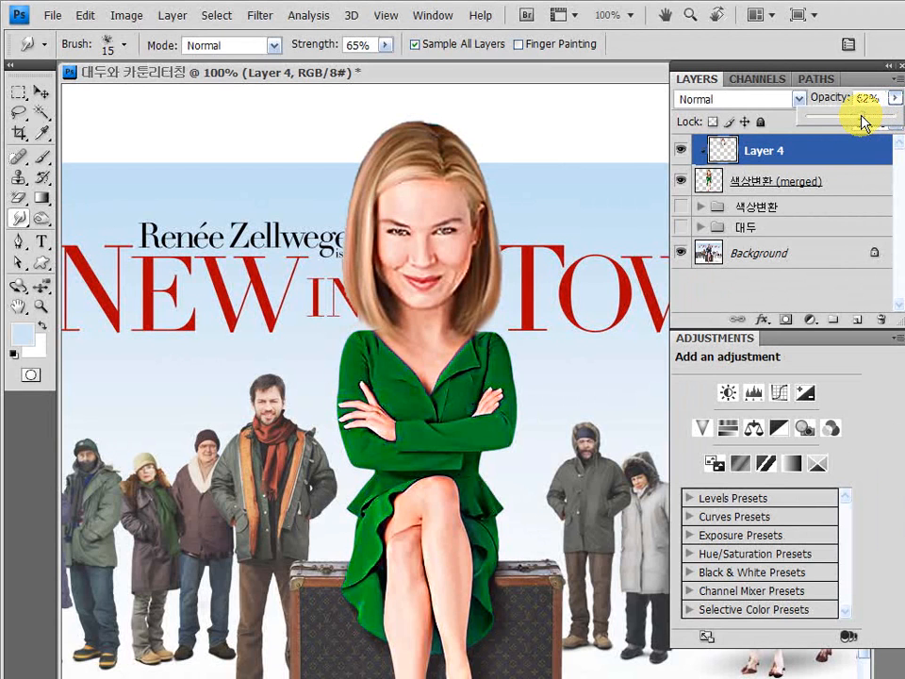
pyautogui.moveTo(864, 120)
pyautogui.mouseDown()
pyautogui.moveTo(873, 126)
pyautogui.moveTo(865, 131)
pyautogui.mouseUp()
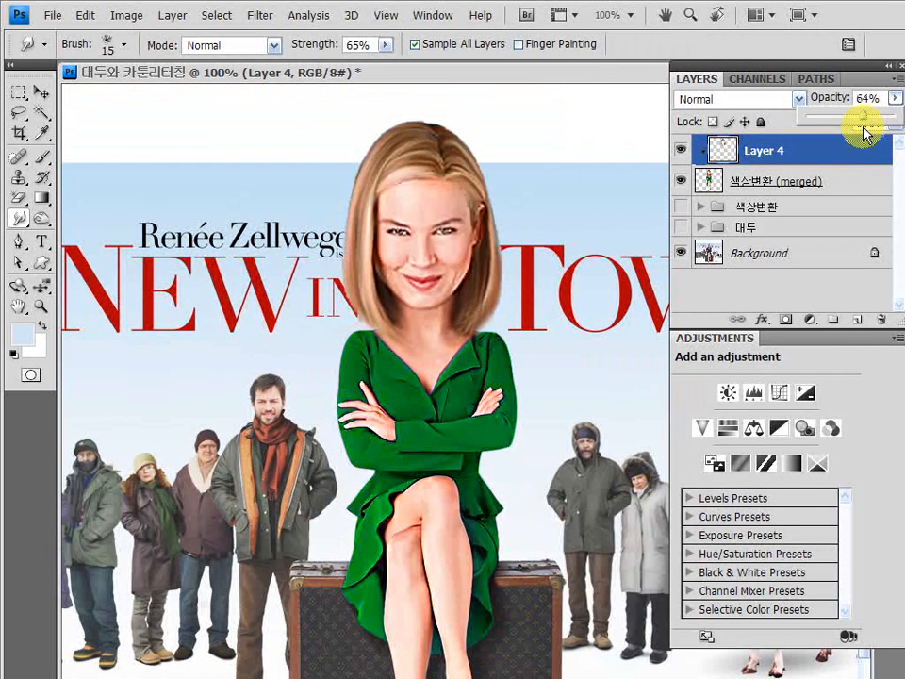
pyautogui.moveTo(865, 131); pyautogui.dragTo(822, 218)
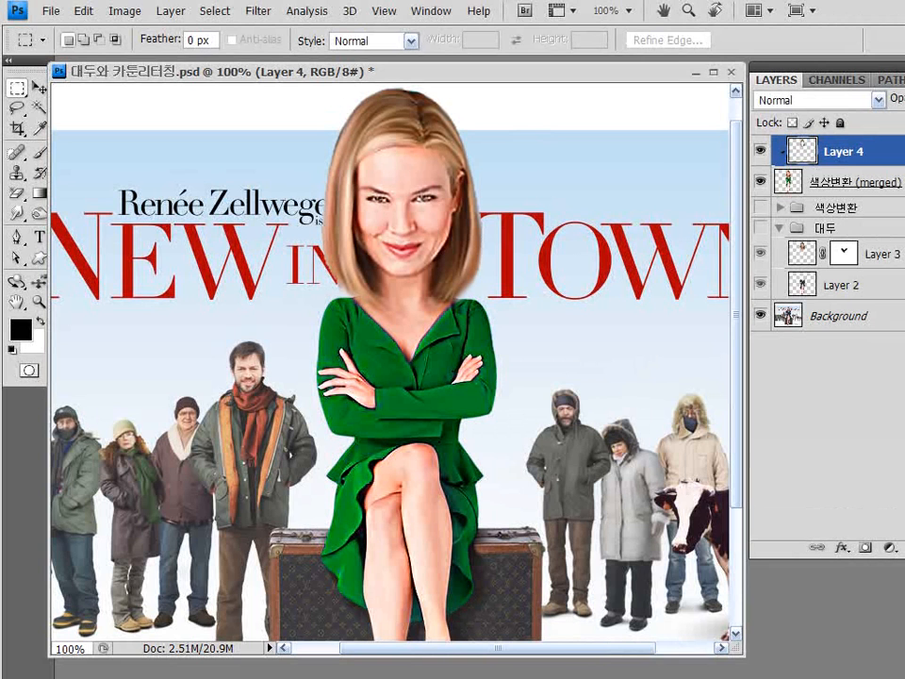
# Save the document in Photoshop format with layers as 대두와 카툰리터칭.psd in the 패러디-1강예제 folder, replacing the existing file
pyautogui.click(203, 38)
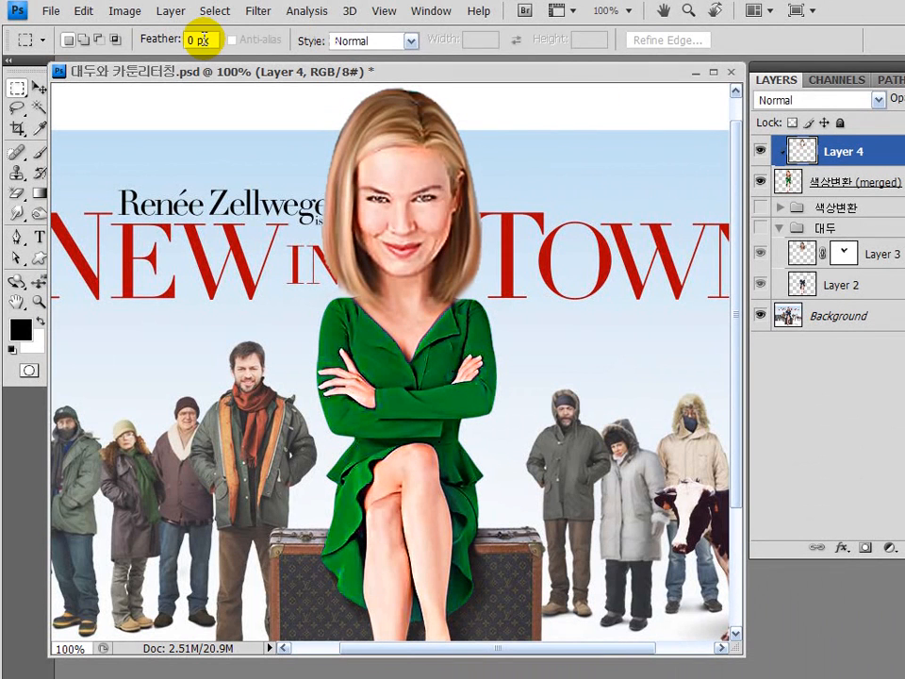
pyautogui.click(50, 11)
pyautogui.click(83, 211)
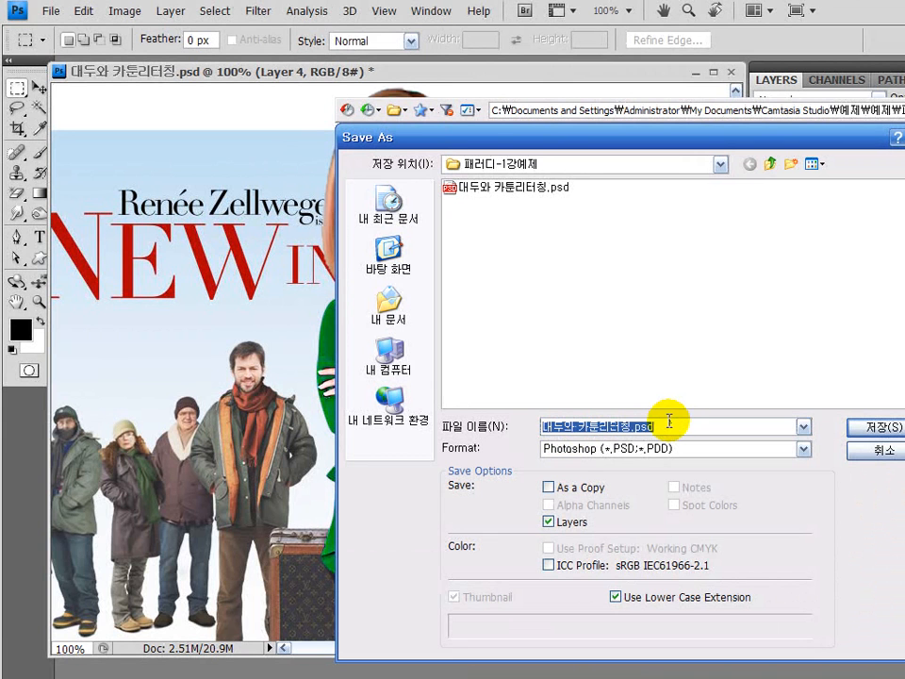
pyautogui.click(803, 450)
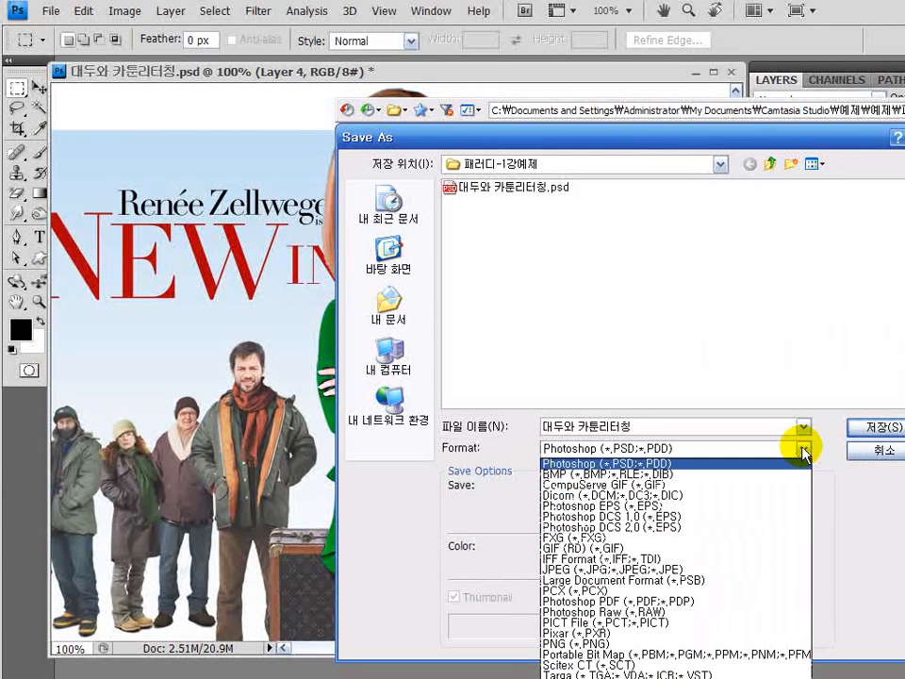
pyautogui.click(725, 471)
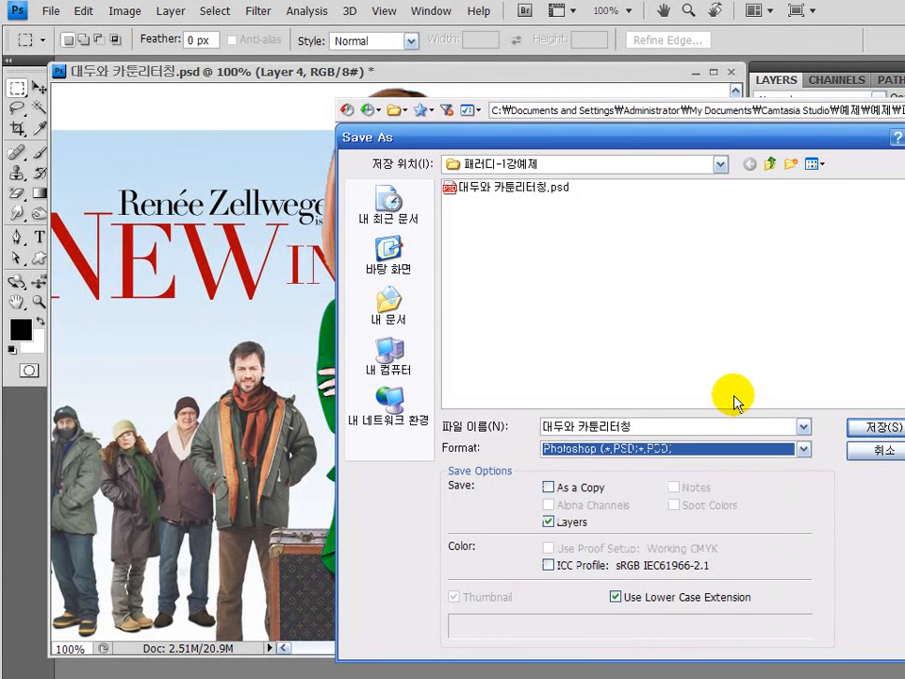
pyautogui.click(863, 429)
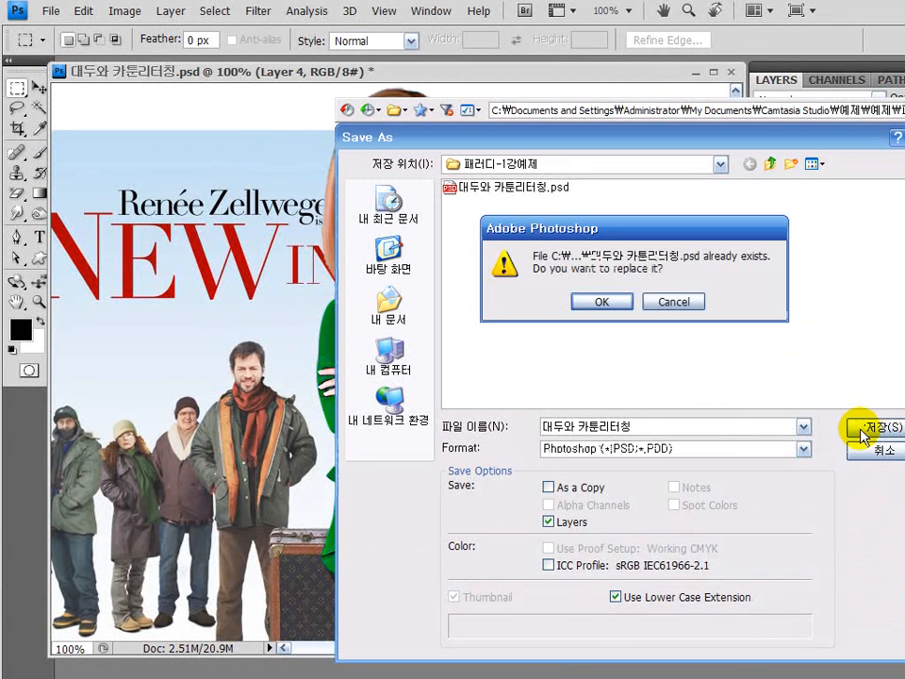
pyautogui.click(607, 301)
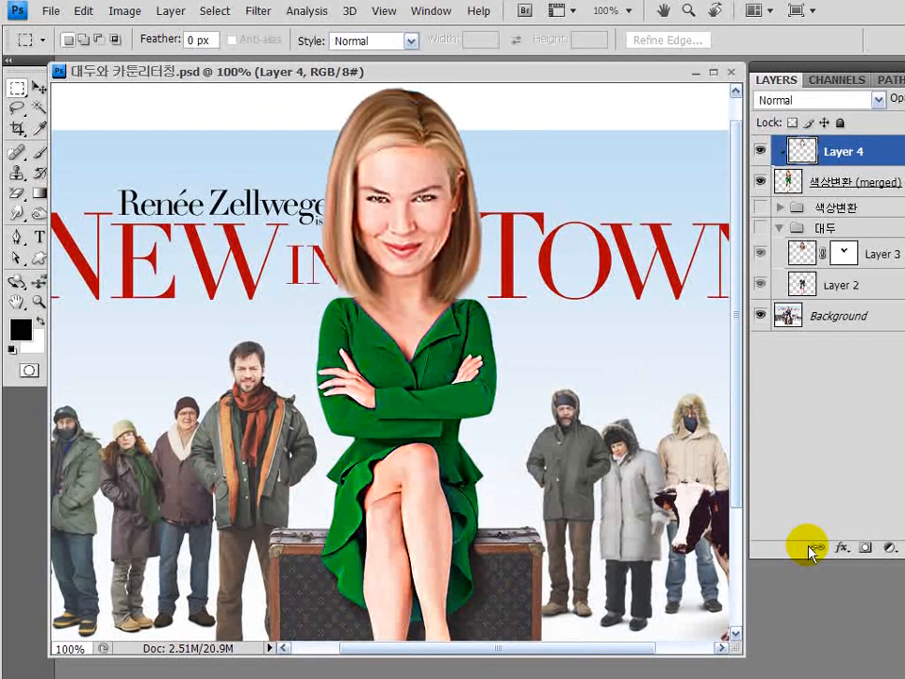